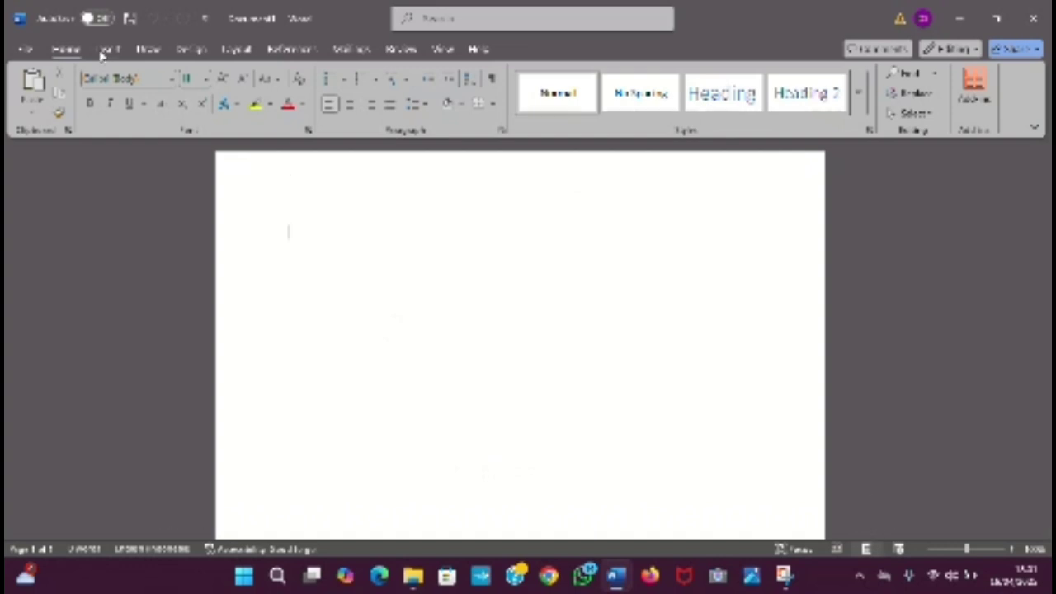
Step: Set custom page margins of 3 cm top, 4 cm left, 3 cm bottom and 3 cm right for the whole document
left_click(228, 51)
left_click(33, 89)
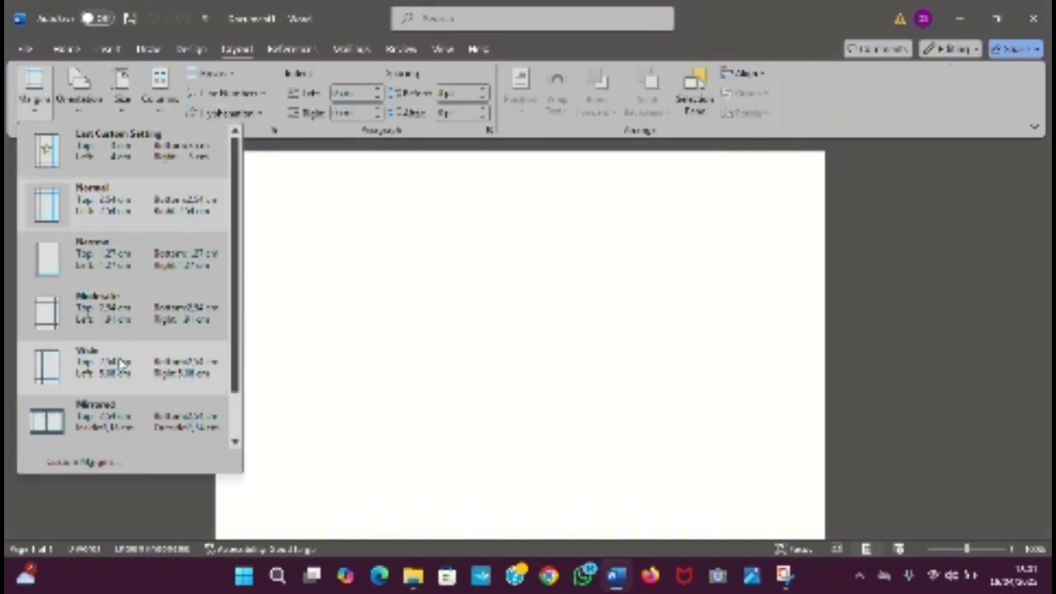
left_click(148, 465)
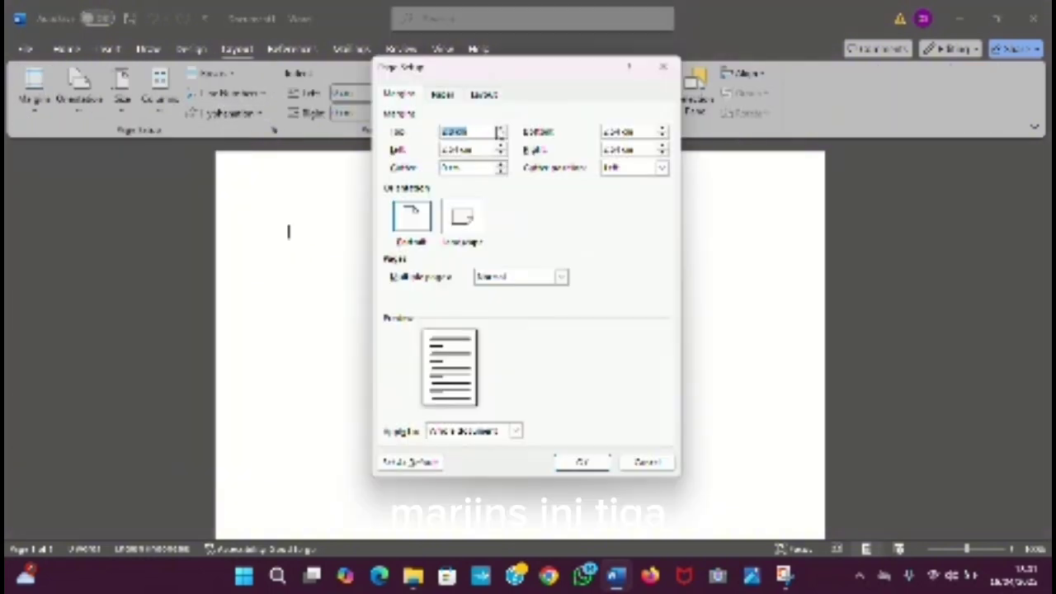
key("Tab")
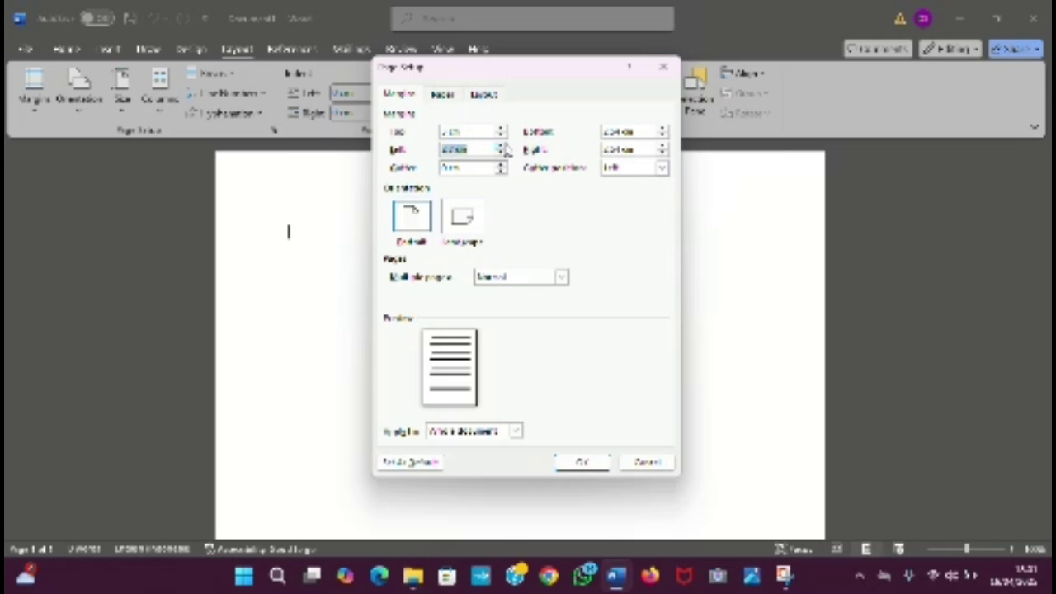
key("Tab")
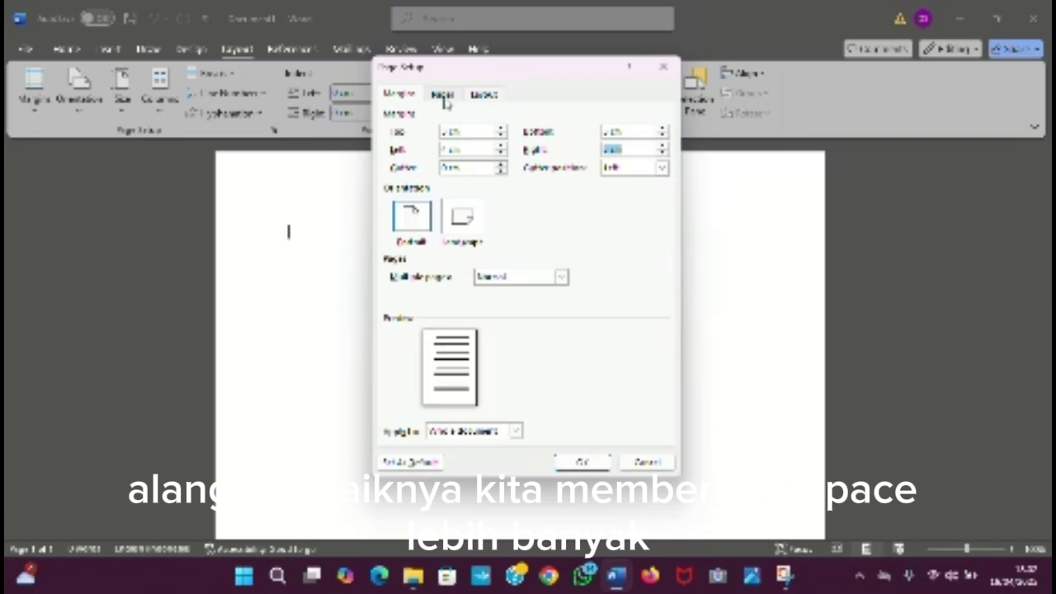
left_click(583, 465)
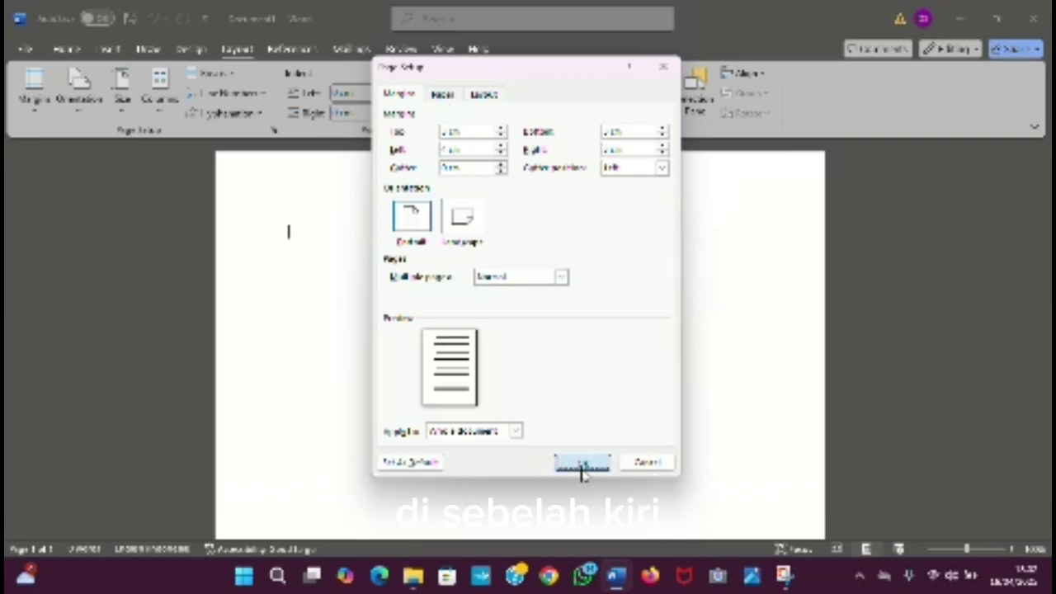
Step: Set the document's paper size to A4
left_click(68, 49)
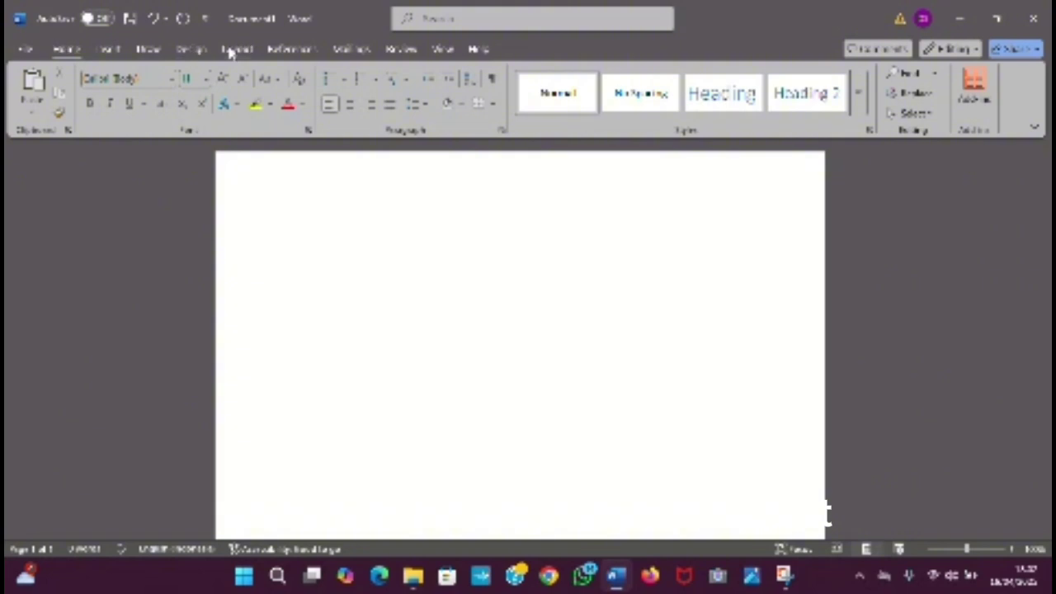
left_click(235, 50)
left_click(123, 87)
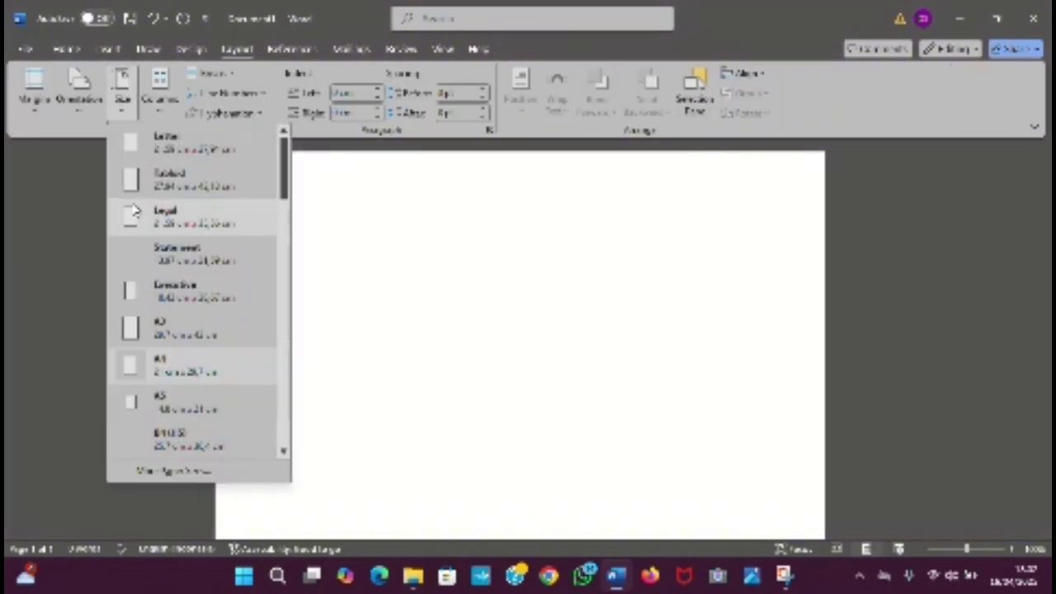
left_click(164, 371)
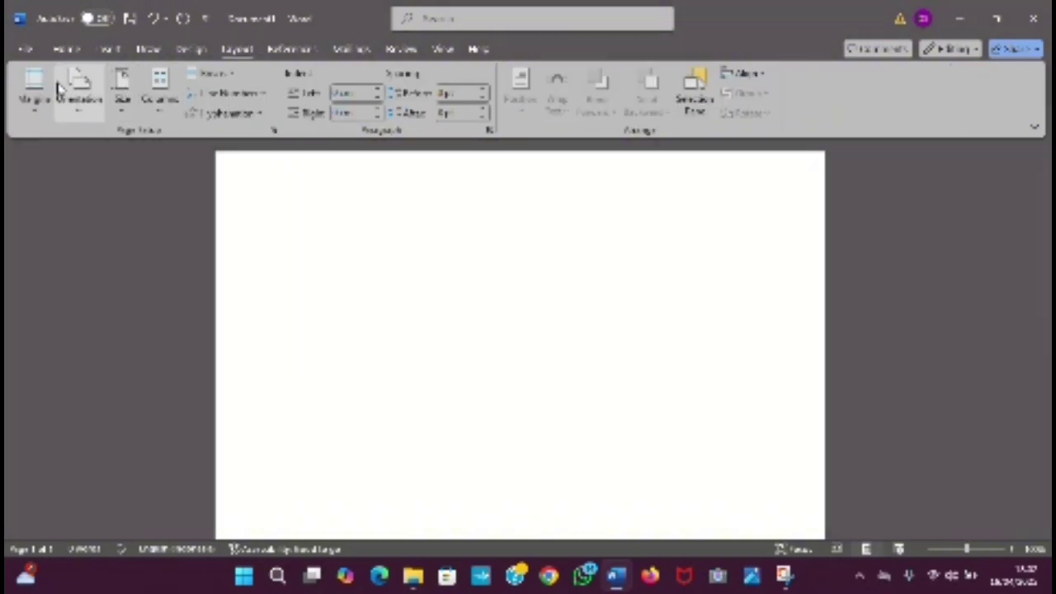
Step: Format the blank document's text as Times New Roman, size 12, with 1.5 line spacing
left_click(66, 49)
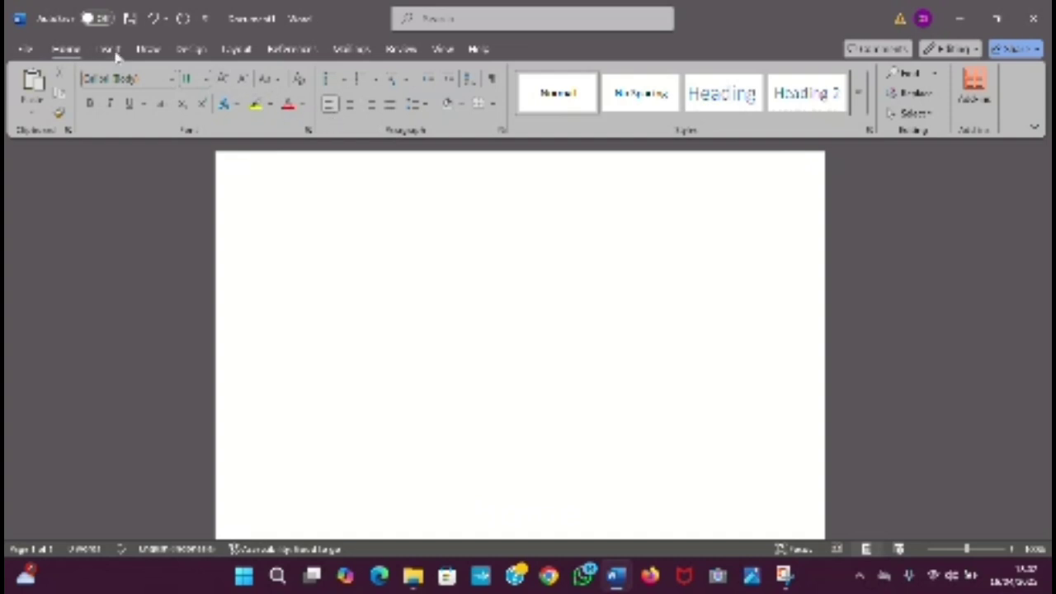
left_click(171, 79)
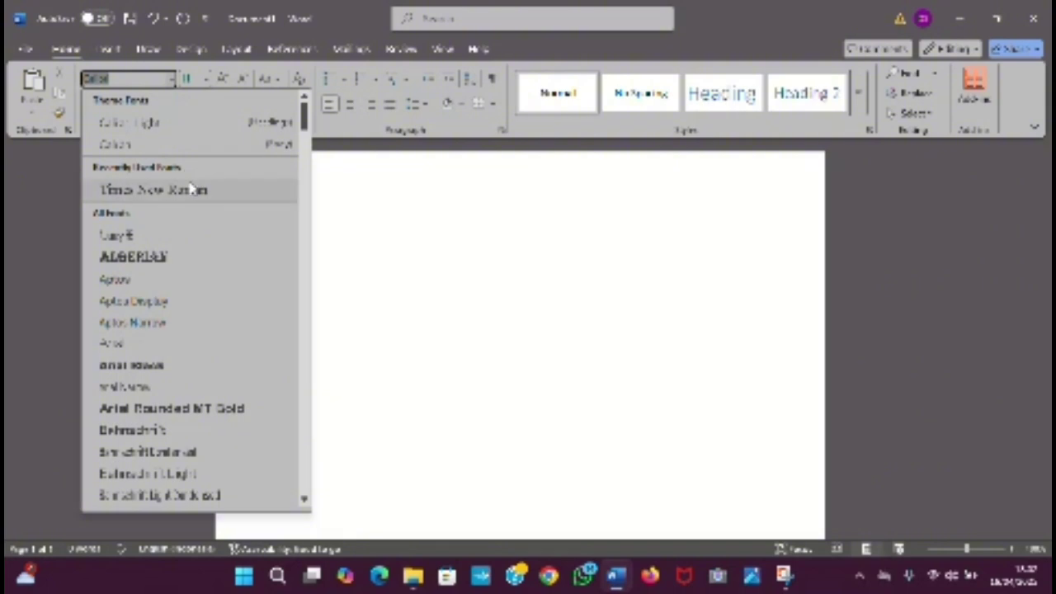
left_click(190, 189)
left_click(208, 79)
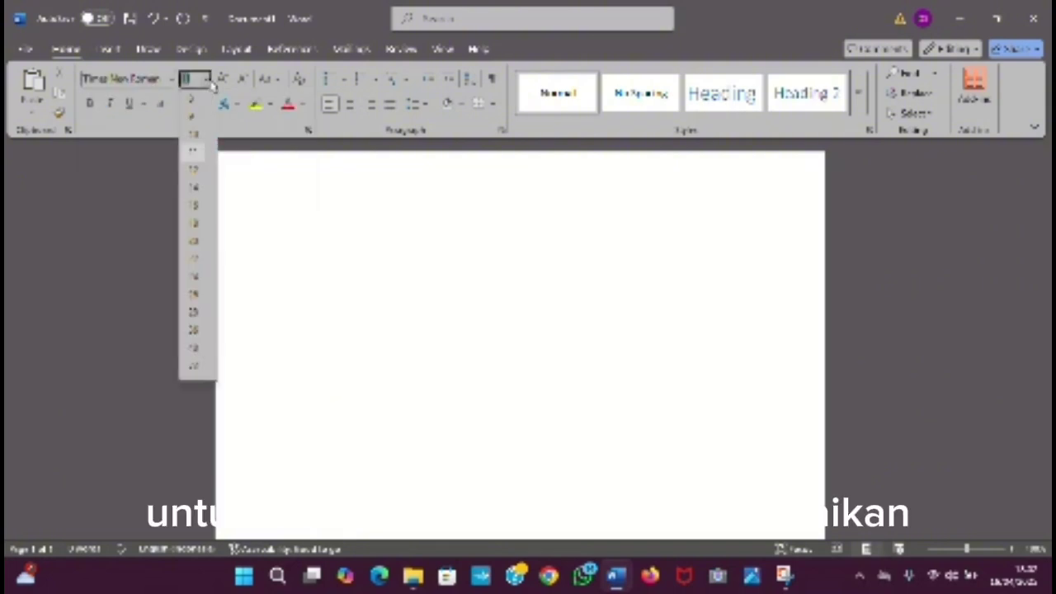
left_click(197, 173)
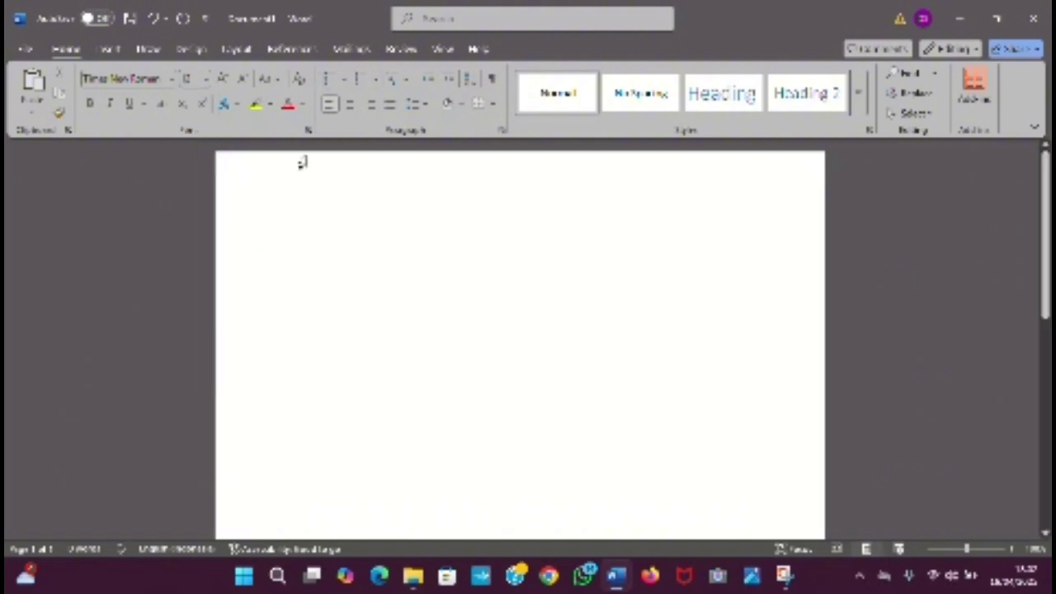
left_click(418, 106)
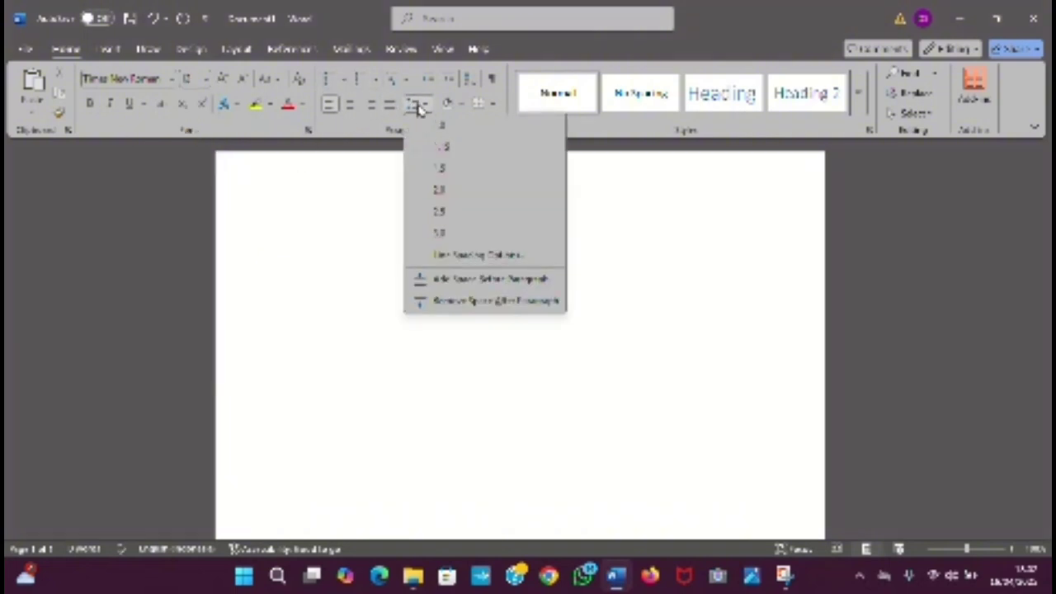
left_click(440, 172)
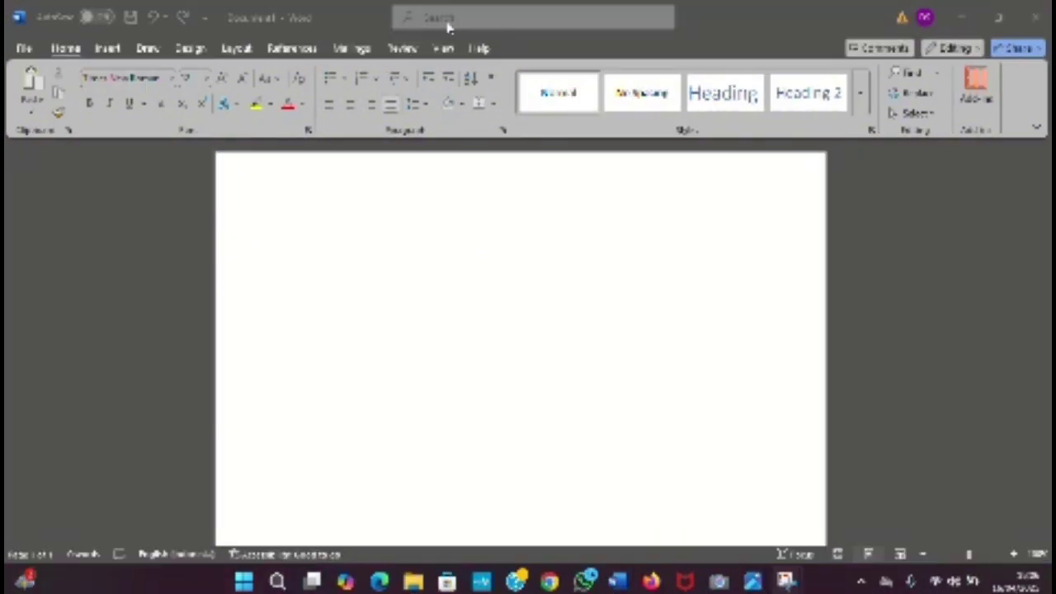
Step: Paste the copied paper cover, with its title, university logo and group details, onto the blank first page and check it
left_click(438, 321)
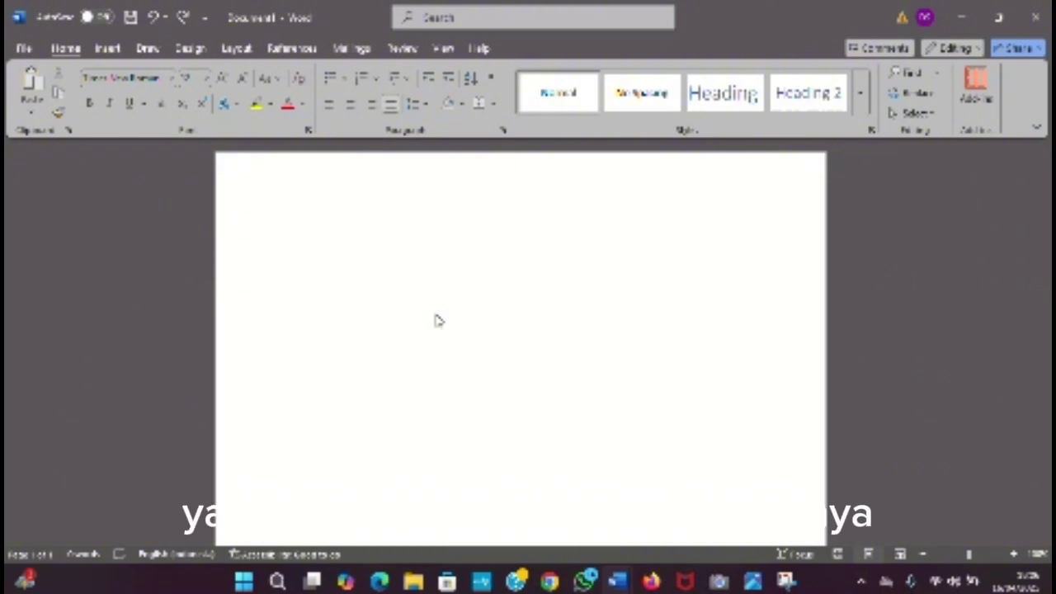
key("ctrl+v")
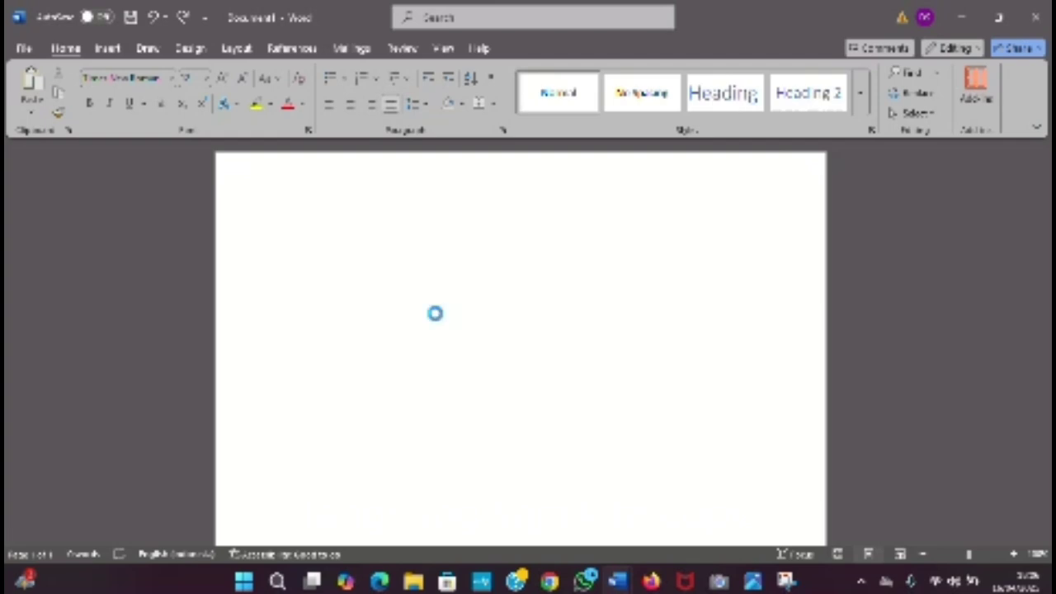
scroll(437, 314, "up", 3)
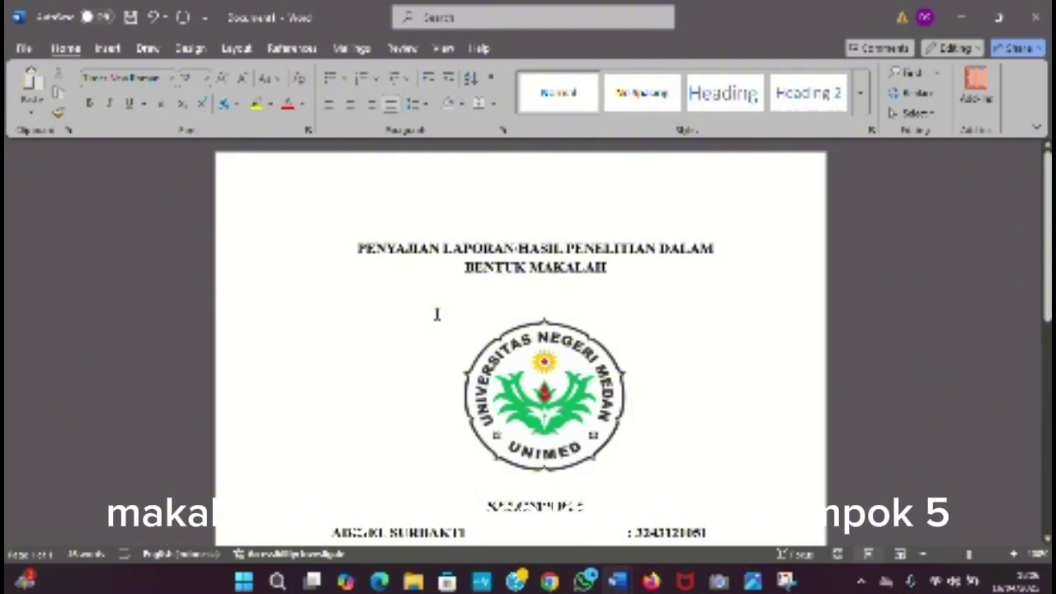
scroll(438, 314, "down", 3)
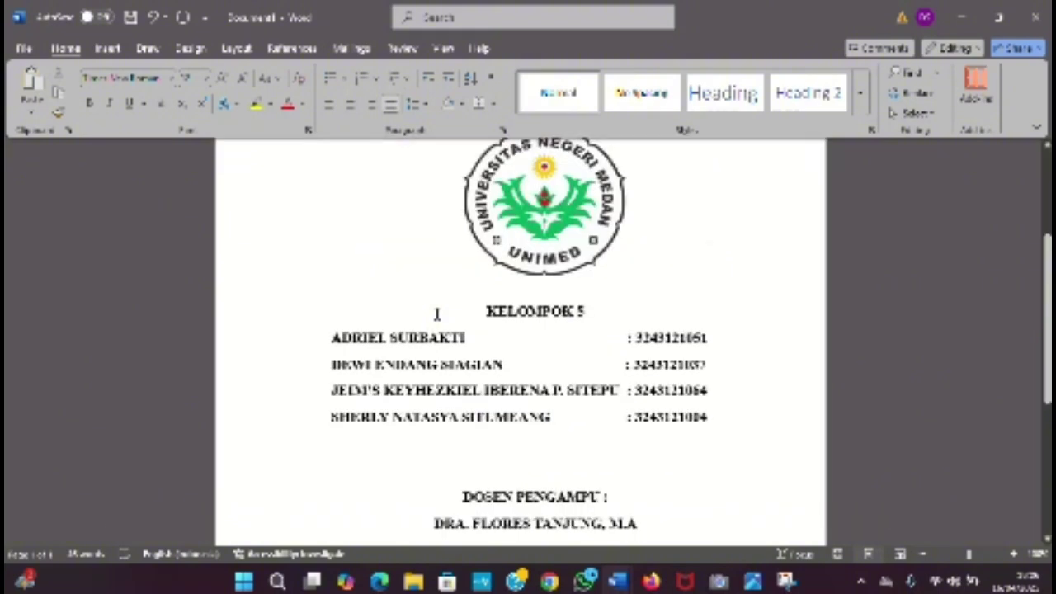
scroll(437, 314, "up", 2)
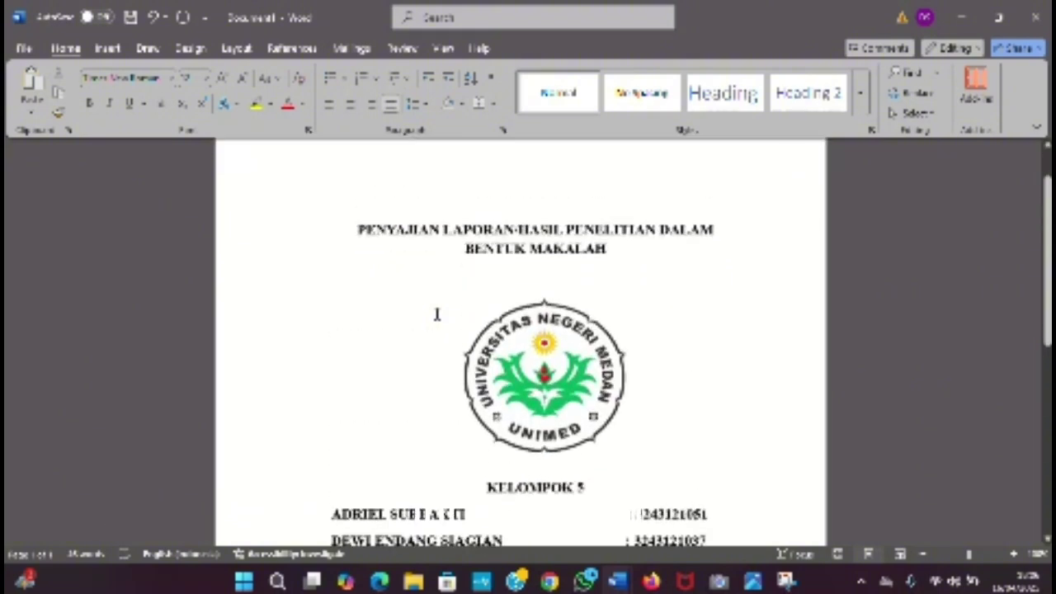
scroll(492, 345, "down", 3)
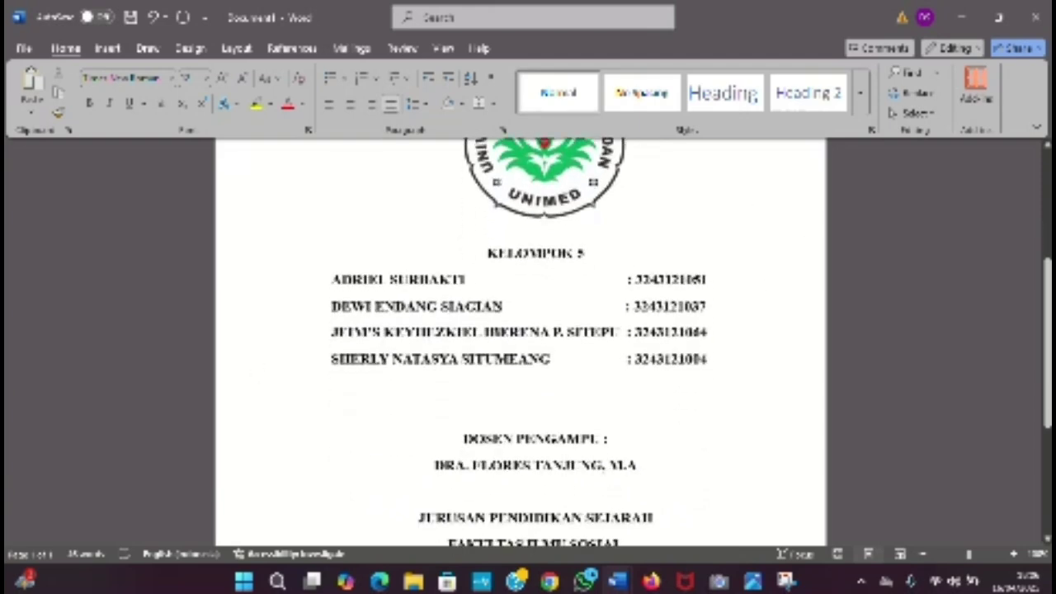
scroll(492, 345, "down", 2)
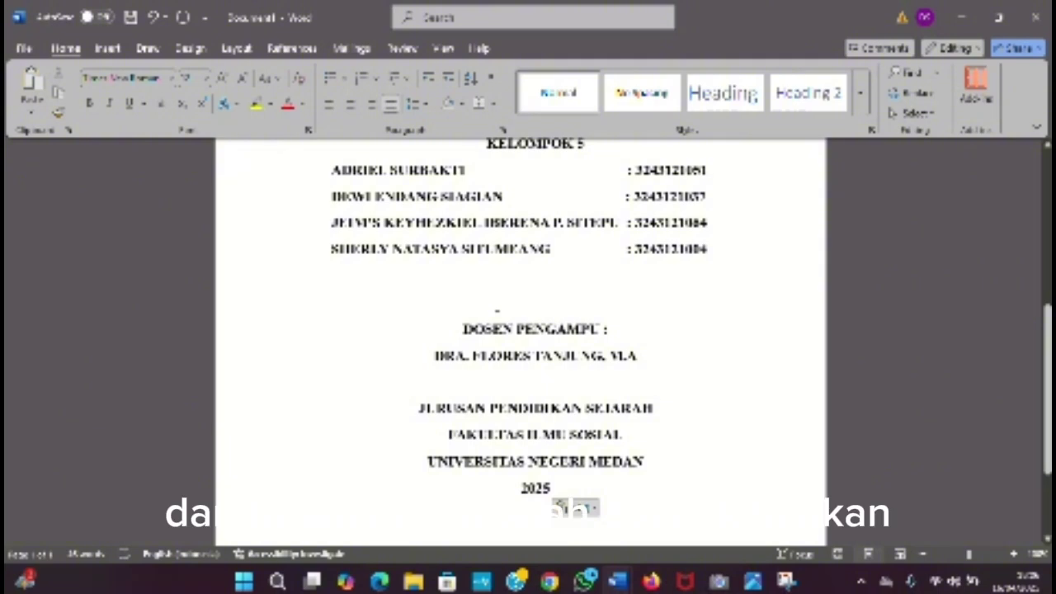
Step: Start a new page after the cover and enter the centred heading "KATA PENGANTAR"
key("ctrl+Return")
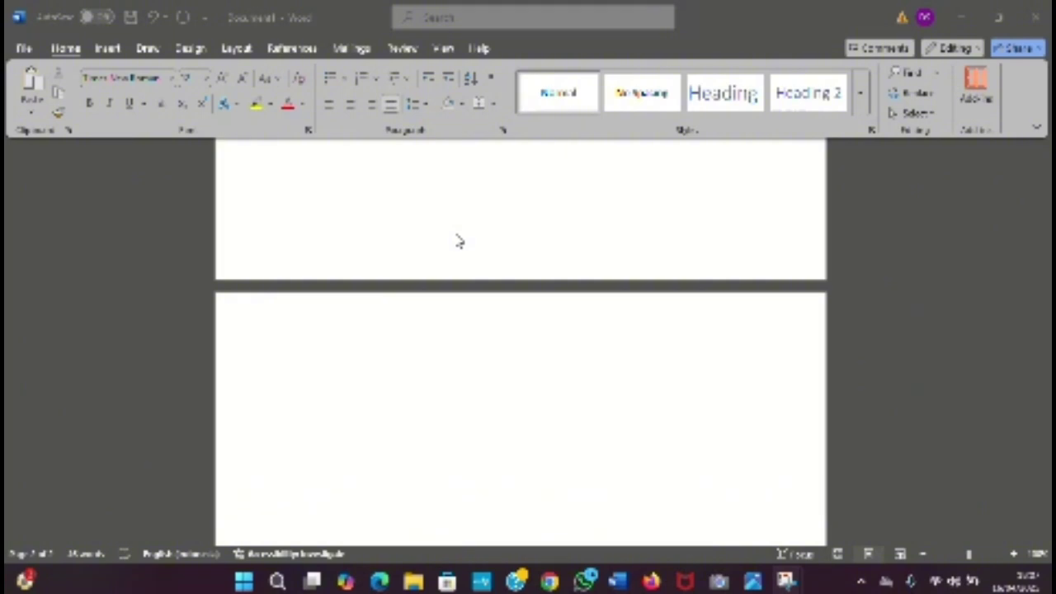
key("ctrl+e")
type("KATA P")
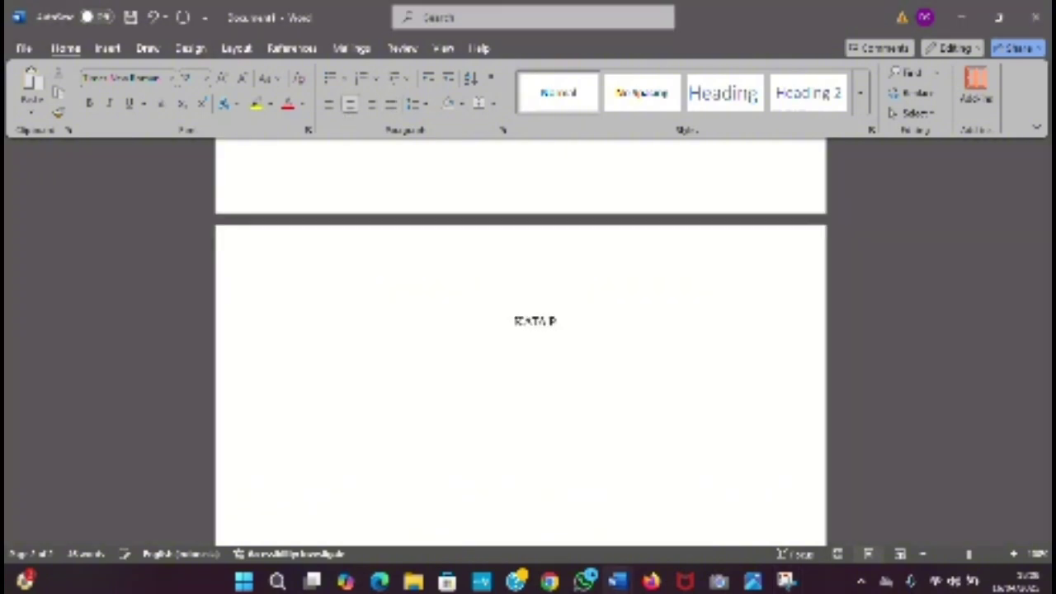
type("ENGANTAR")
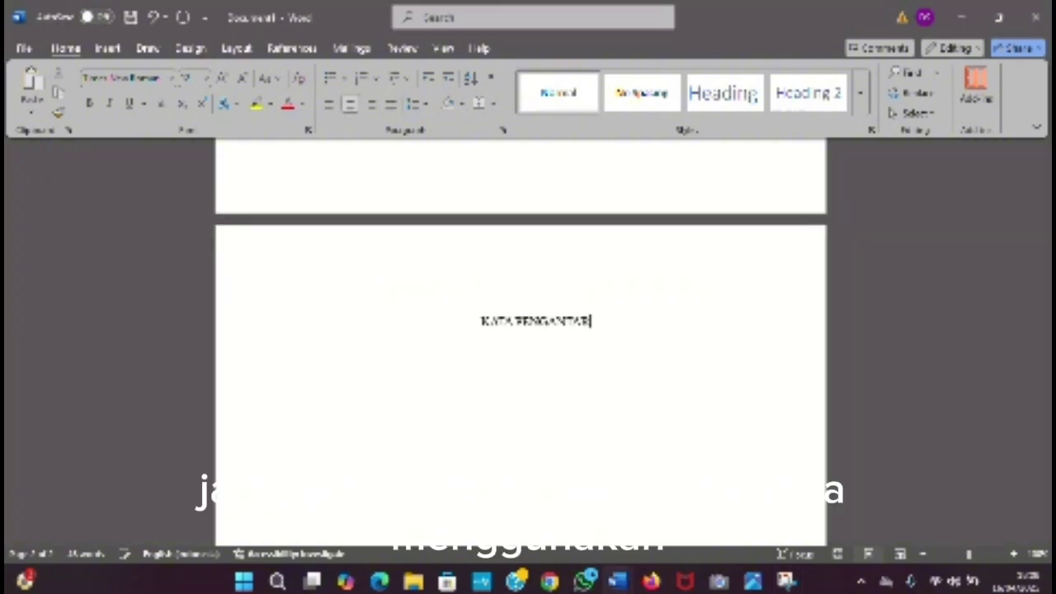
Step: Make the KATA PENGANTAR heading bold at size 14 and paste the copied preface text below it
left_click_drag(482, 329, 591, 330)
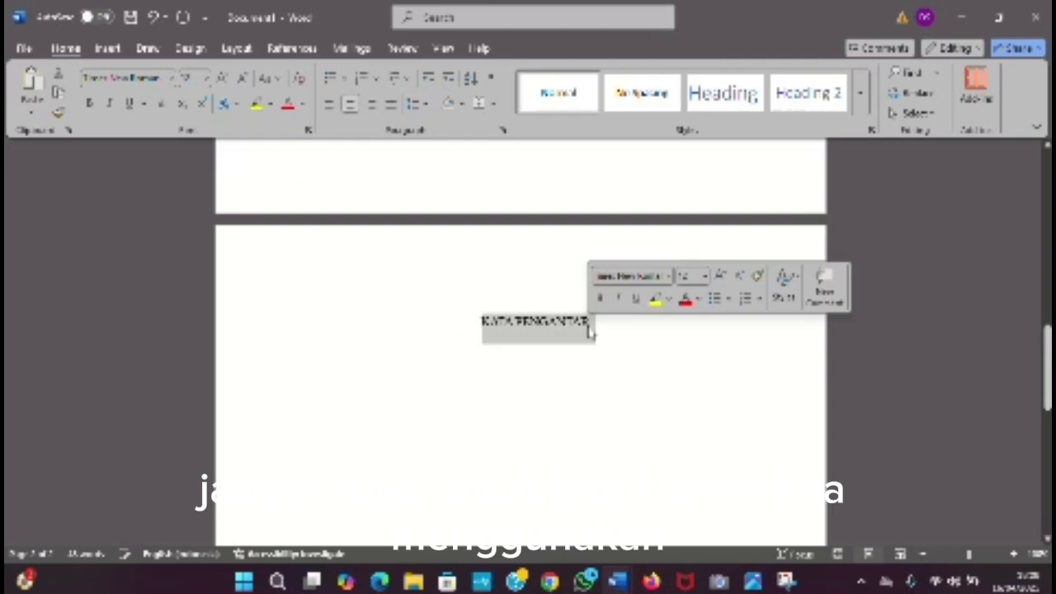
left_click(722, 276)
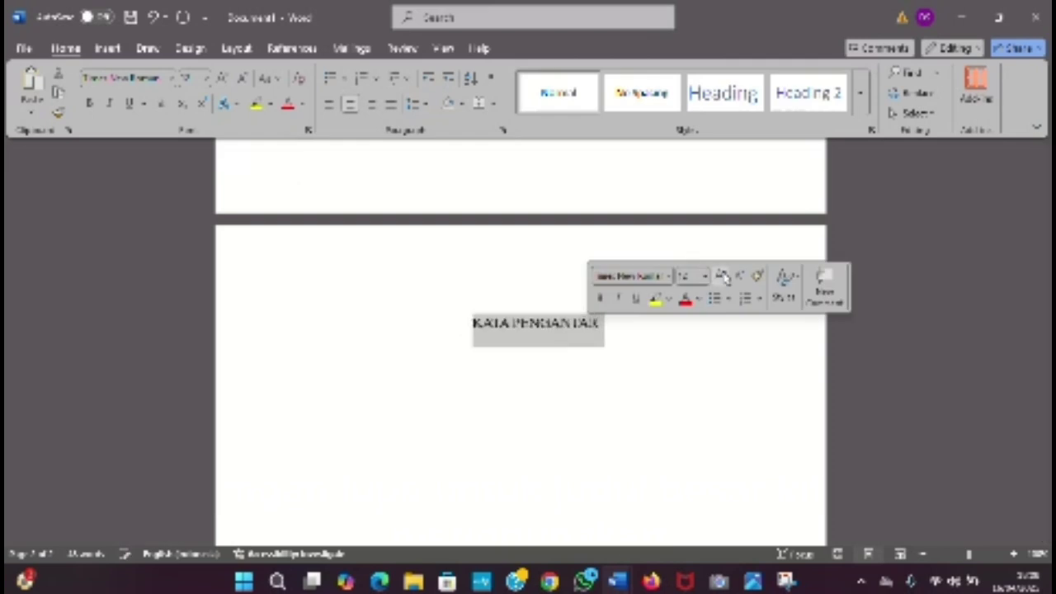
left_click(600, 298)
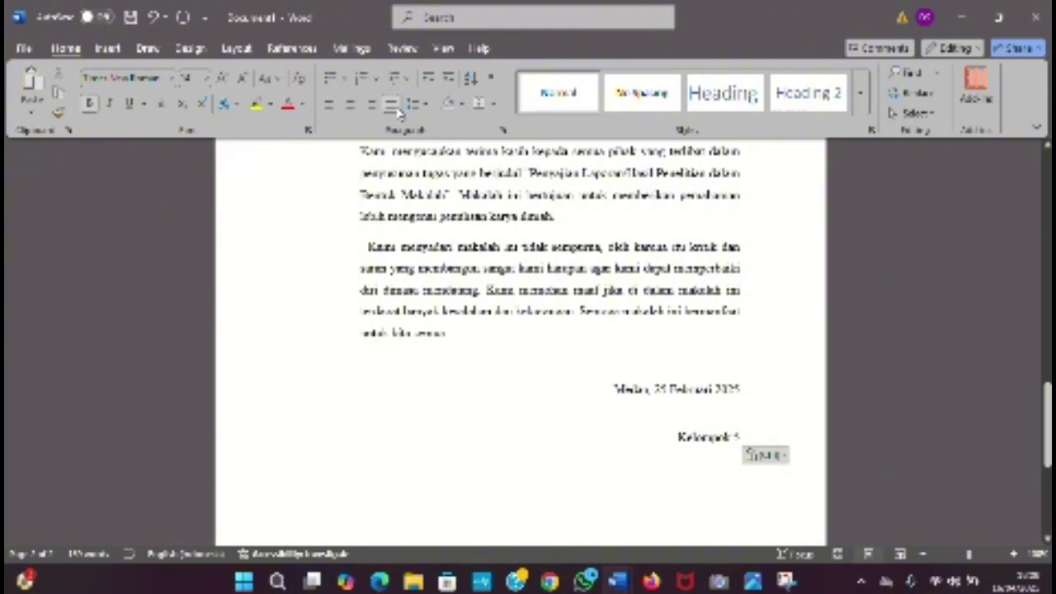
left_click(459, 202)
key("ctrl+v")
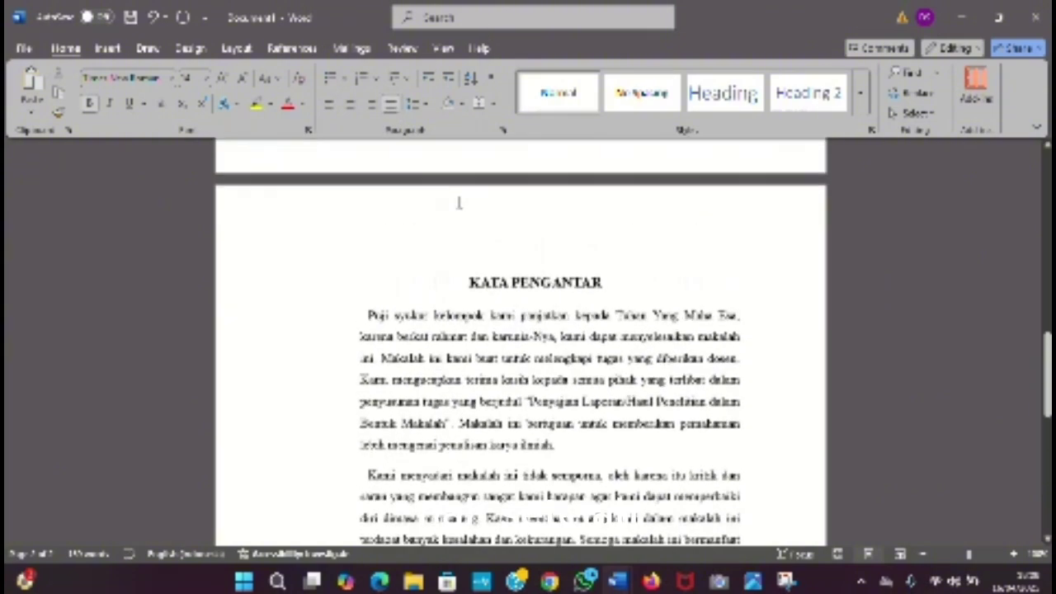
Step: Start a new page after the preface and enter the centred heading "DAFTAR ISI"
key("ctrl+Return")
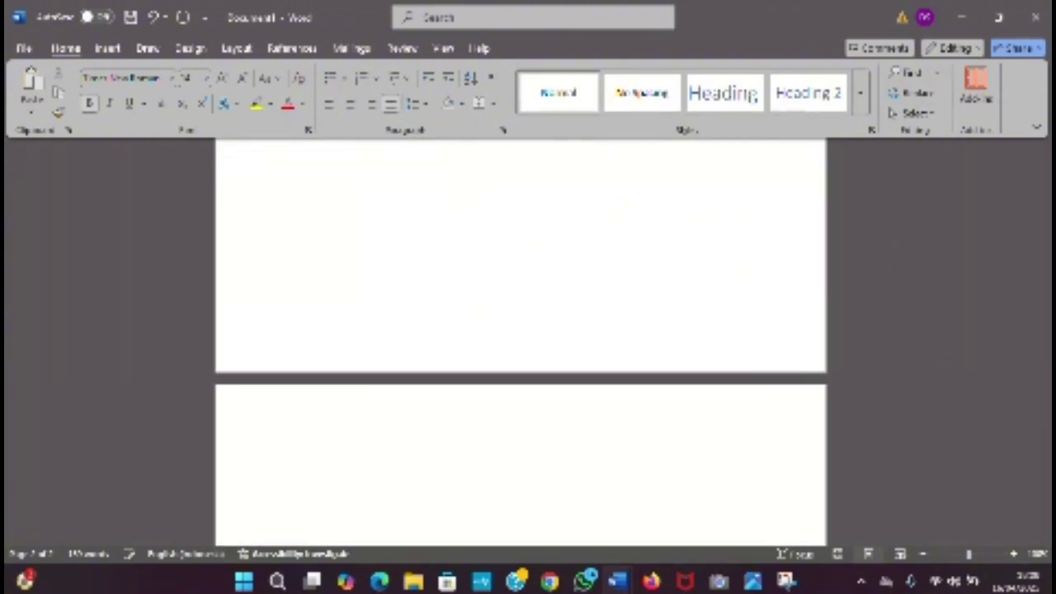
scroll(460, 207, "down", 2)
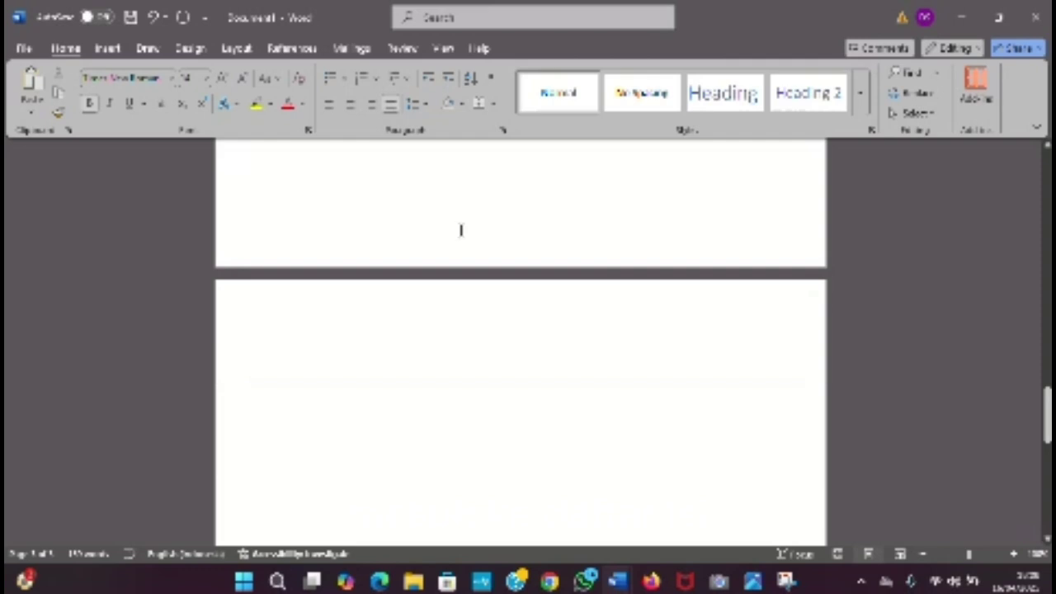
key("ctrl+e")
type("DAFTAR ISI")
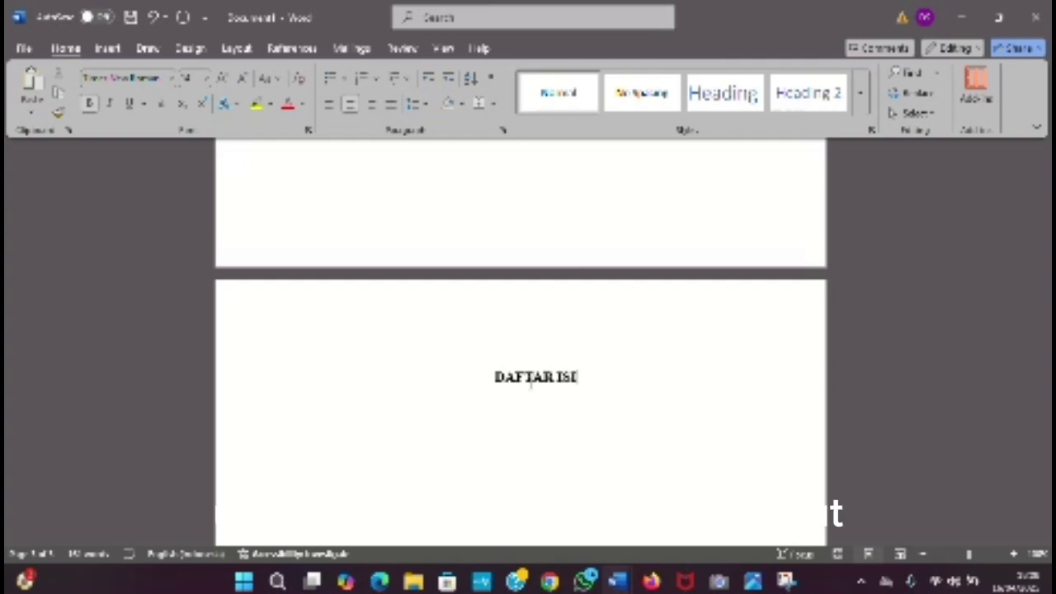
Step: Start a new page after the DAFTAR ISI page and enter the centred two-line heading "BAB I" and "PENDAHULUAN"
scroll(530, 384, "down", 2)
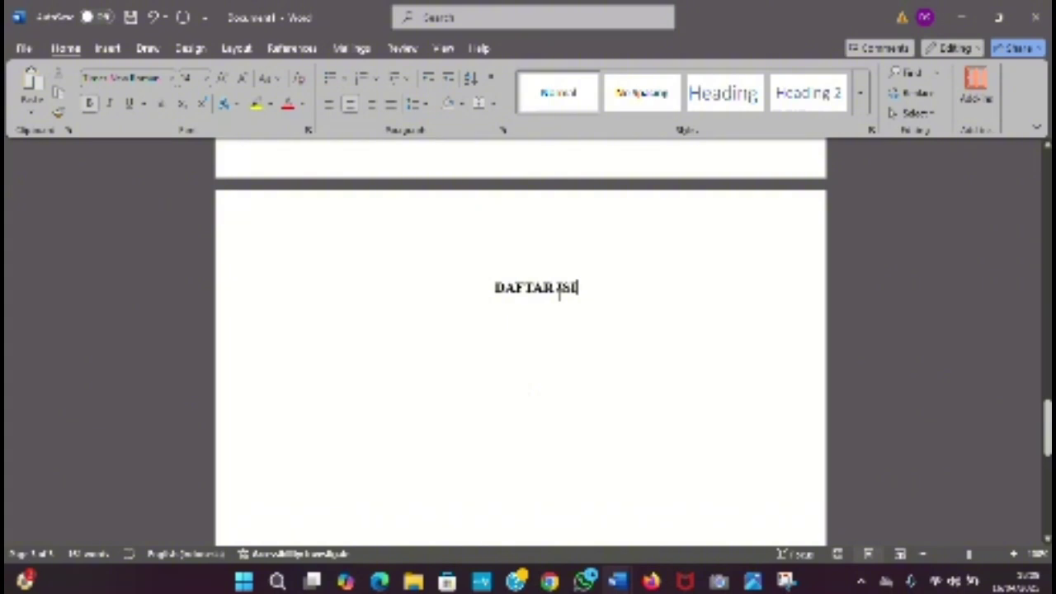
scroll(617, 315, "down", 2)
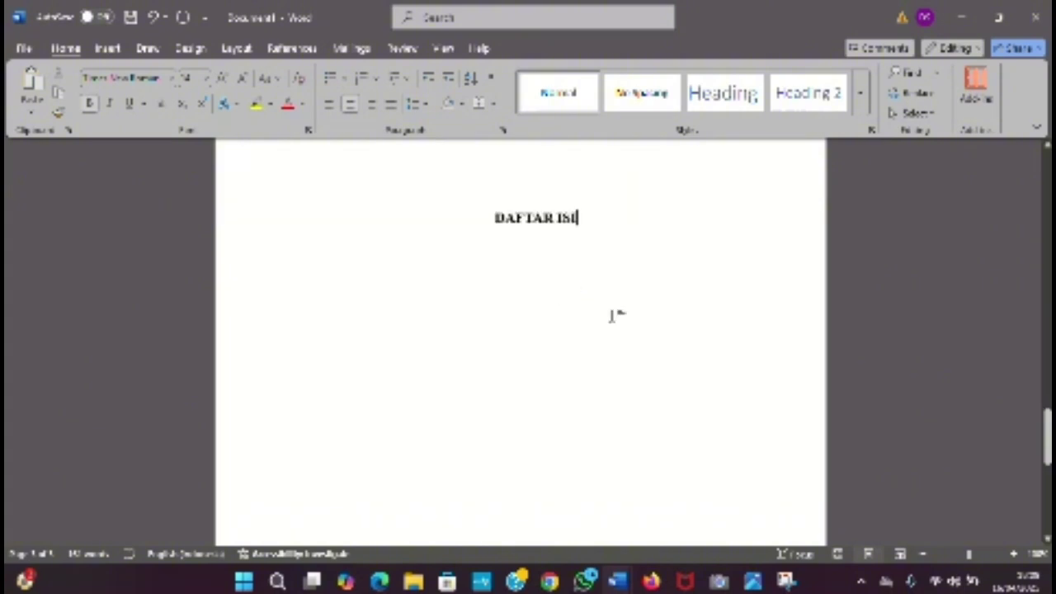
key("Return")
key("Return")
key("Return")
key("Return")
key("Return")
key("Return")
key("Return")
key("Return")
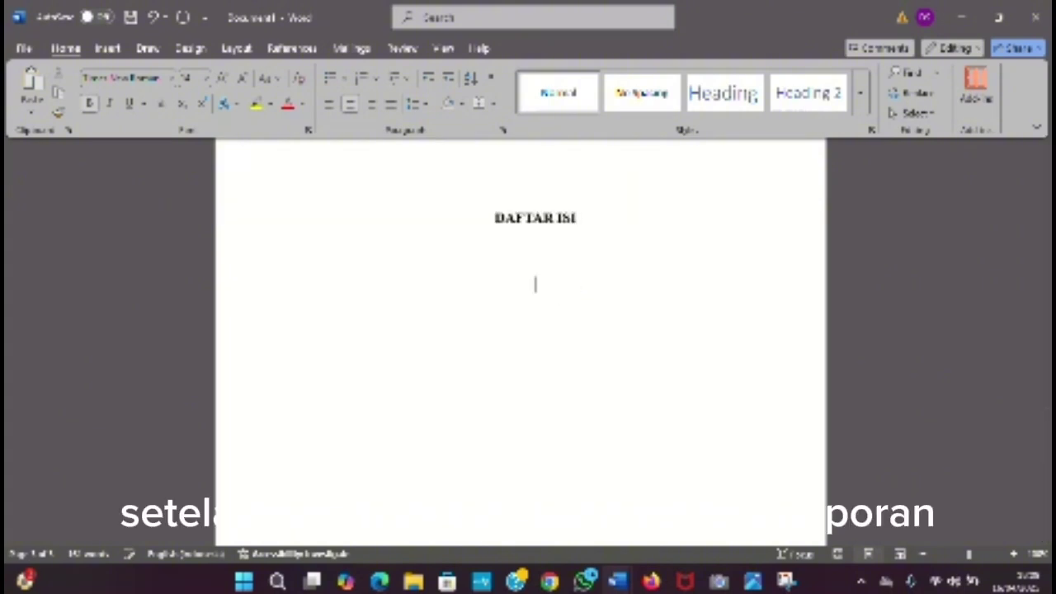
key("Return")
key("Return")
key("Return")
key("Return")
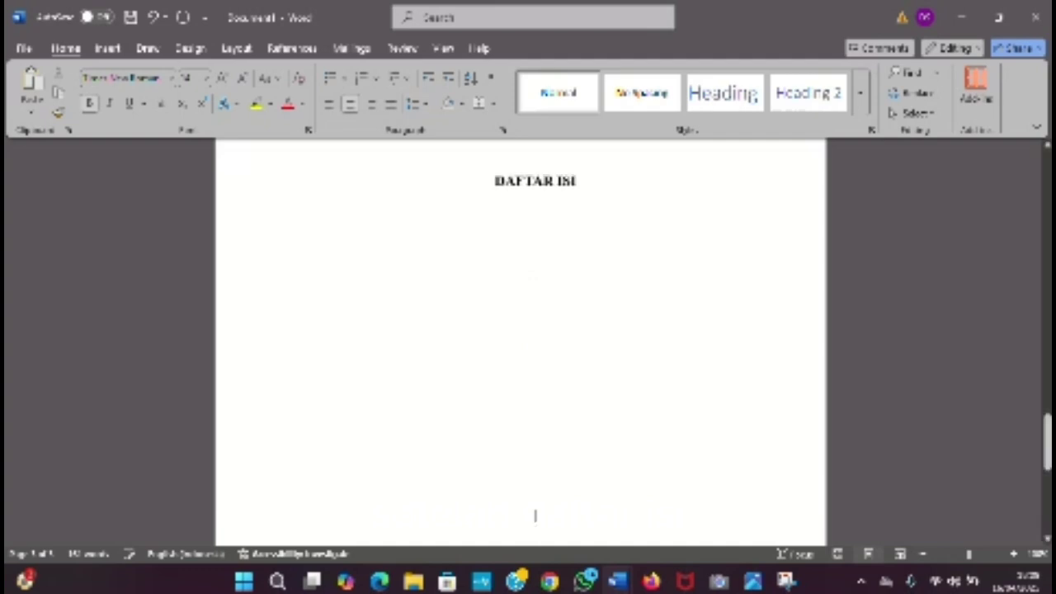
key("Return")
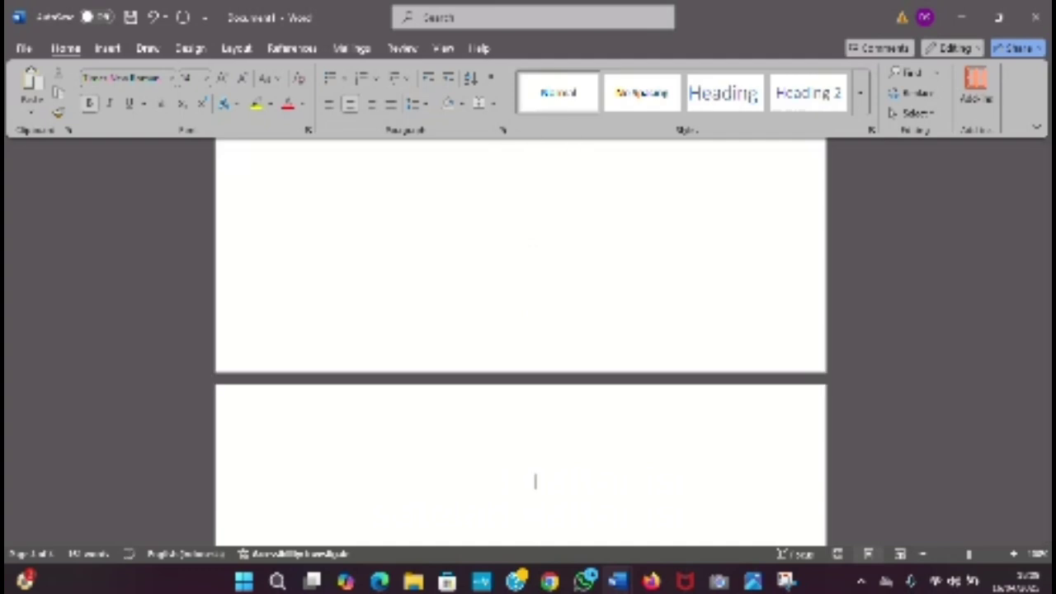
type("BAB I PENDAHULUAN")
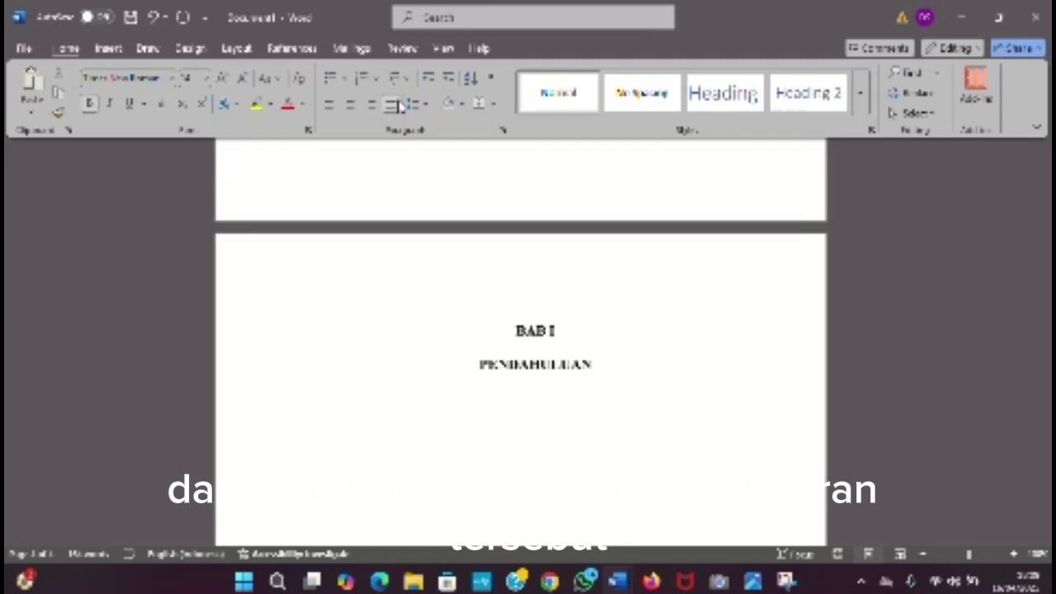
Step: Paste the copied introduction text below the PENDAHULUAN heading and check it through to its last bullet
key("alt+n")
scroll(585, 269, "down", 4)
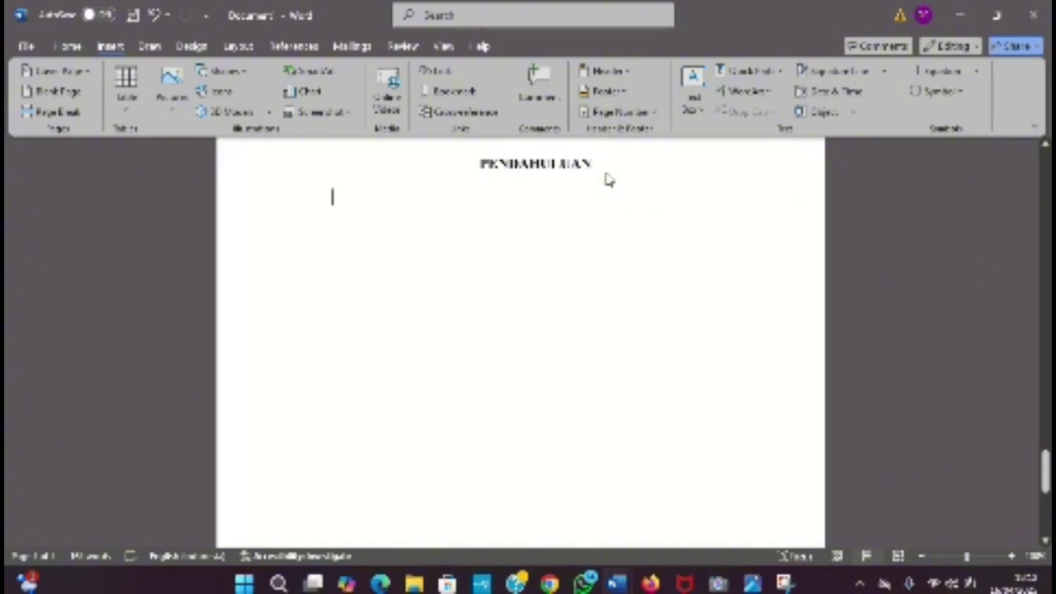
key("ctrl+v")
scroll(607, 176, "up", 15)
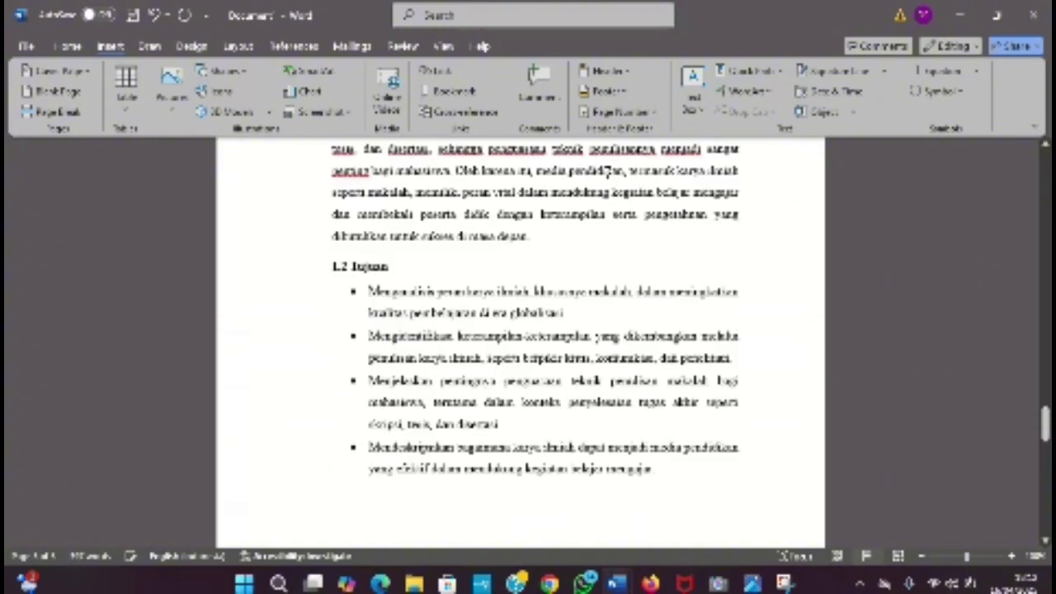
scroll(607, 172, "down", 8)
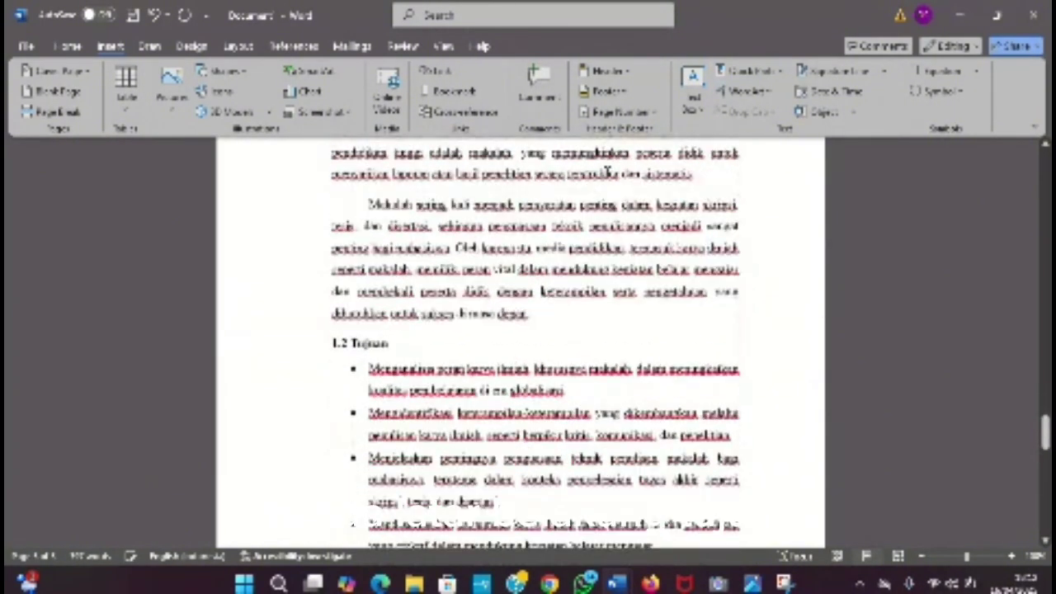
scroll(608, 170, "down", 5)
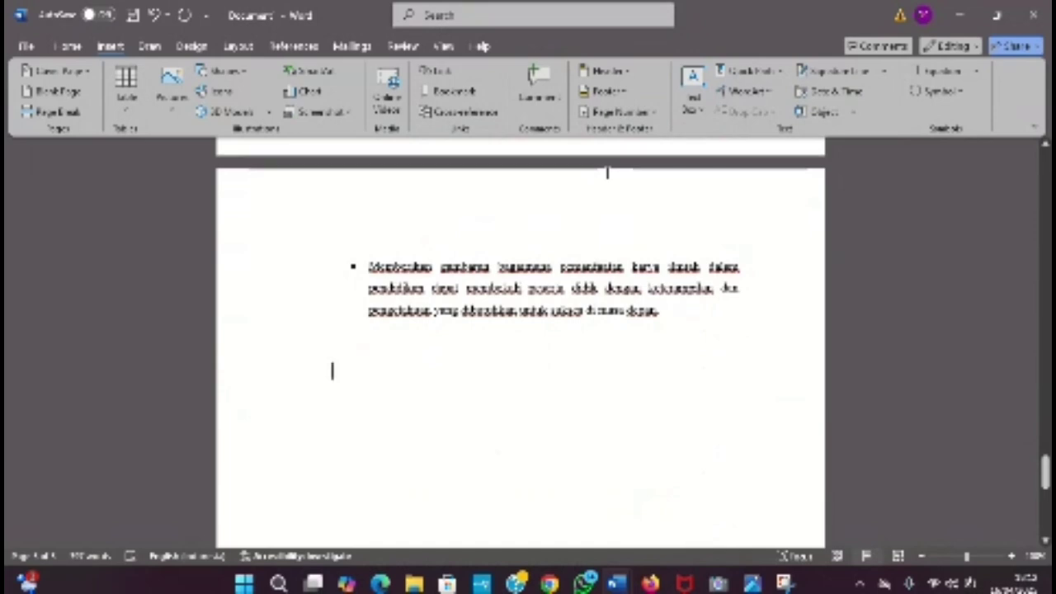
scroll(607, 172, "up", 6)
scroll(607, 172, "down", 5)
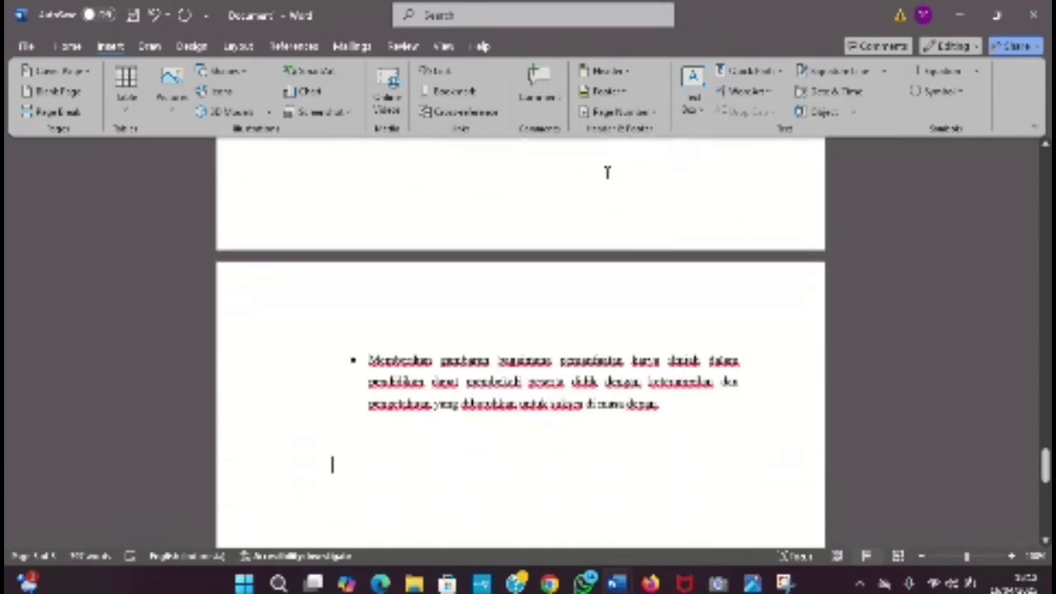
Step: Start a new page after the introduction chapter and enter the centred two-line heading "BAB II" and "ISI"
left_click(505, 402)
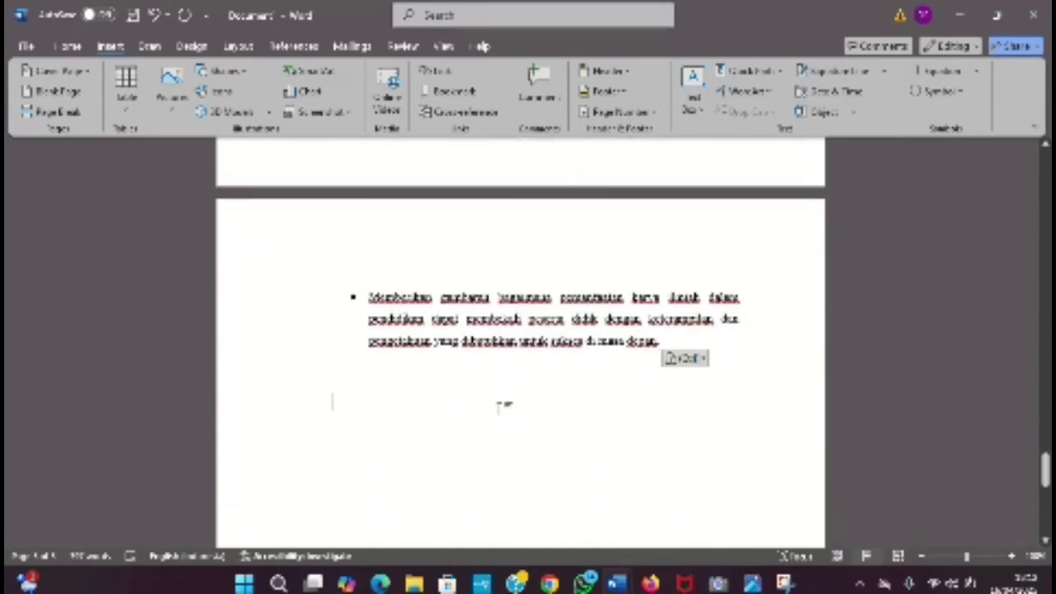
key("Return")
key("Return")
key("Return")
key("Return")
key("Return")
key("Return")
key("Return")
key("Return")
key("Return")
key("Return")
key("Return")
key("Return")
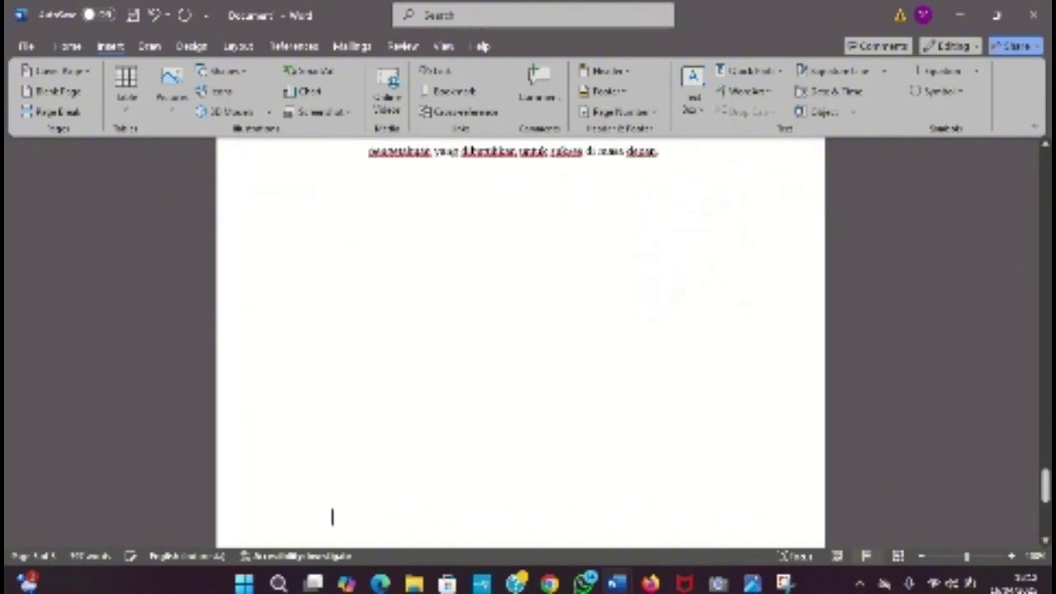
key("Return")
key("Return")
key("Return")
key("Return")
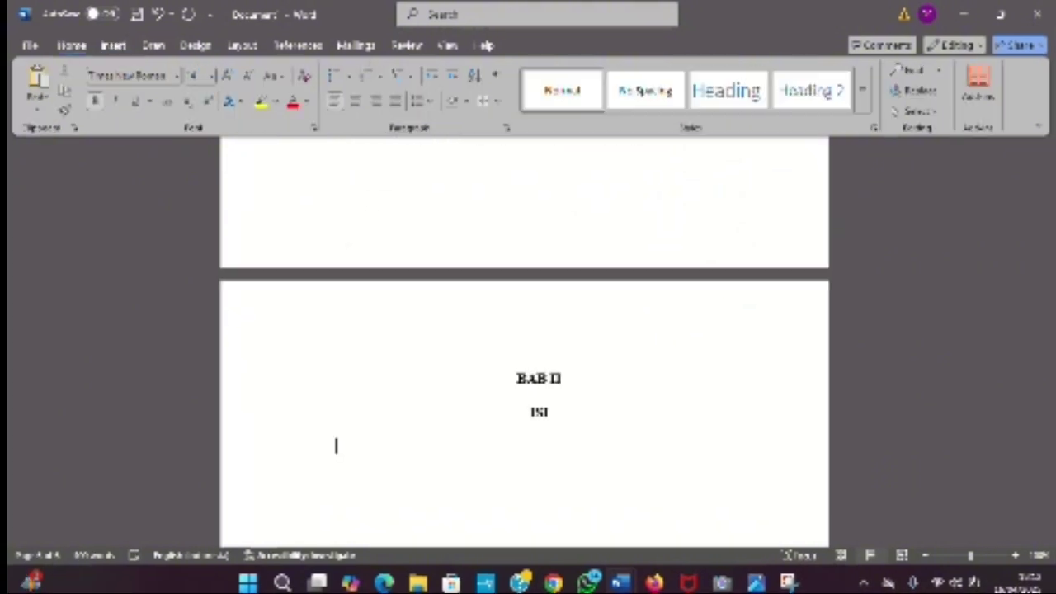
Step: Paste the copied main chapter text below the ISI heading and review its sections through to the end
scroll(524, 346, "down", 1)
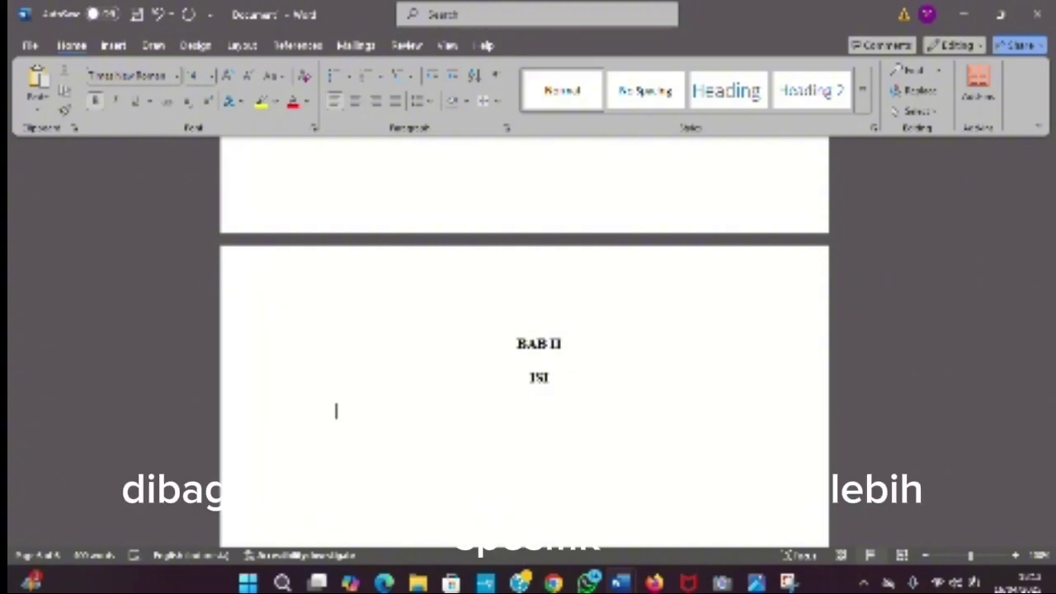
scroll(586, 285, "up", 5)
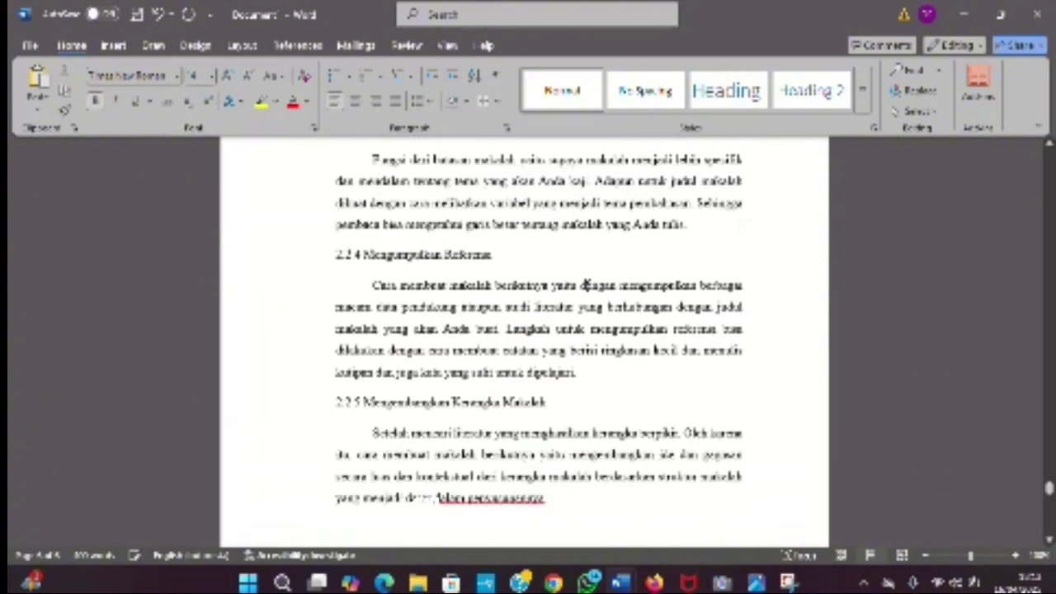
scroll(587, 286, "up", 20)
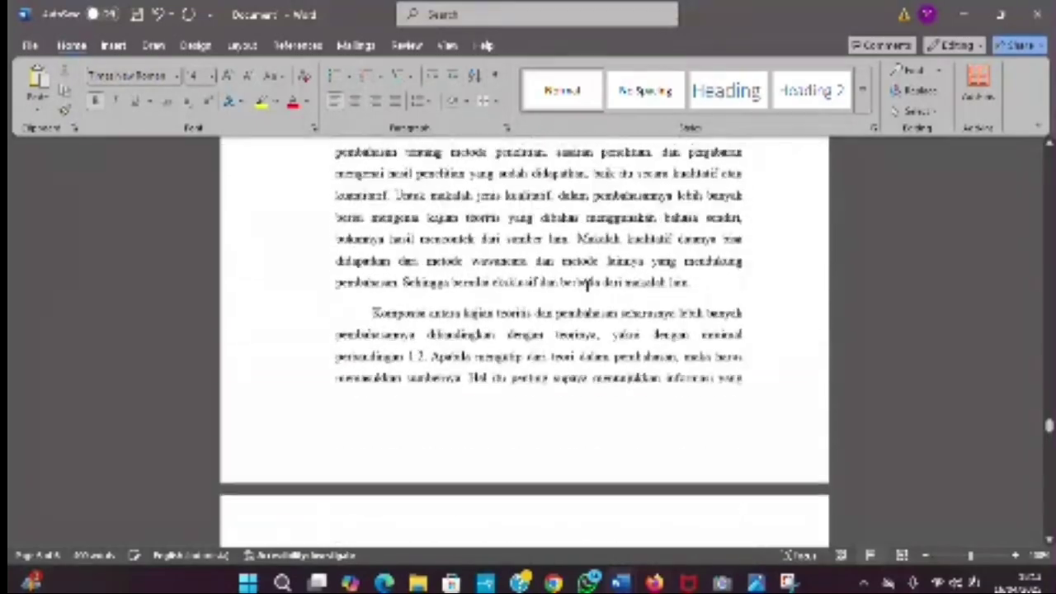
scroll(587, 285, "down", 15)
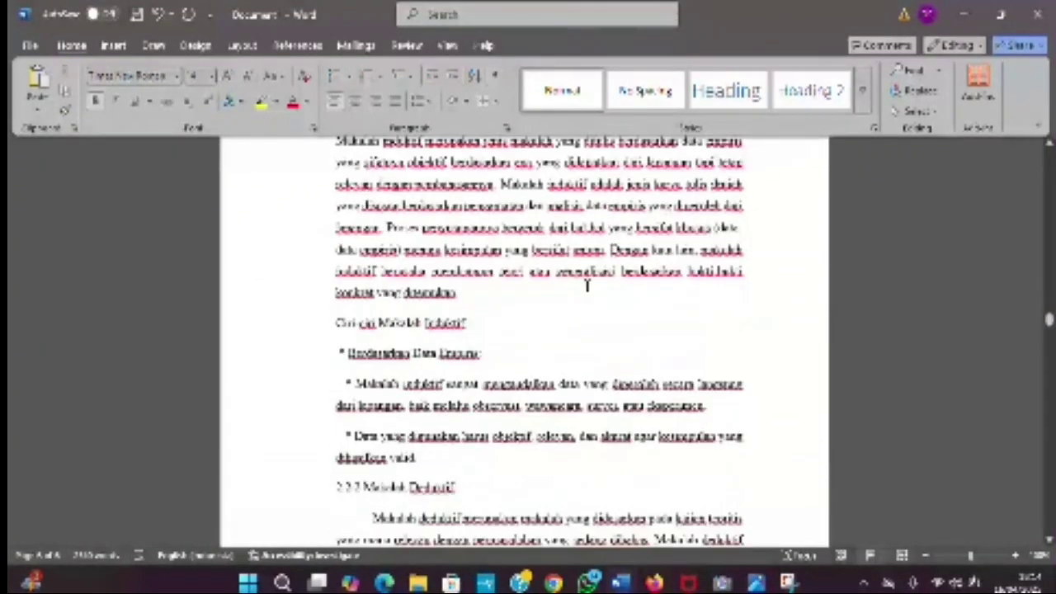
scroll(587, 286, "up", 3)
scroll(587, 286, "up", 2)
scroll(587, 286, "down", 12)
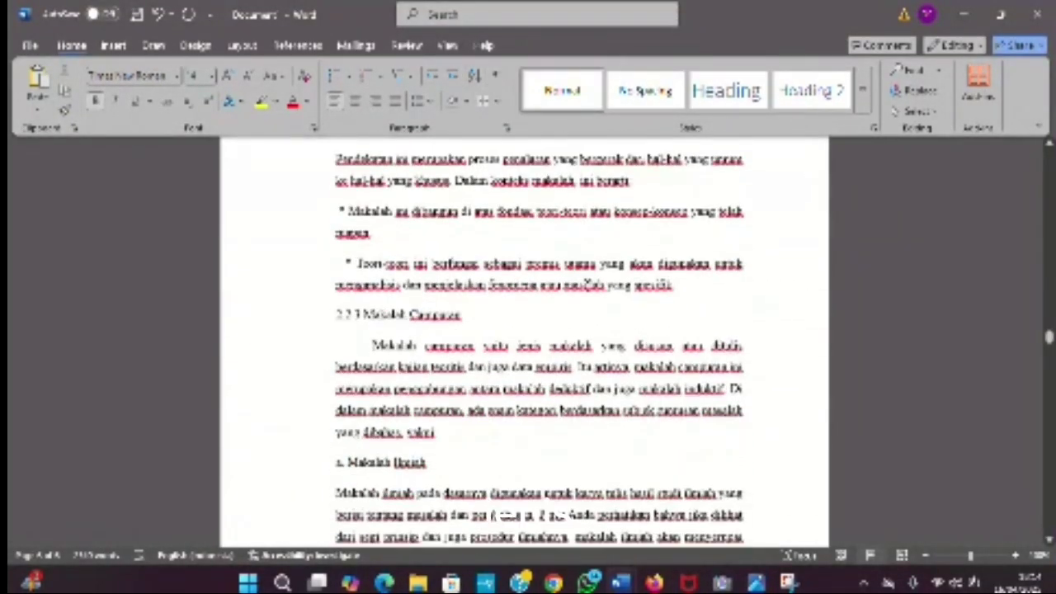
scroll(586, 285, "down", 15)
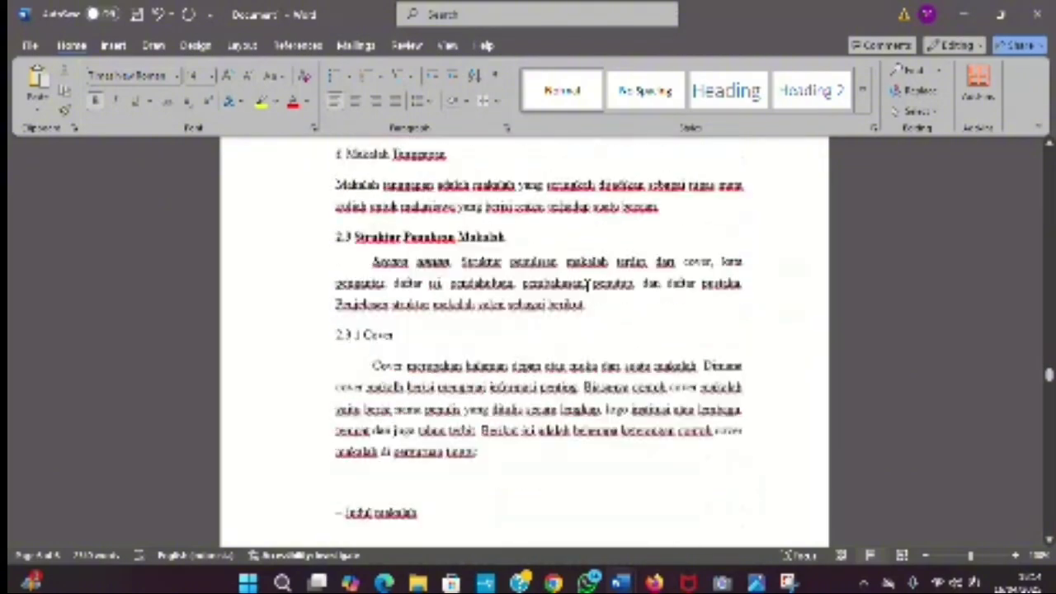
scroll(587, 285, "up", 4)
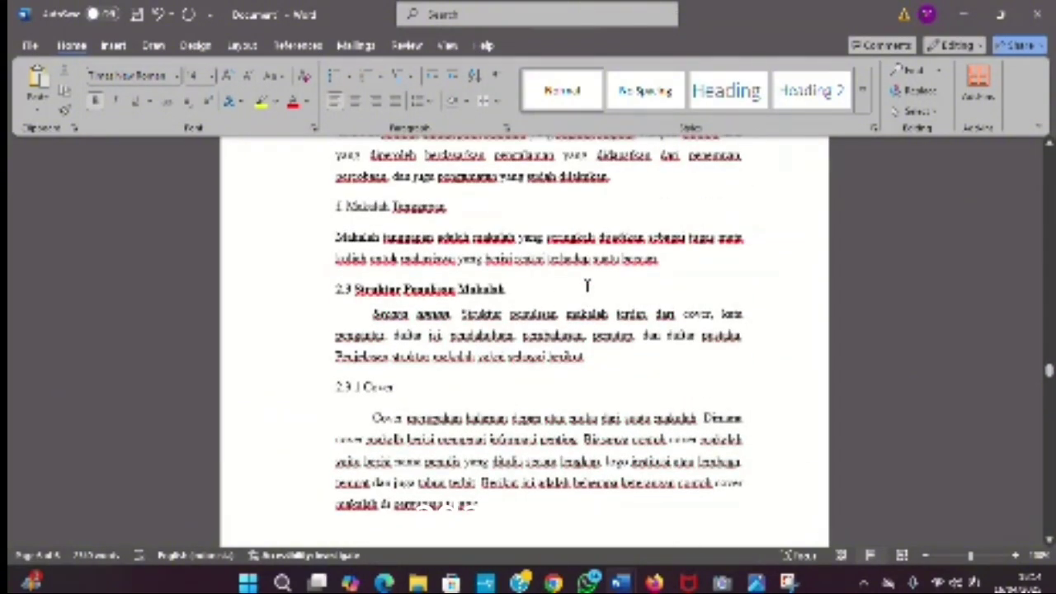
scroll(587, 285, "down", 20)
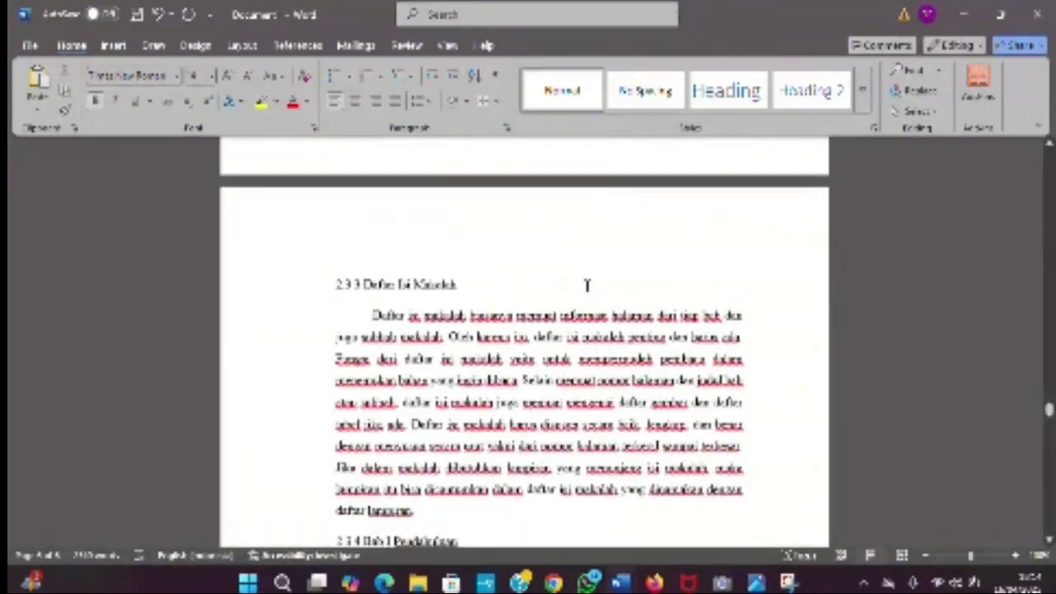
scroll(587, 286, "down", 20)
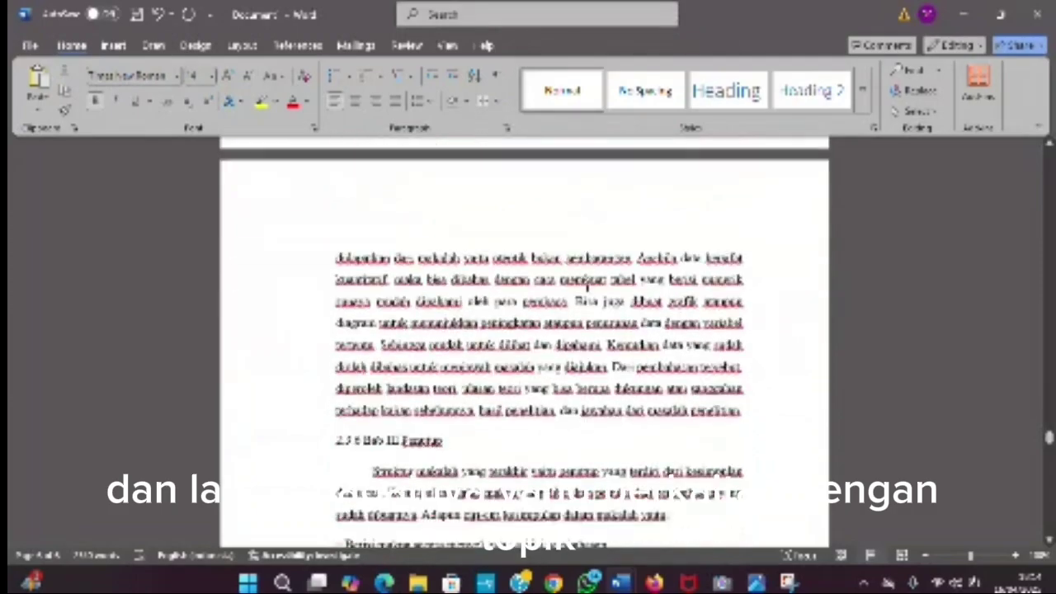
scroll(587, 283, "down", 10)
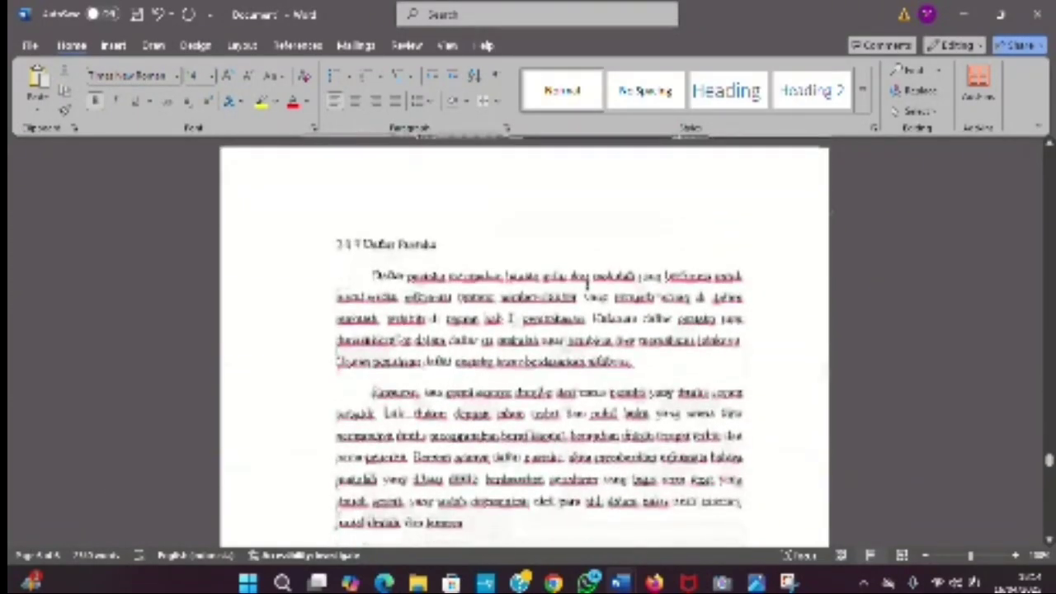
scroll(586, 284, "down", 15)
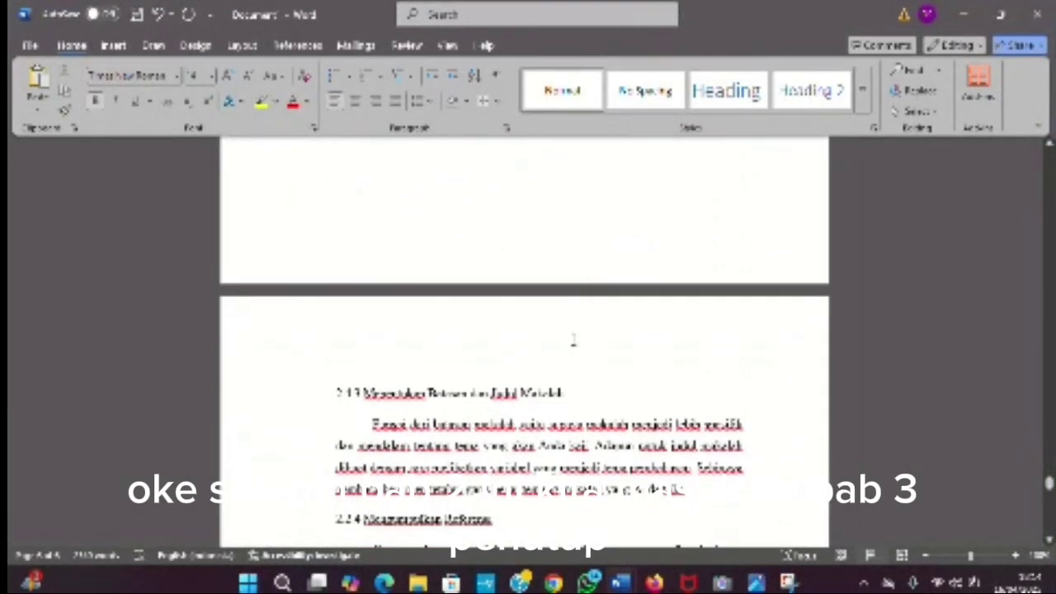
key("ctrl+v")
key("ctrl")
key("Escape")
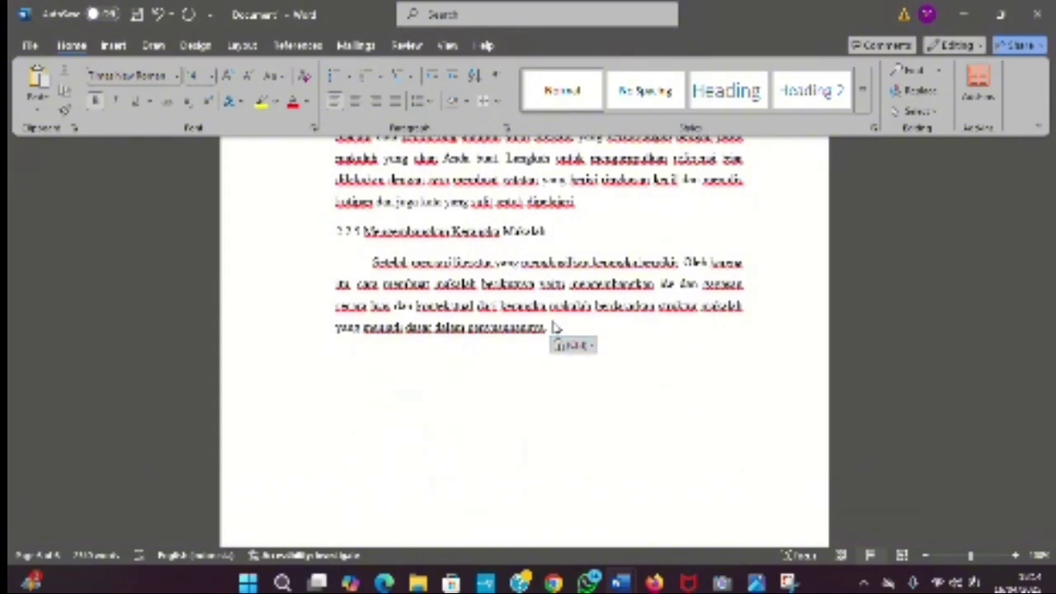
Step: Enter the centred heading "BAB III" and "PENUTUP" on a new page and paste the copied closing chapter text below it
type("BAB III PENUTUP")
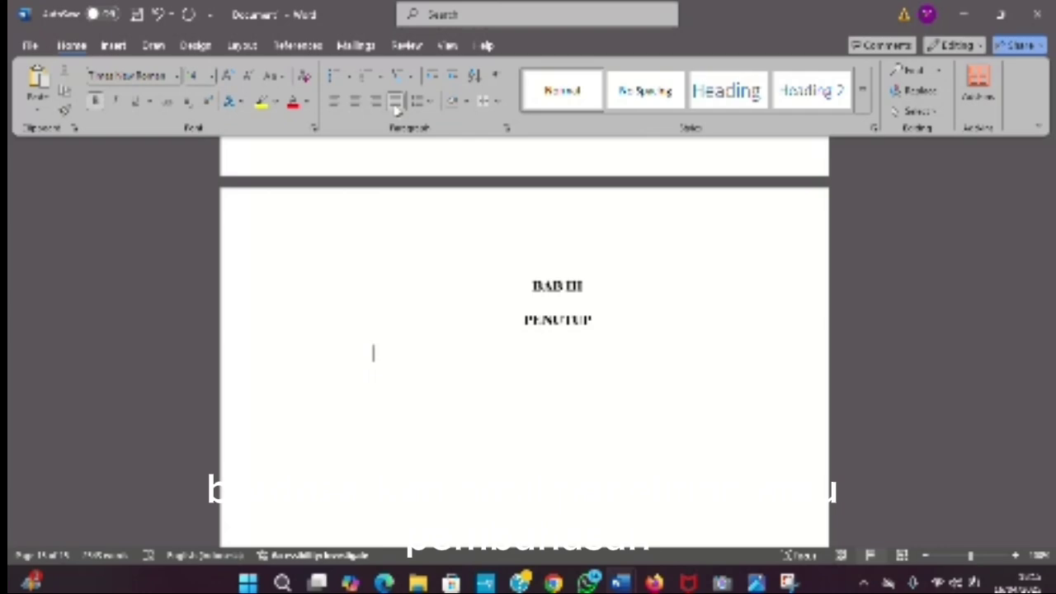
key("ctrl+v")
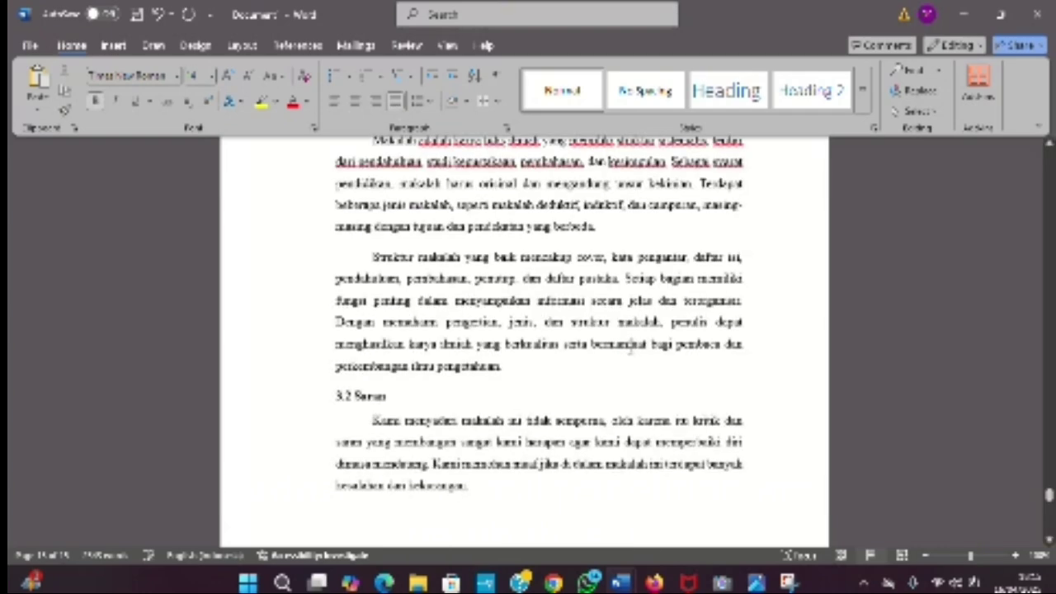
scroll(631, 346, "up", 3)
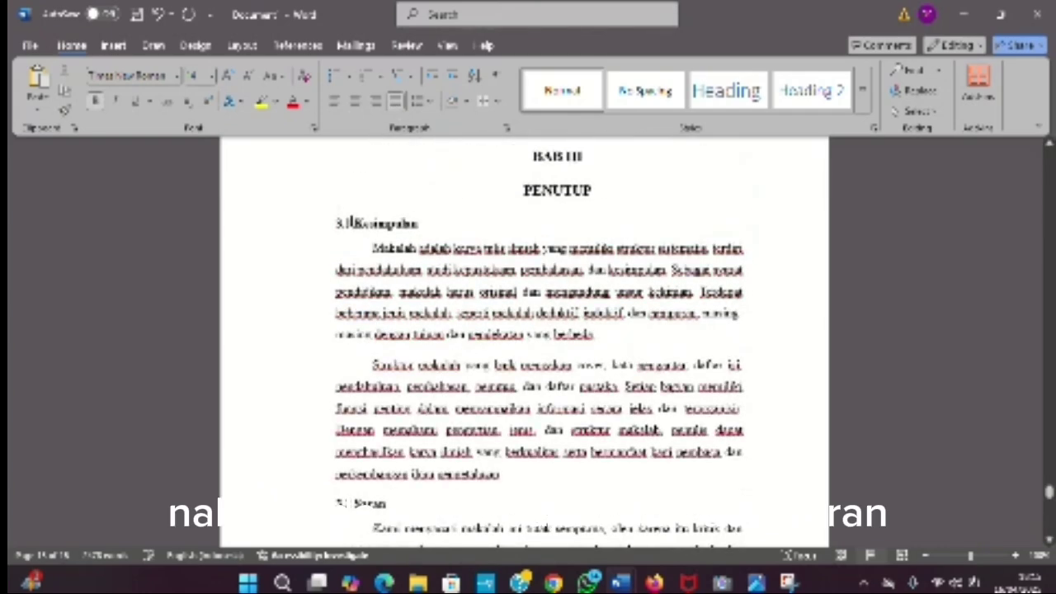
scroll(398, 468, "down", 6)
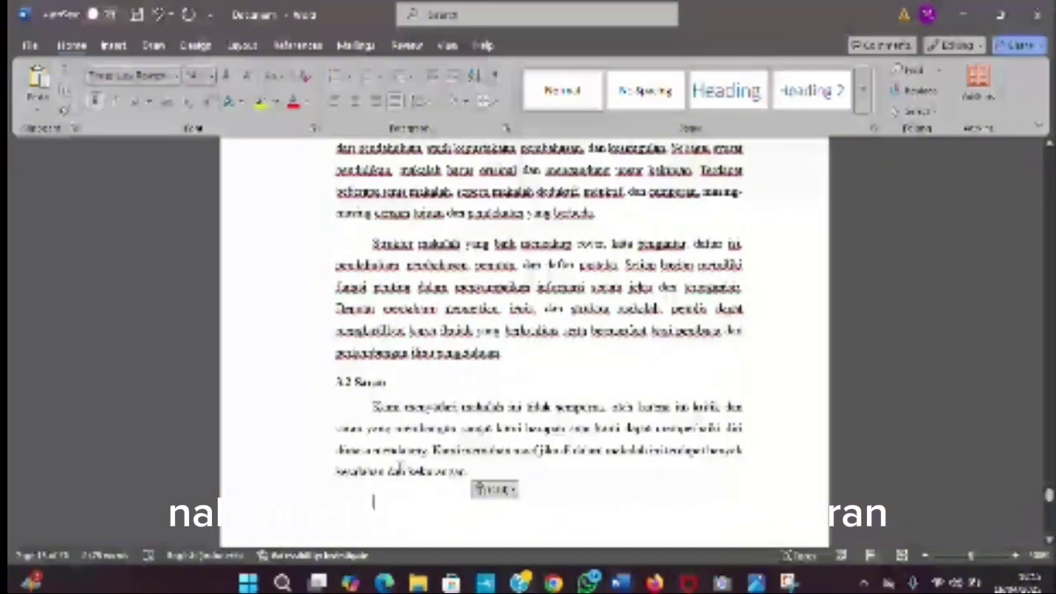
Step: Start a new page after the Saran section and enter the heading "DAFTAR PUSTAKA"
left_click(399, 468)
key("Return")
key("Return")
key("Return")
key("Return")
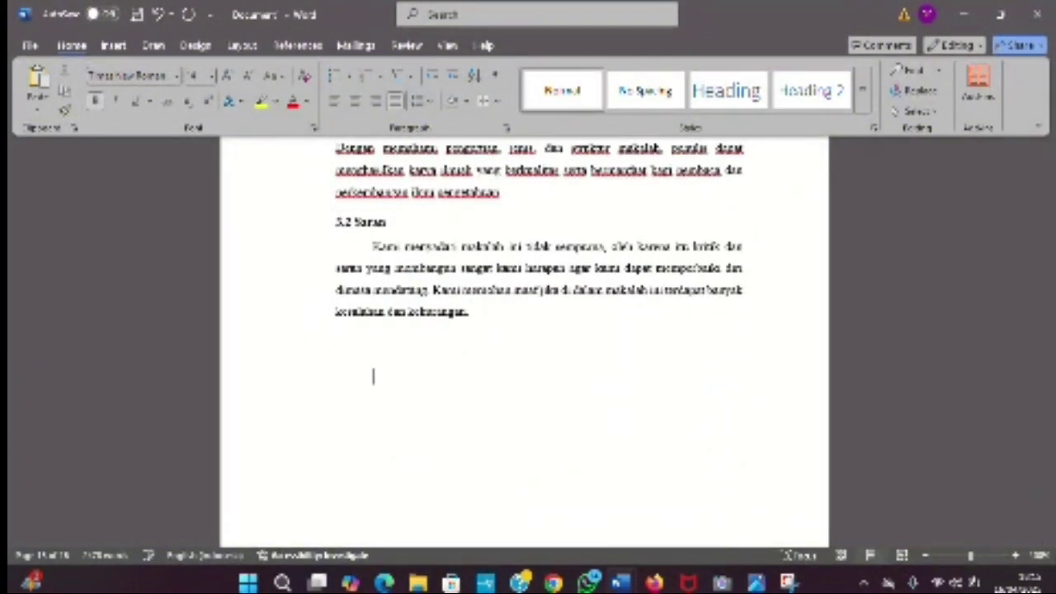
key("Return")
key("Return")
key("Return")
key("Return")
key("Return")
key("Return")
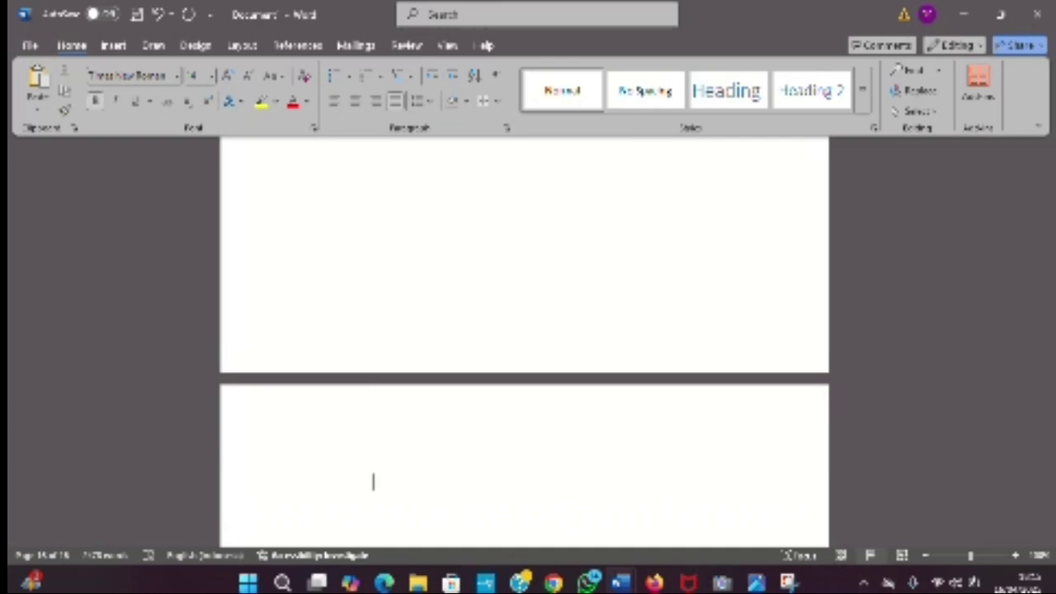
type("DAFTAR P")
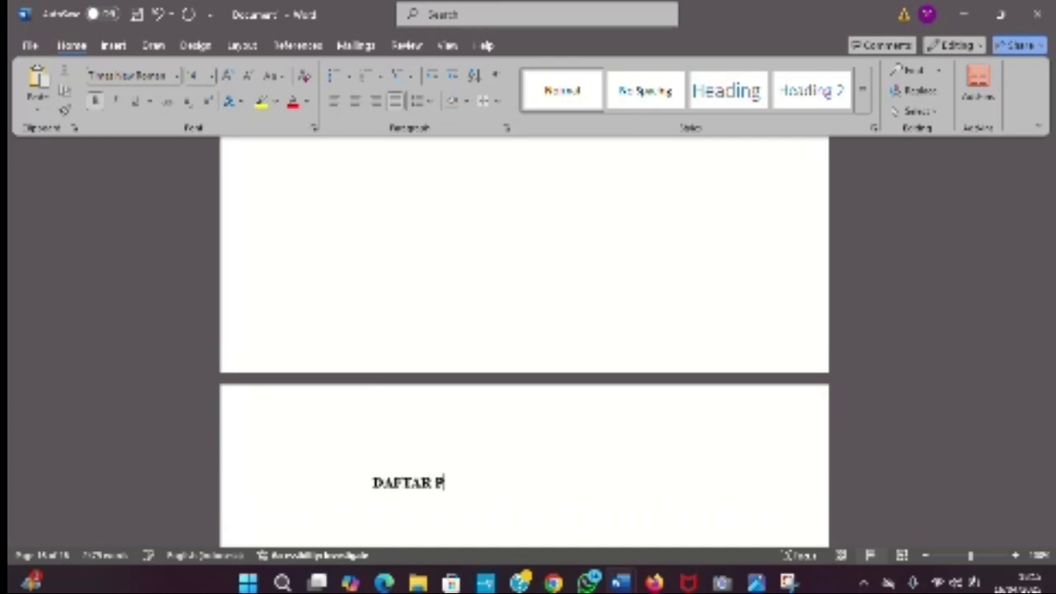
type("USTAKA")
Step: Centre the DAFTAR PUSTAKA heading and paste the copied reference list below it, starting from a left-aligned line
key("ctrl+e")
key("Return")
key("ctrl+l")
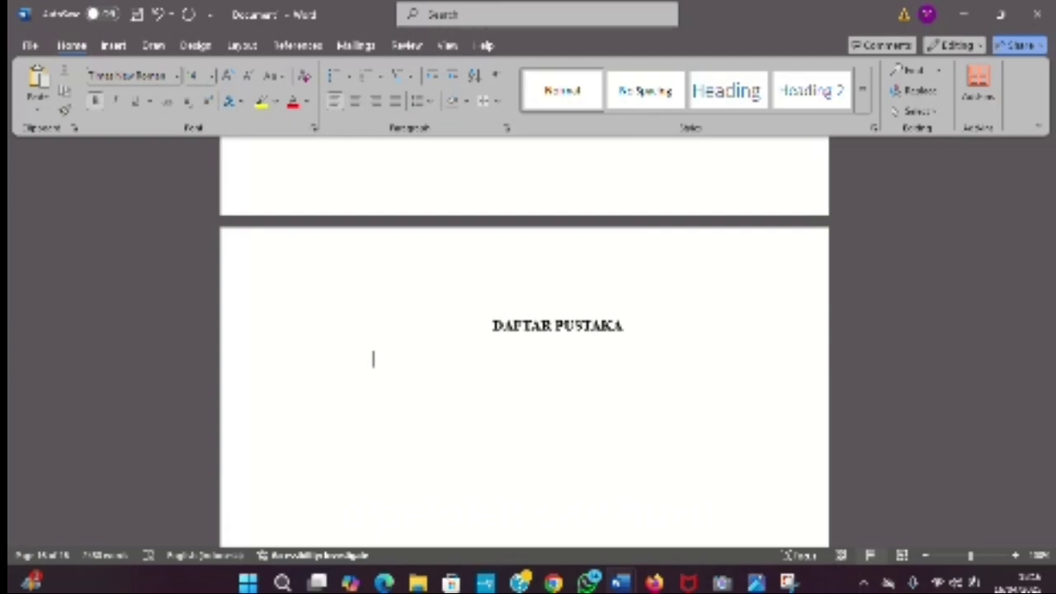
key("ctrl+v")
scroll(474, 340, "up", 5)
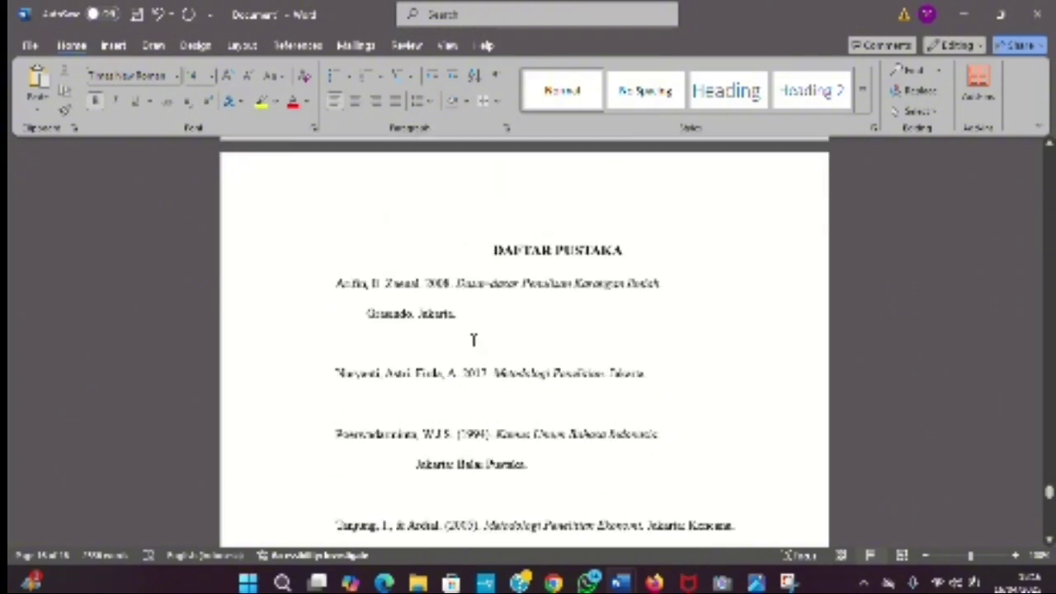
Step: Remove the blank lines between the reference entries in the DAFTAR PUSTAKA list
left_click(411, 356)
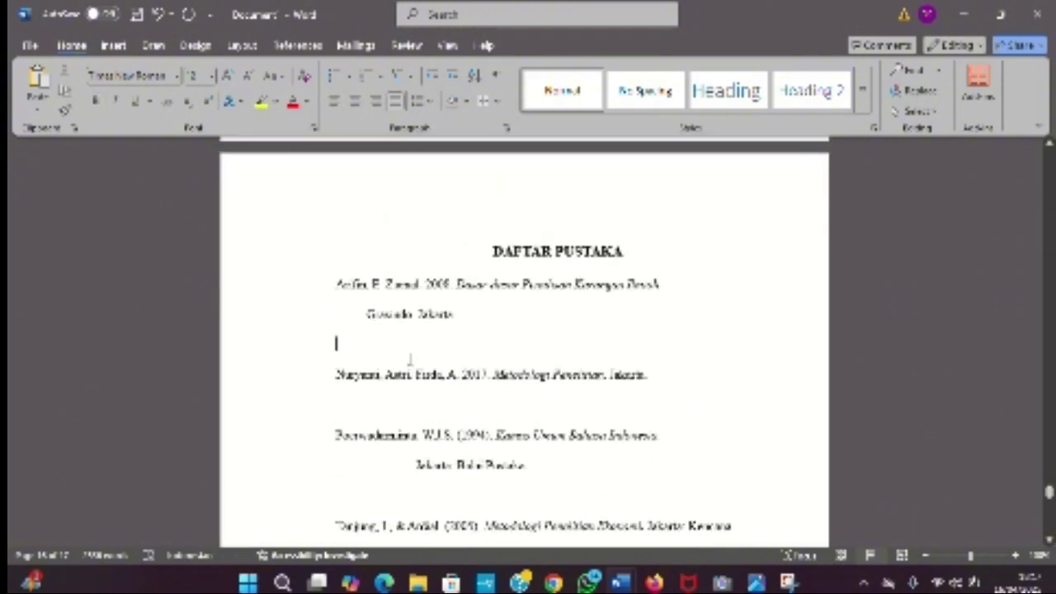
key("Delete")
left_click(396, 376)
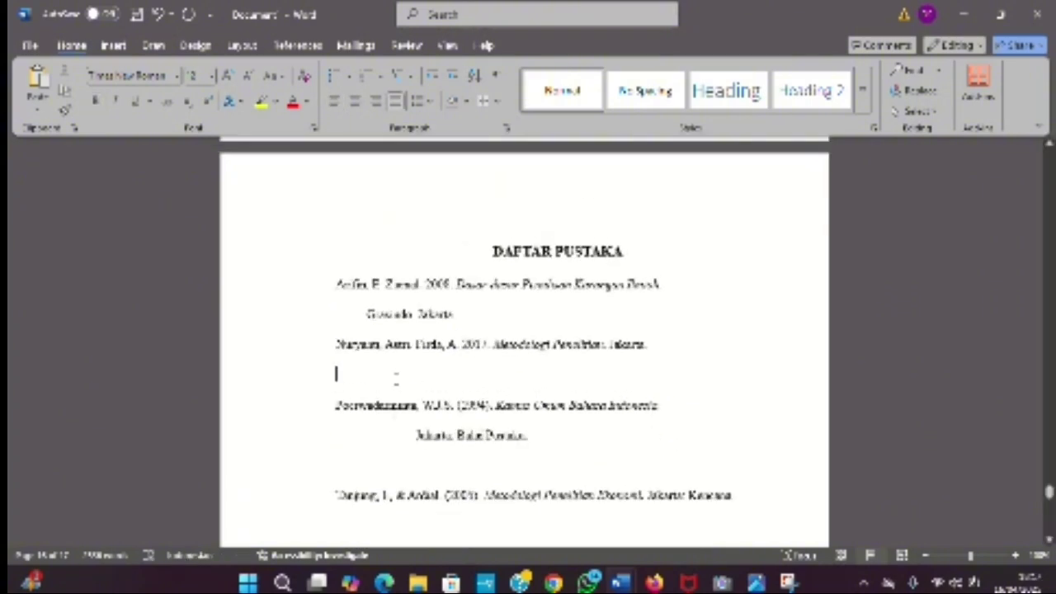
key("Delete")
left_click(374, 437)
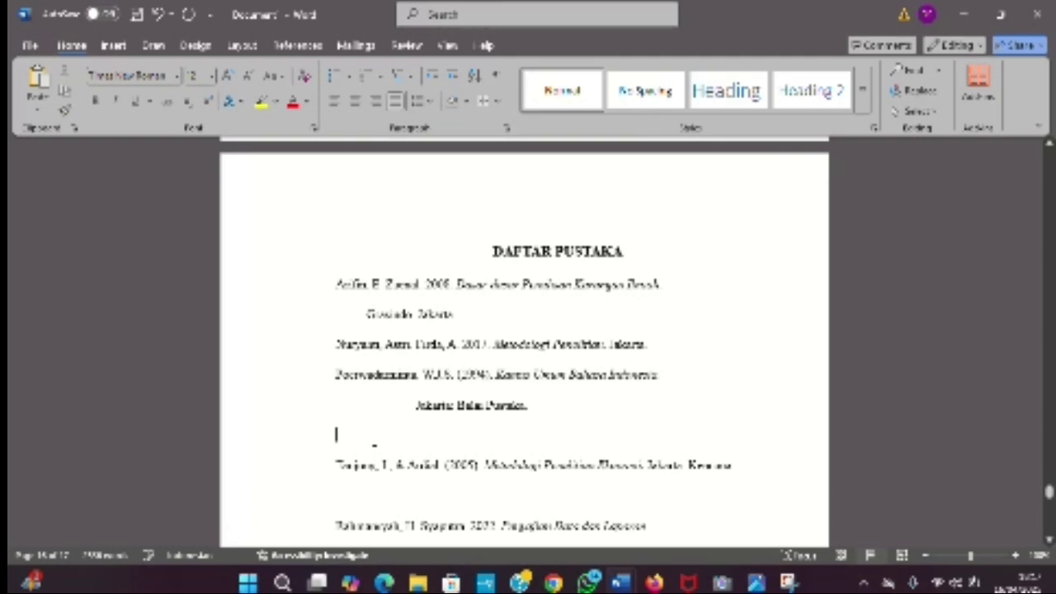
key("Delete")
scroll(360, 426, "down", 1)
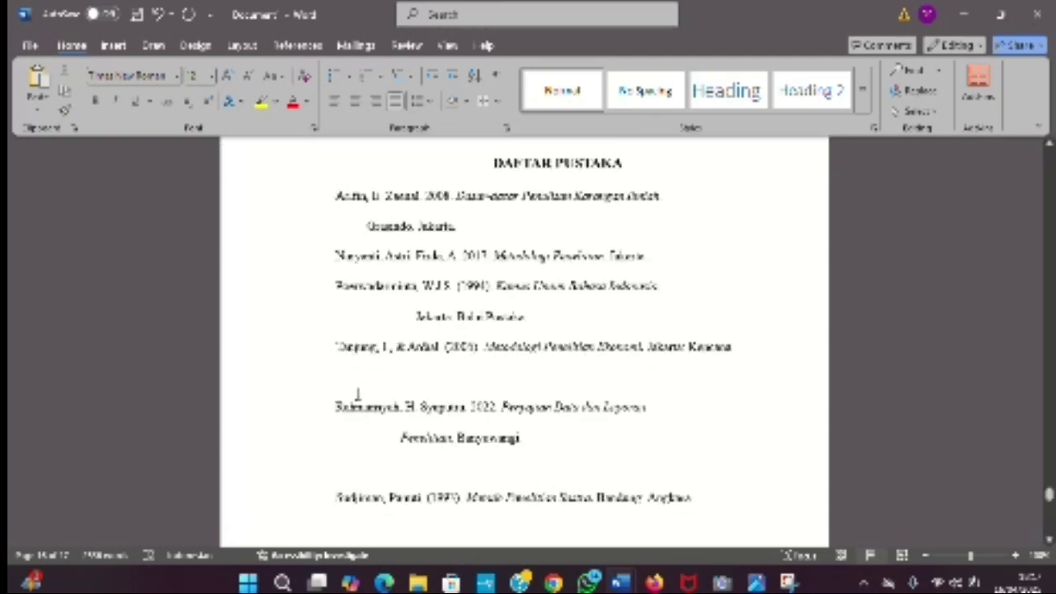
key("Delete")
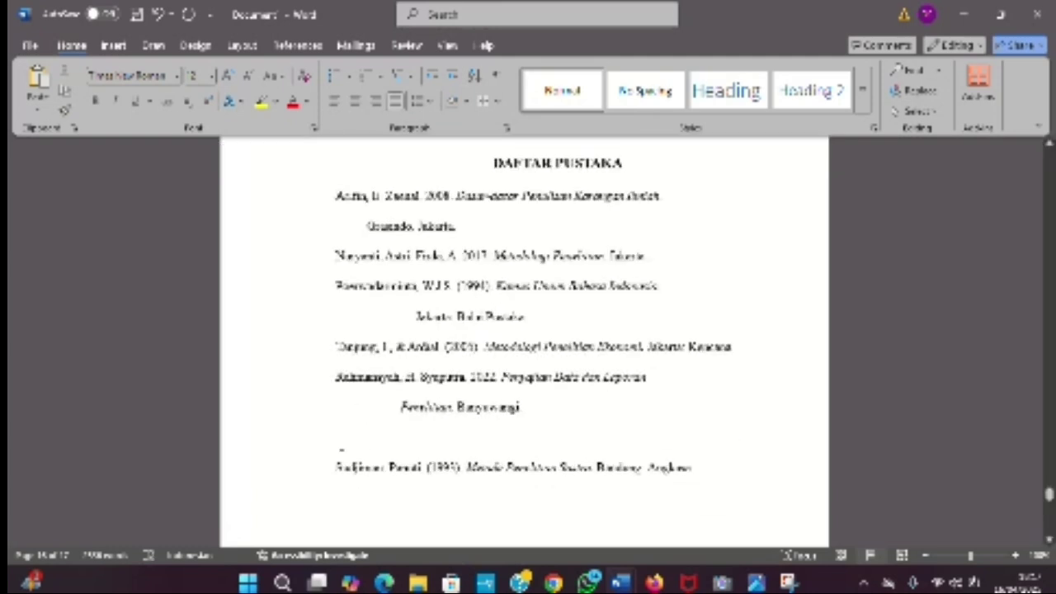
left_click(341, 444)
key("Delete")
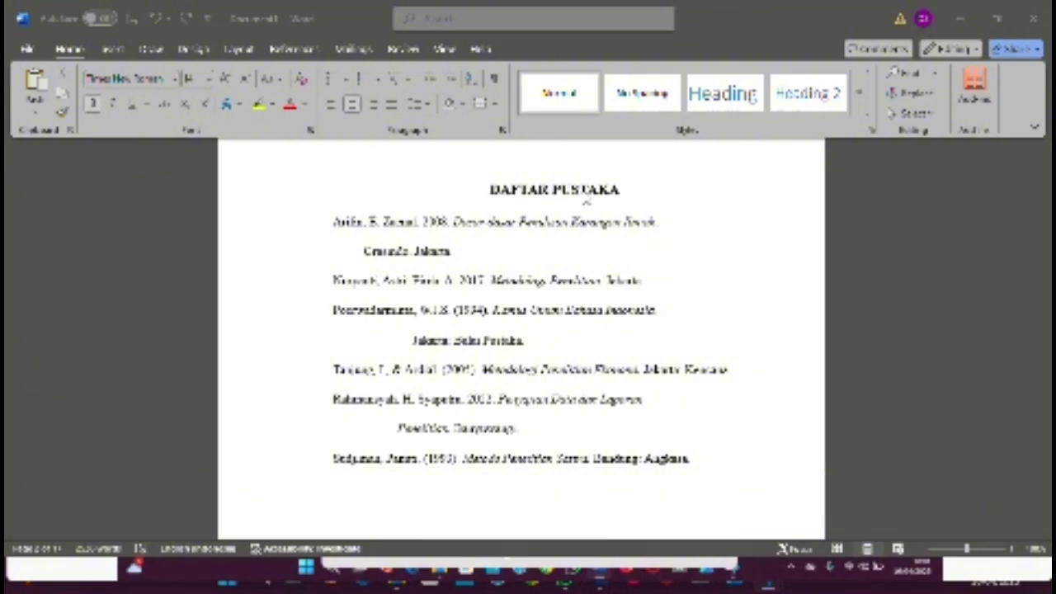
Step: Insert centred Plain Number 2 page numbers at the bottom of the pages, check the opening pages and return to the body text
scroll(586, 200, "up", 3)
scroll(586, 200, "up", 10)
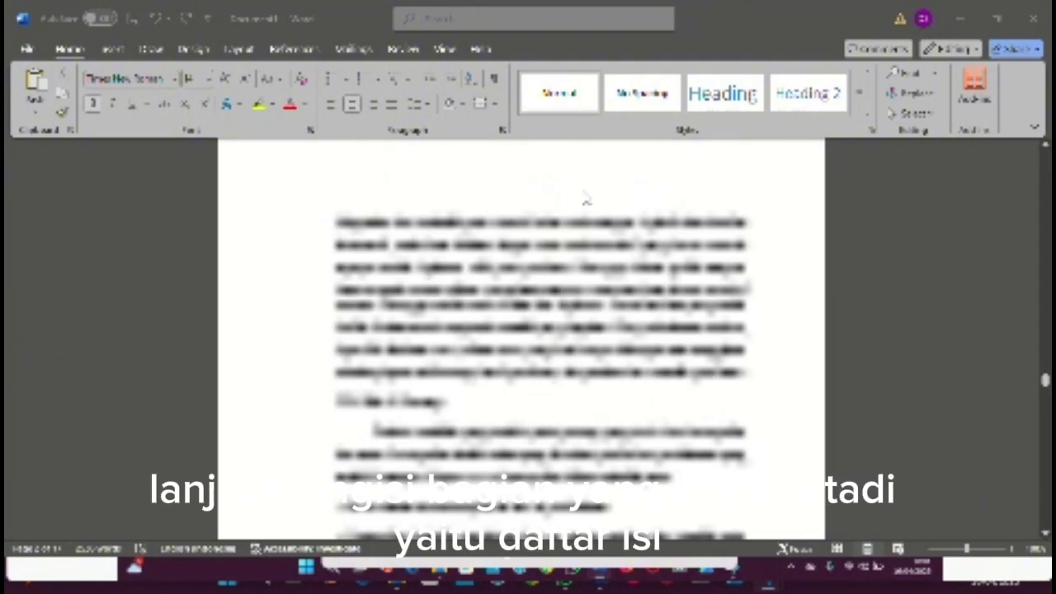
scroll(586, 200, "up", 15)
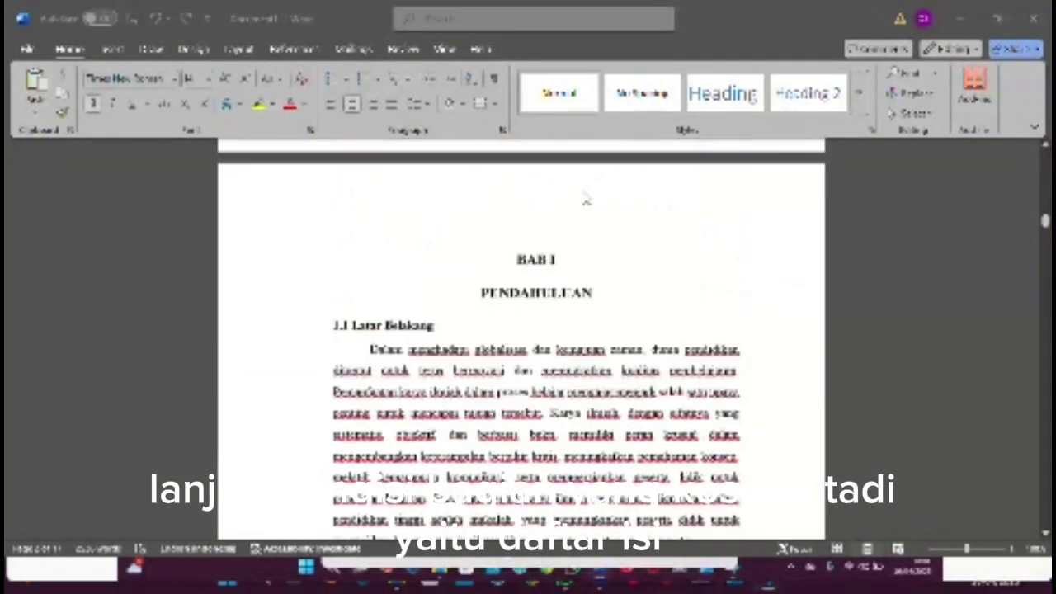
scroll(586, 201, "up", 6)
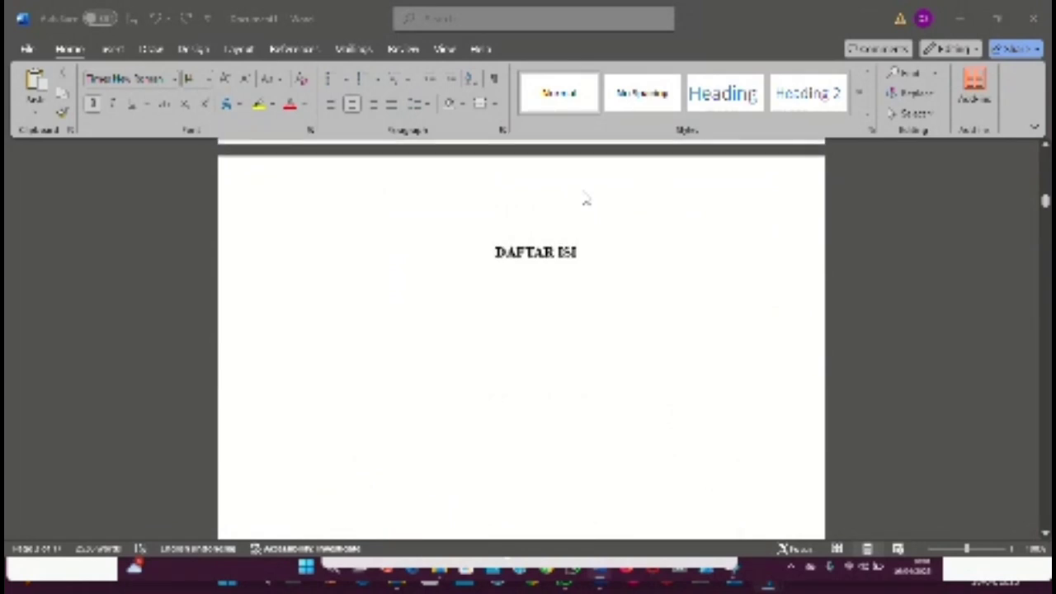
scroll(585, 200, "down", 1)
scroll(586, 201, "up", 5)
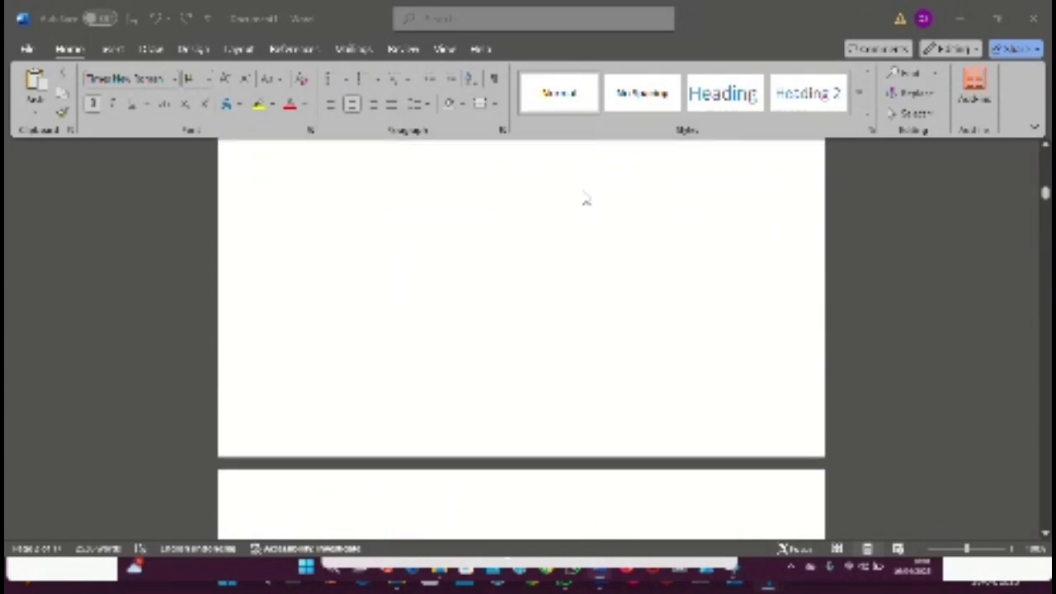
scroll(586, 201, "down", 3)
scroll(586, 201, "down", 6)
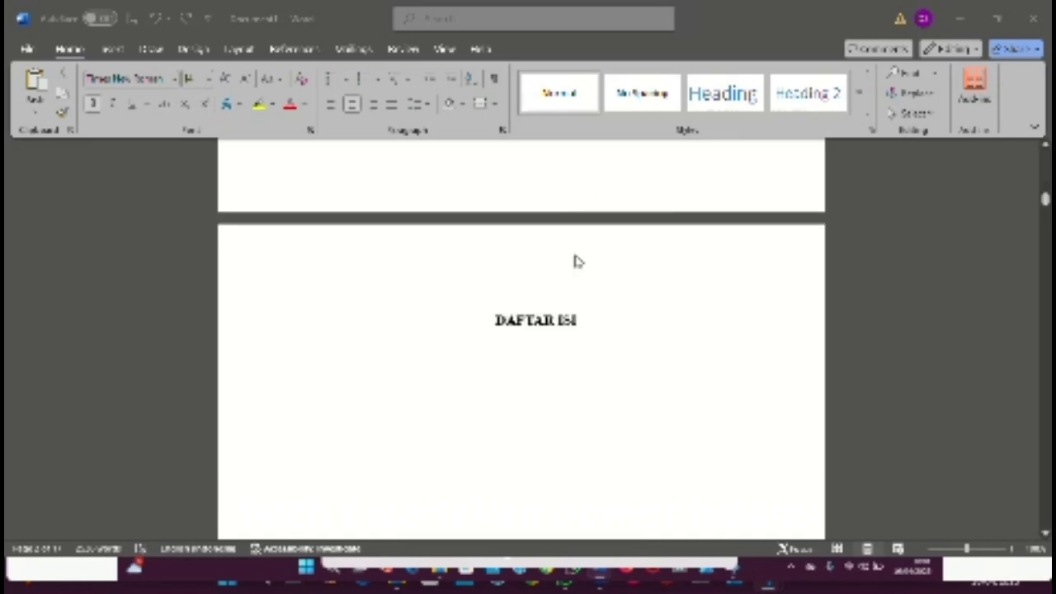
left_click(115, 49)
left_click(632, 111)
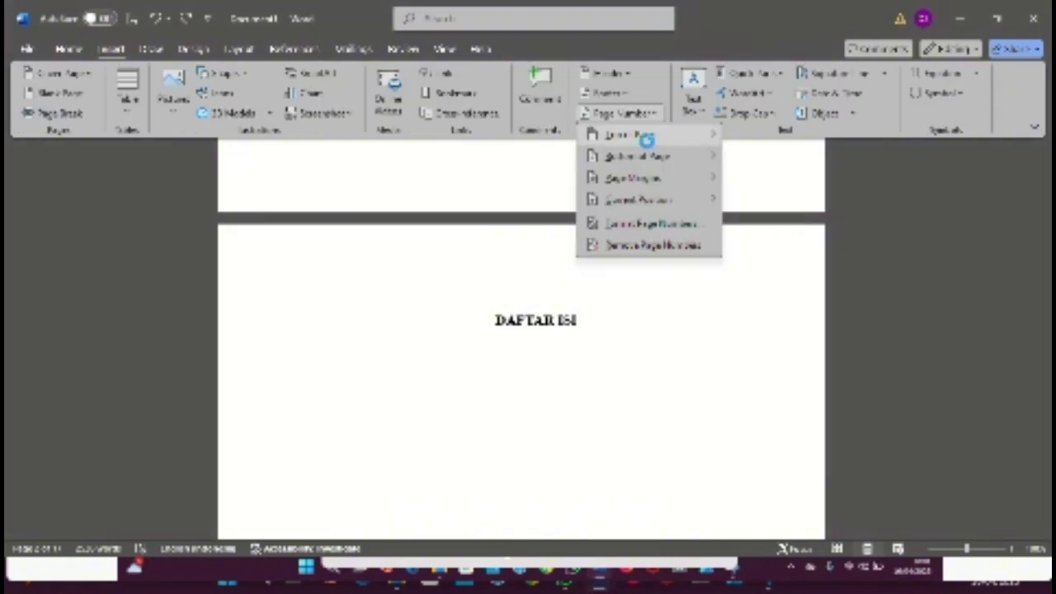
mouse_move(658, 162)
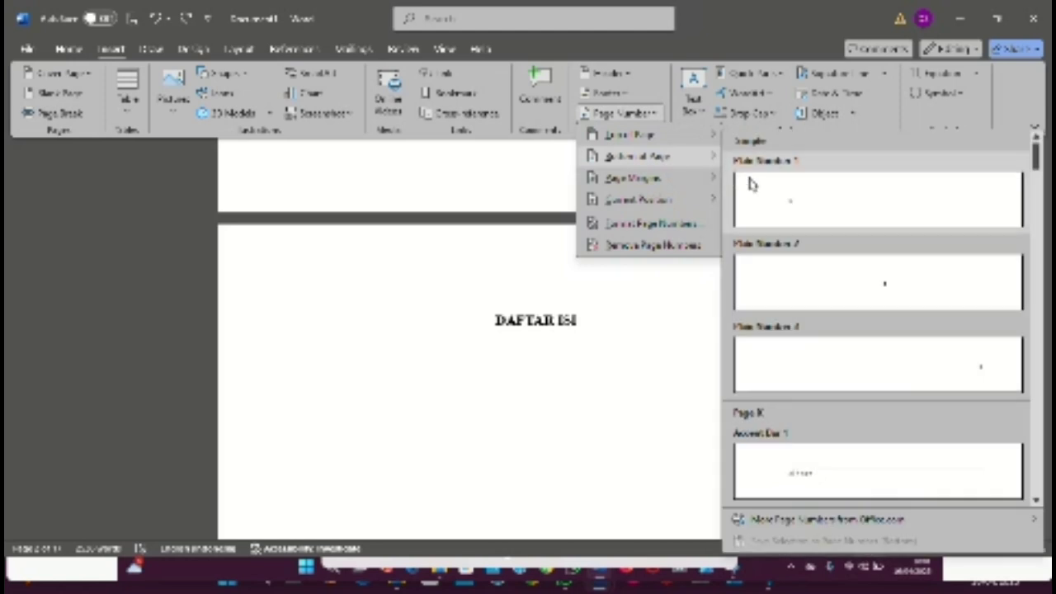
left_click(887, 282)
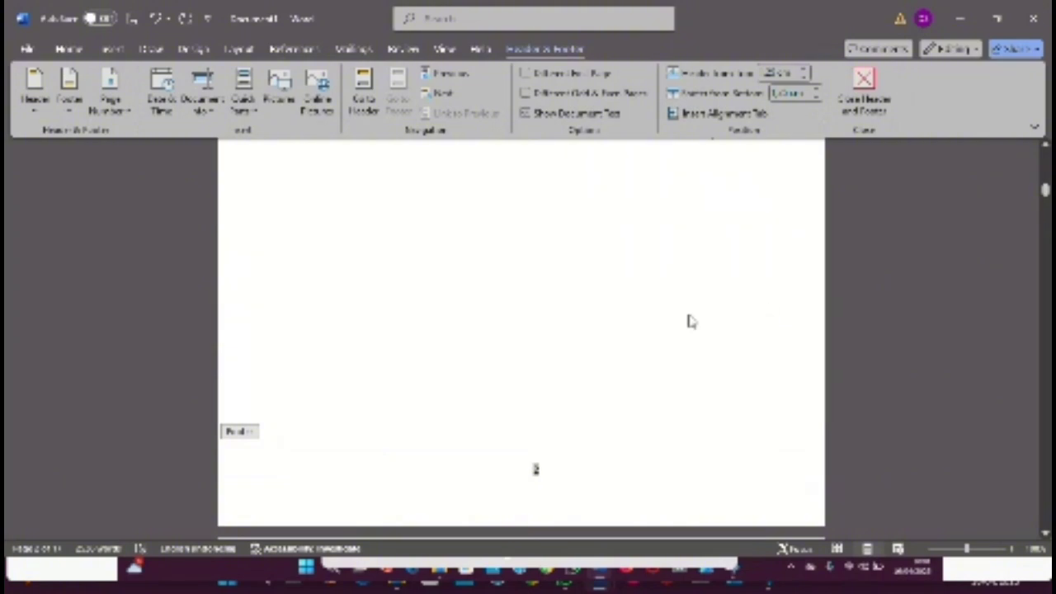
scroll(690, 319, "up", 10)
scroll(690, 320, "up", 5)
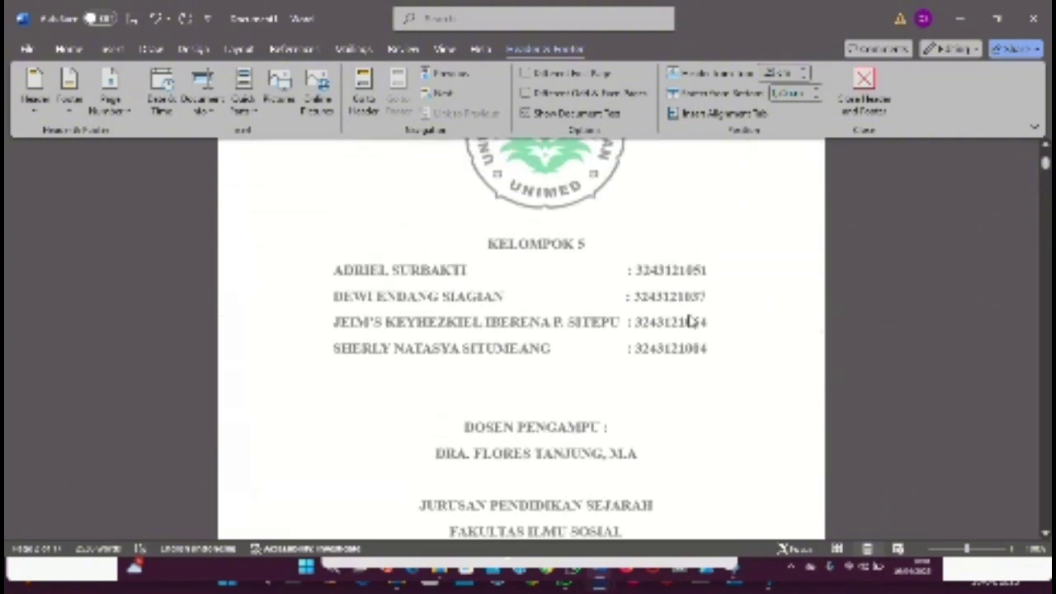
scroll(690, 320, "down", 10)
scroll(690, 320, "down", 10)
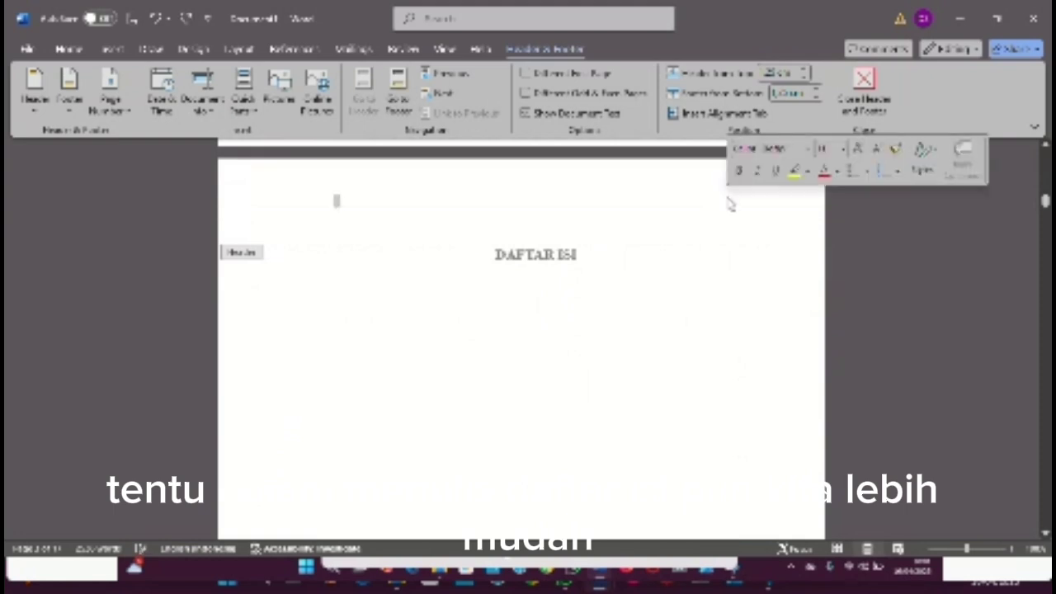
double_click(617, 330)
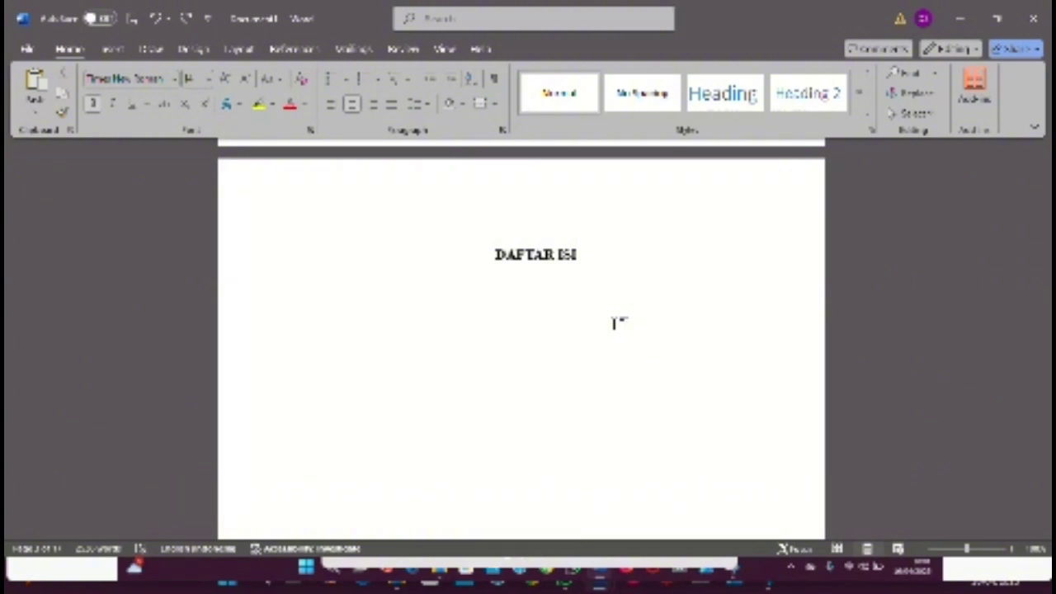
Step: Apply the Heading 1 style to the KATA PENGANTAR and DAFTAR ISI titles
scroll(619, 324, "up", 15)
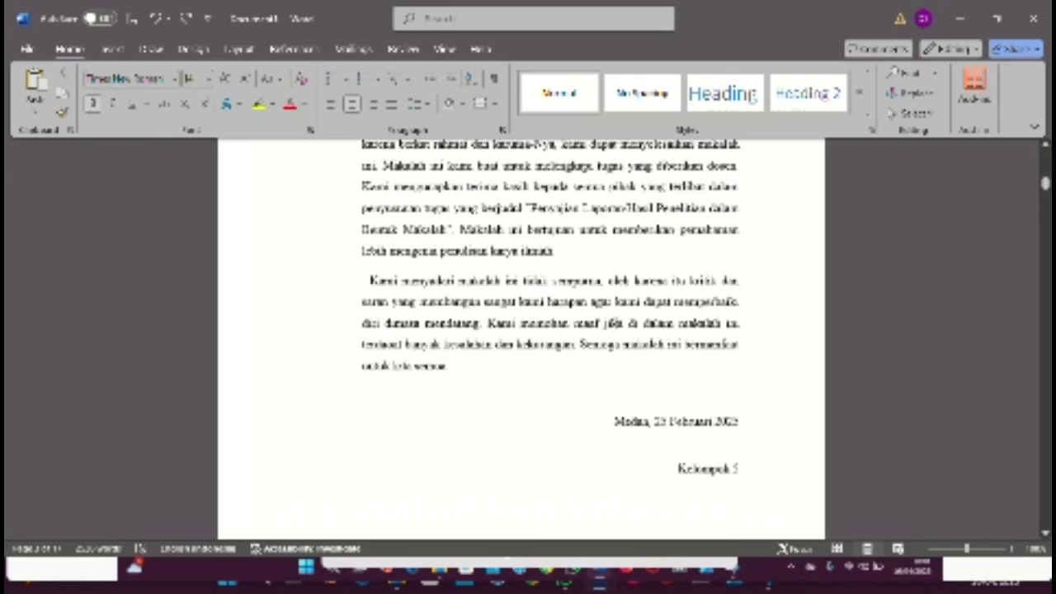
scroll(614, 329, "up", 3)
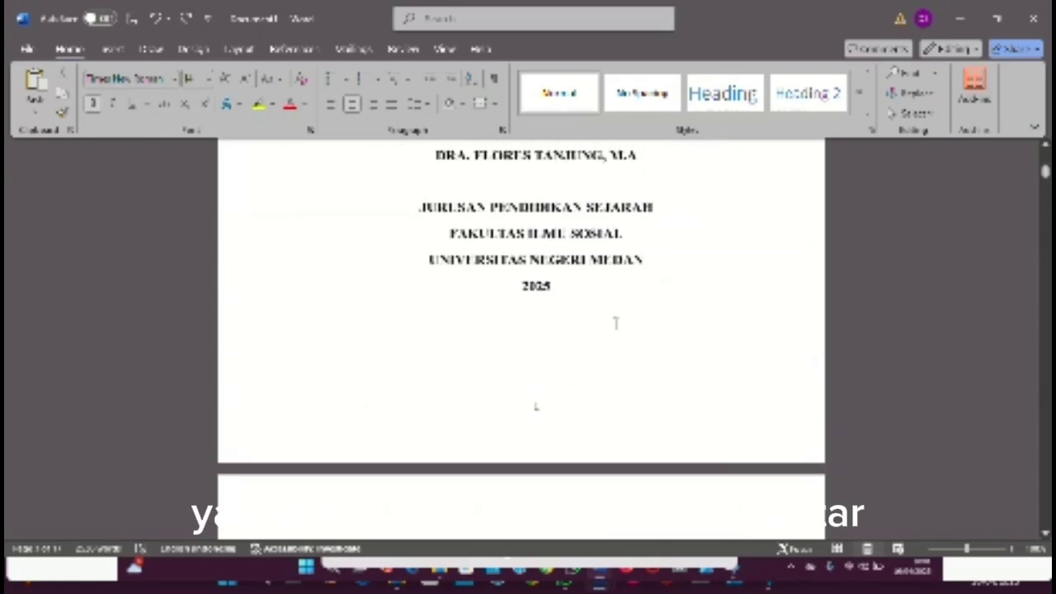
scroll(615, 322, "down", 5)
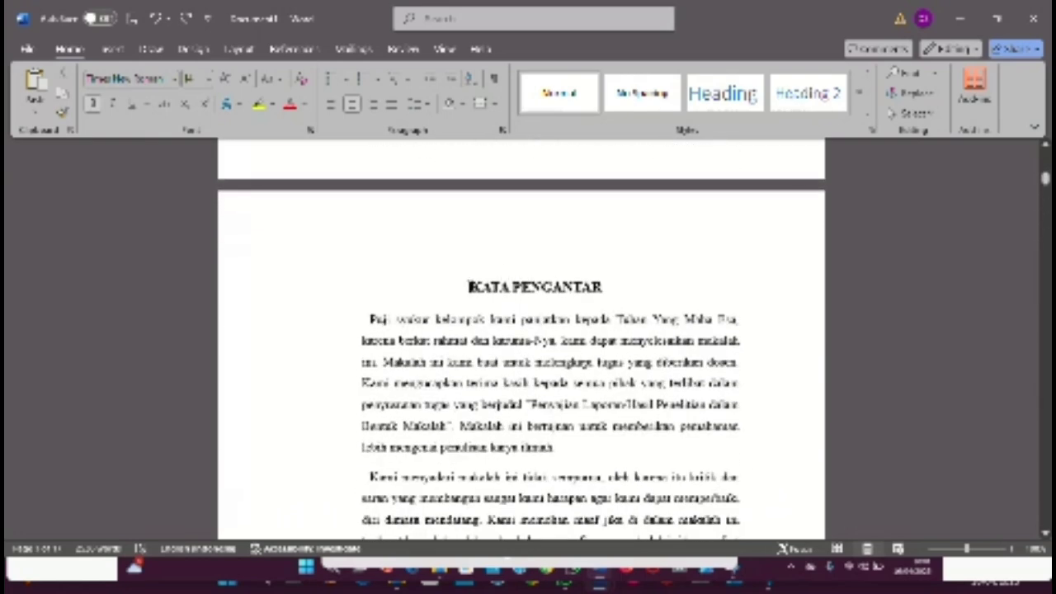
left_click_drag(469, 286, 609, 287)
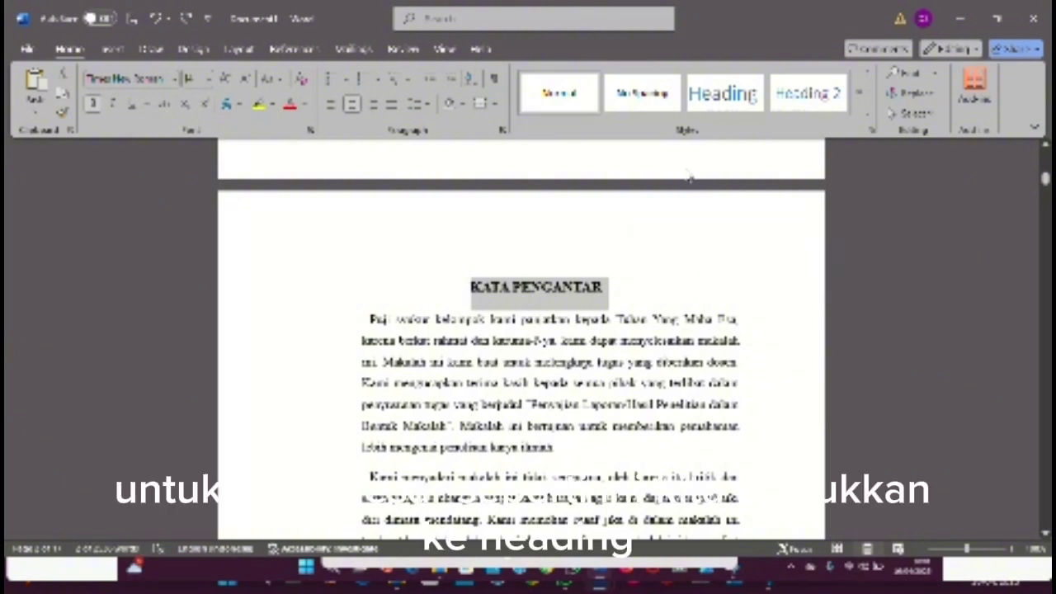
left_click(723, 93)
scroll(637, 218, "down", 5)
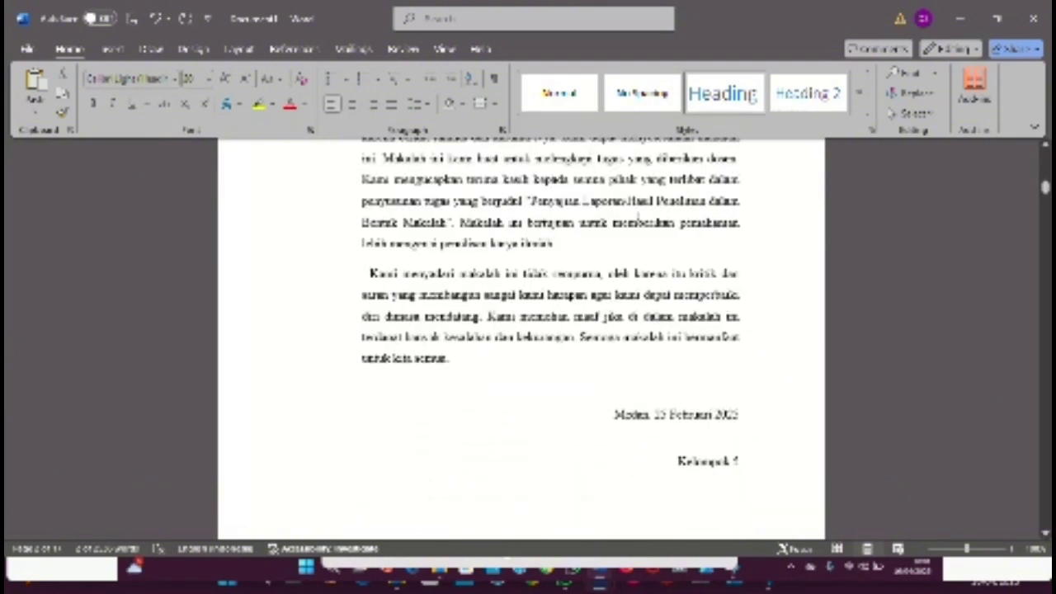
scroll(638, 218, "down", 8)
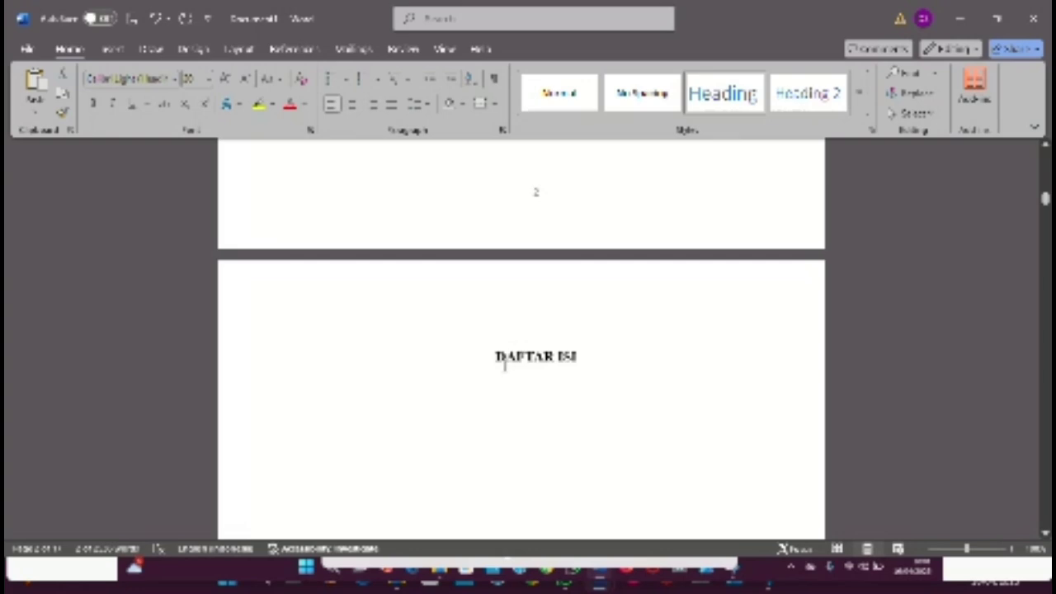
left_click_drag(496, 357, 577, 358)
left_click(740, 106)
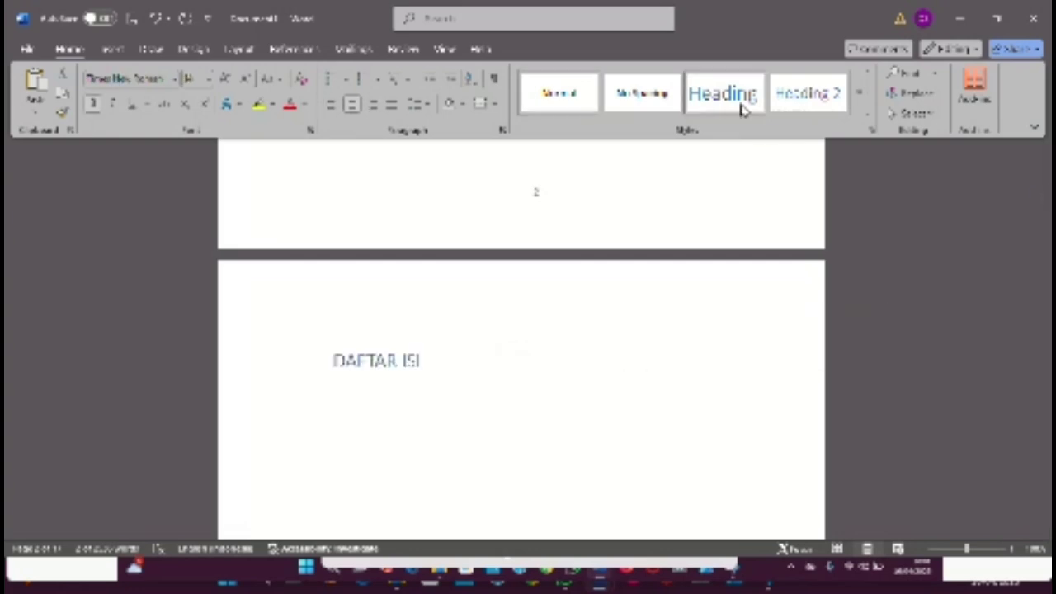
Step: Apply the Heading 1 style to the chapter title lines BAB I and PENDAHULUAN
scroll(613, 312, "down", 10)
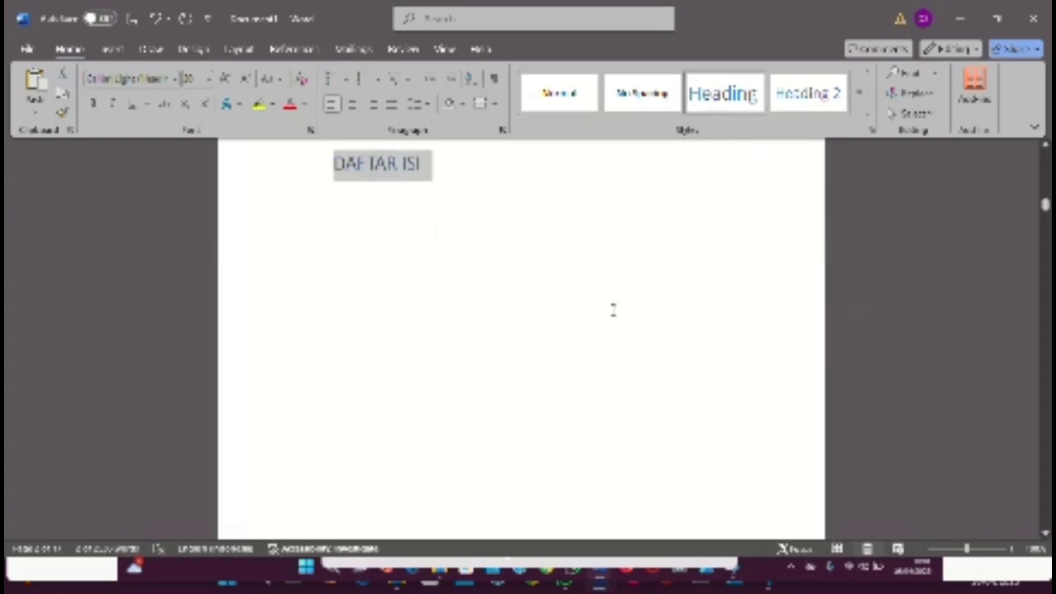
scroll(613, 312, "down", 3)
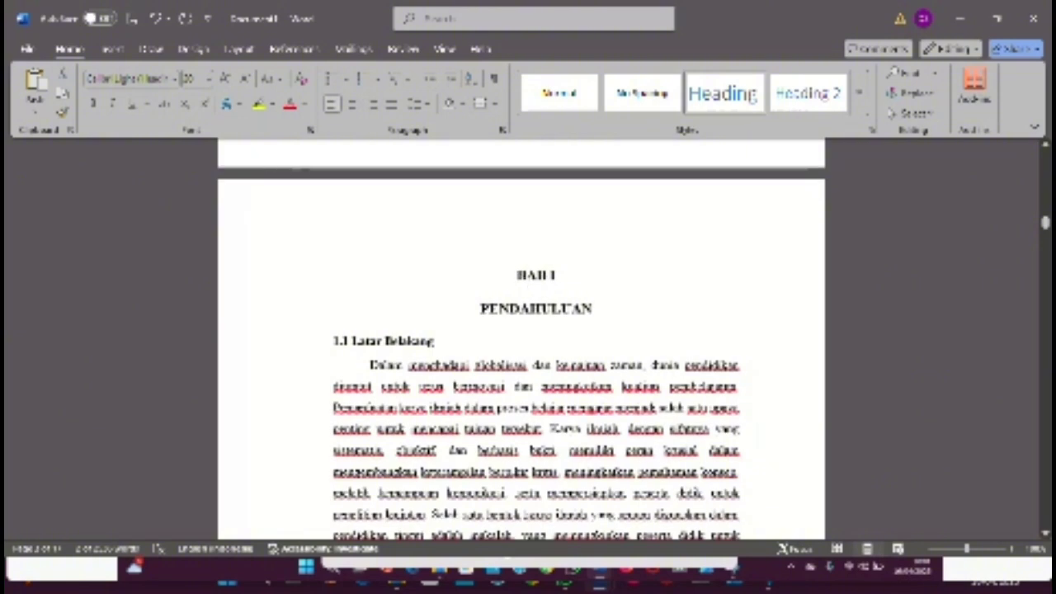
left_click_drag(516, 275, 611, 312)
left_click(723, 93)
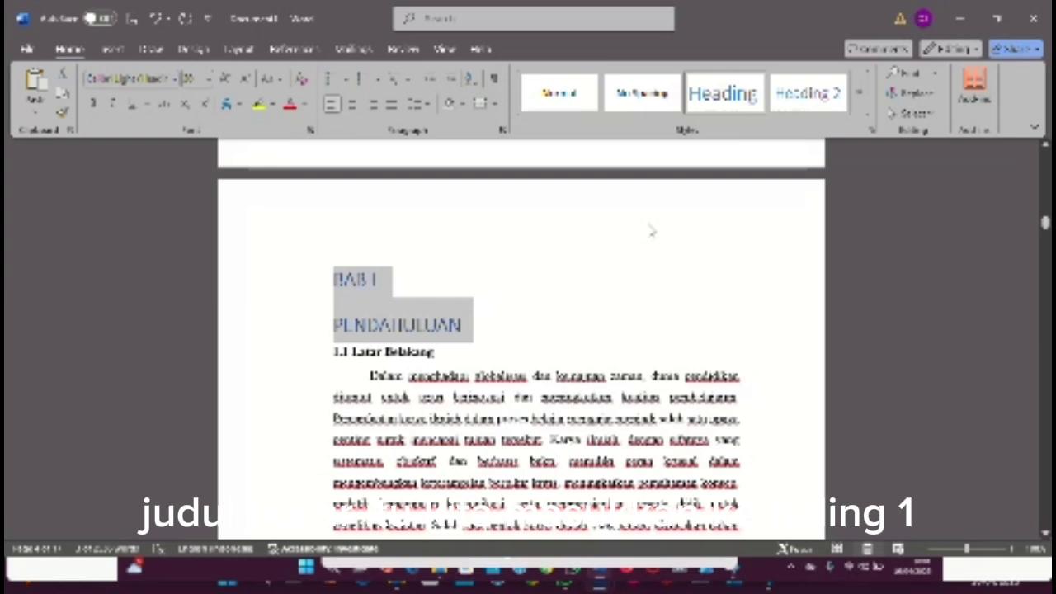
Step: Apply the Heading 2 style to the BAB I subheadings, starting with 1.1 Latar Belakang and continuing to Tujuan
scroll(520, 324, "down", 3)
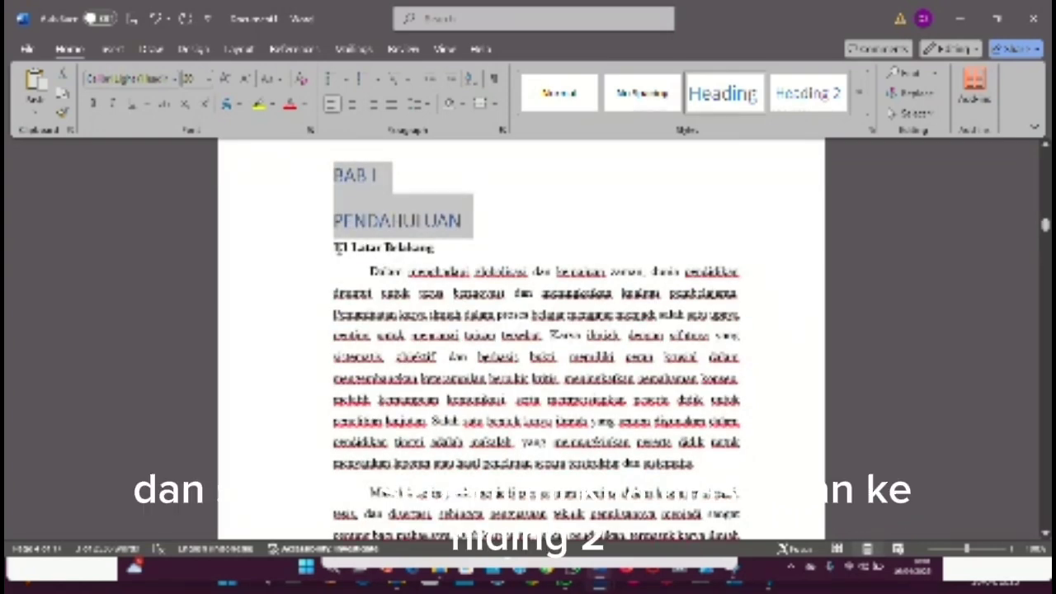
left_click_drag(337, 247, 474, 248)
left_click(807, 94)
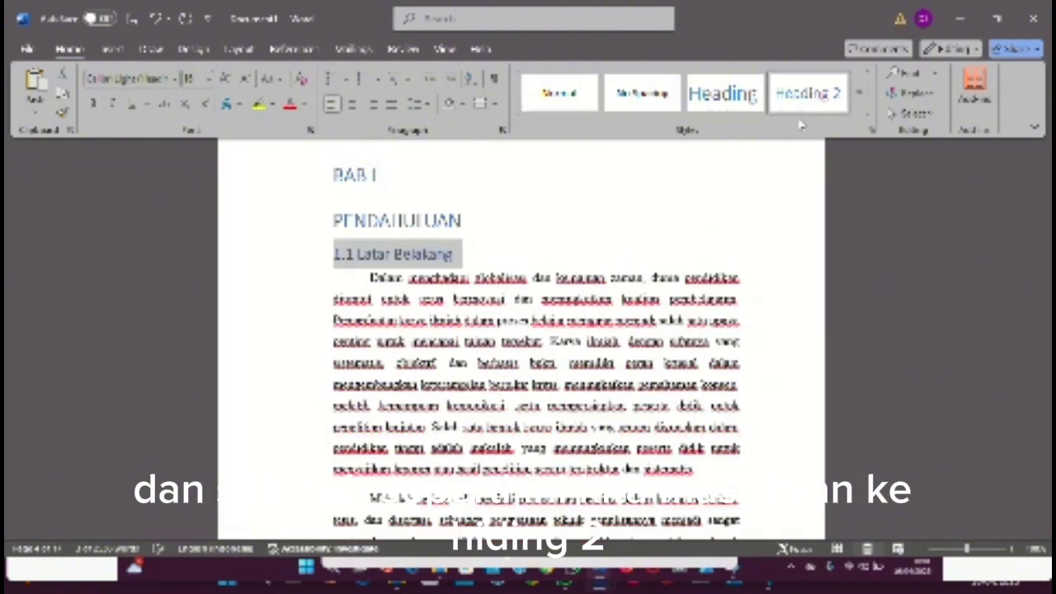
scroll(520, 330, "down", 5)
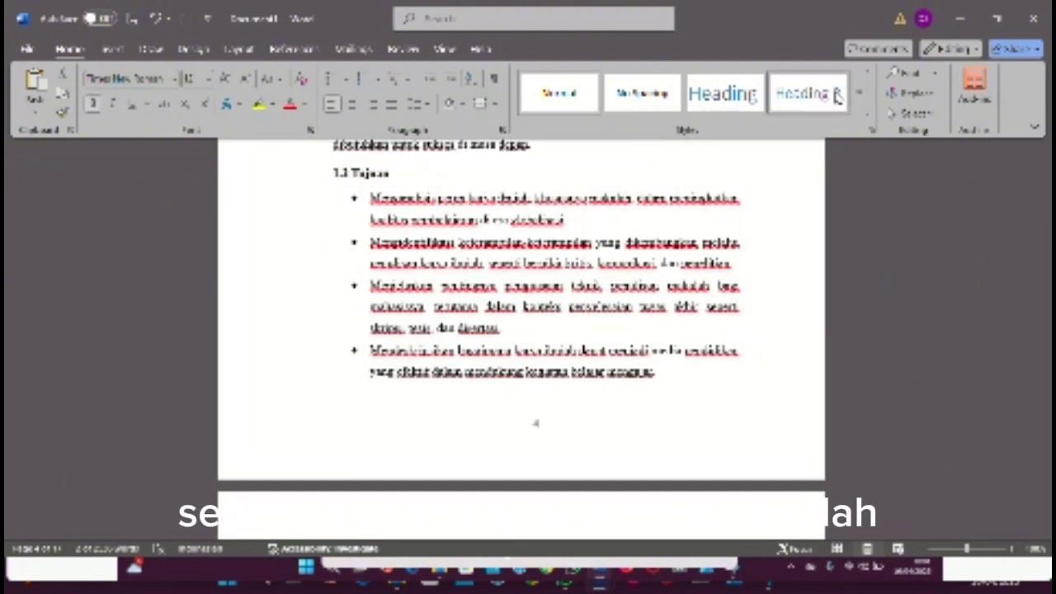
Step: Apply the Heading 1 style to the chapter title lines BAB II and ISI
scroll(702, 207, "down", 7)
left_click_drag(516, 319, 547, 373)
left_click(721, 96)
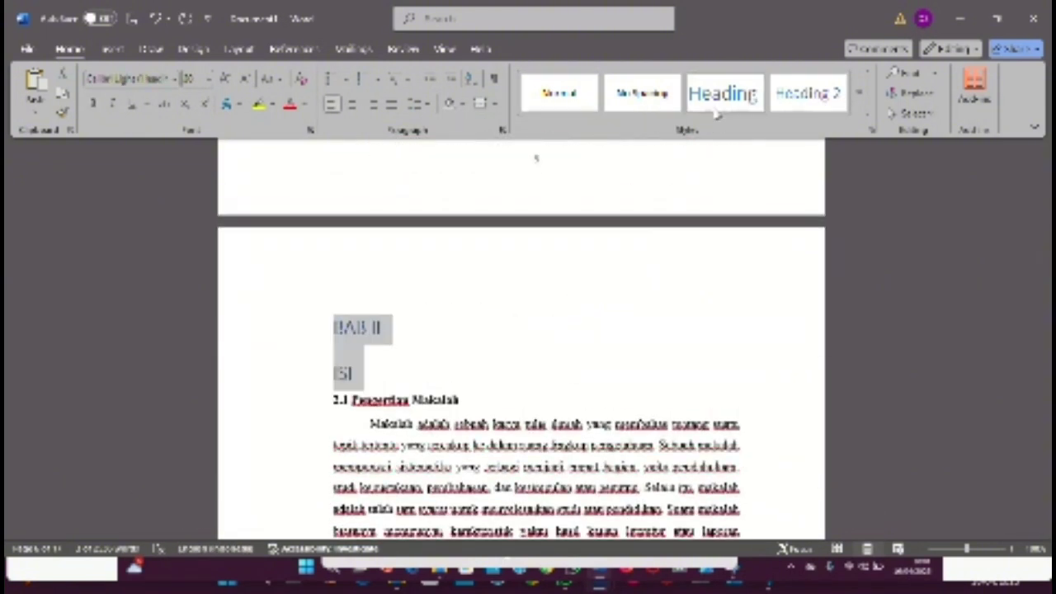
Step: Apply the Heading 2 style to the subheadings 2.1 Pengertian Makalah, 2.2 Jenis-Jenis Makalah and 2.3 Struktur Penulisan Makalah
scroll(520, 330, "down", 2)
left_click_drag(333, 244, 462, 244)
left_click(807, 95)
scroll(519, 330, "down", 4)
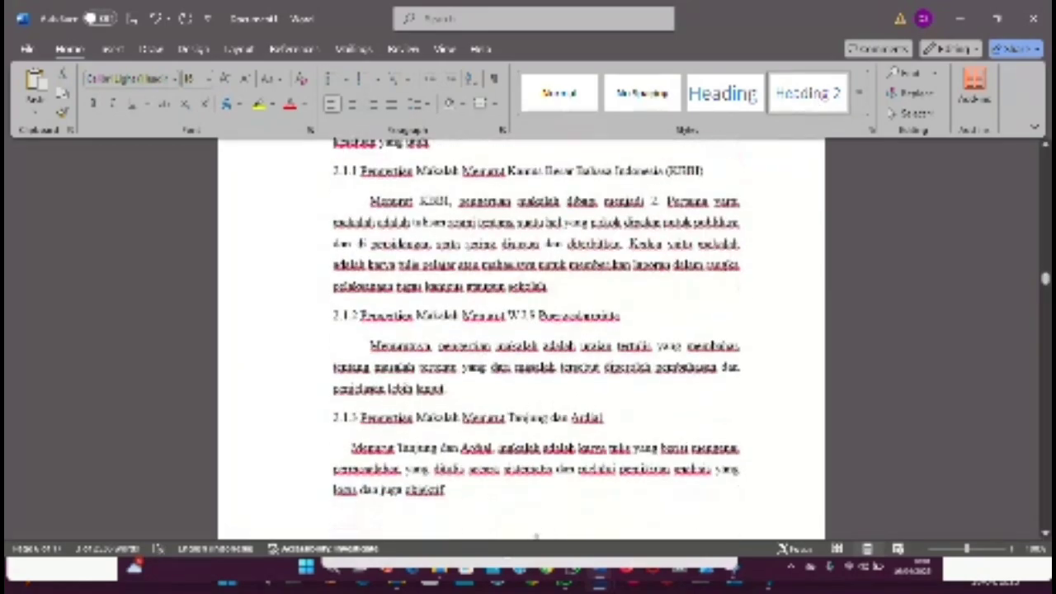
scroll(538, 535, "down", 3)
triple_click(445, 354)
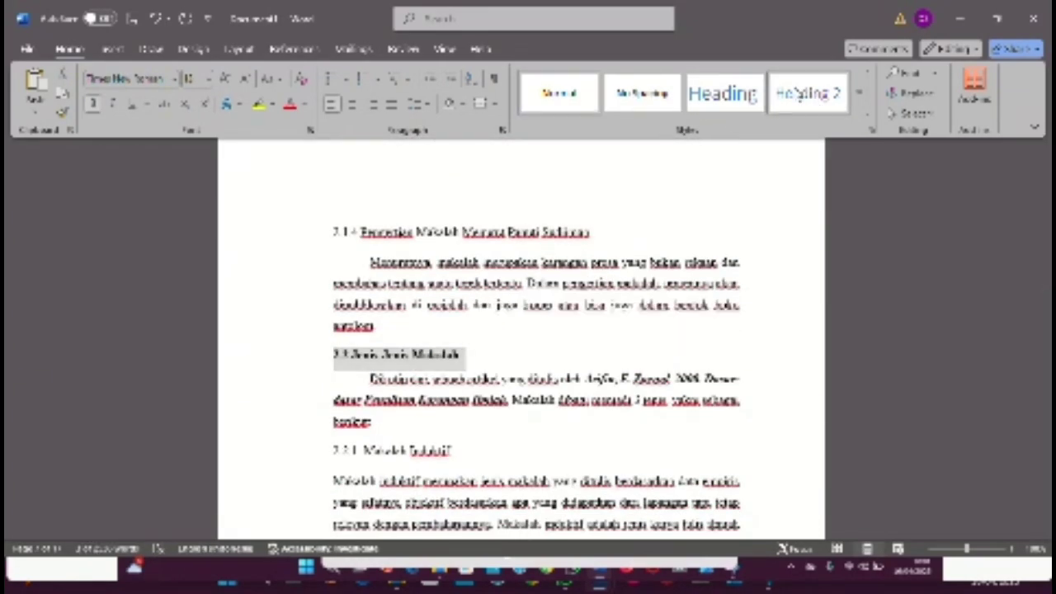
left_click(800, 94)
scroll(651, 264, "down", 10)
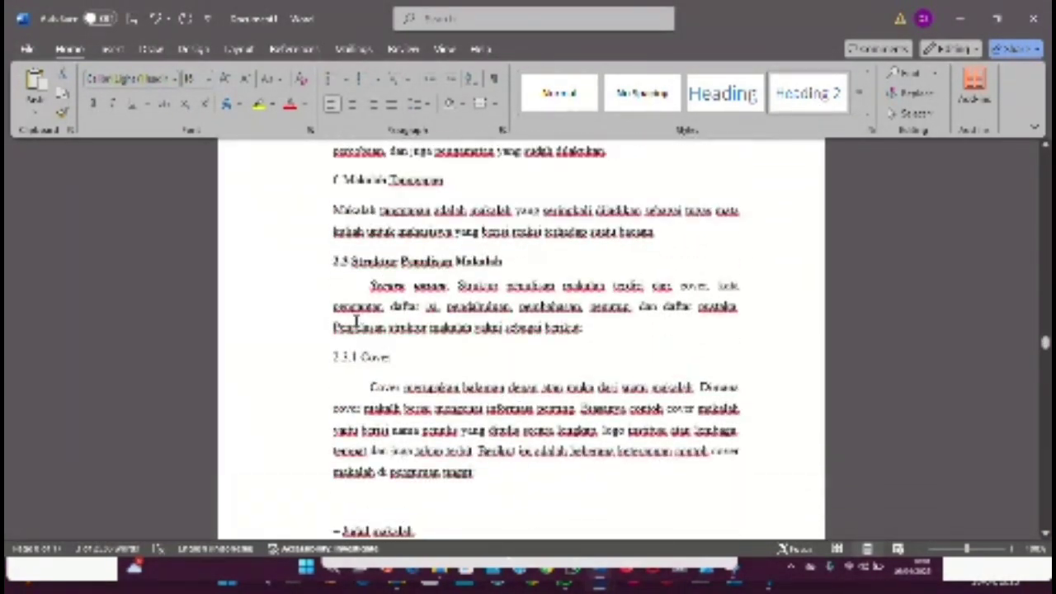
scroll(683, 257, "down", 12)
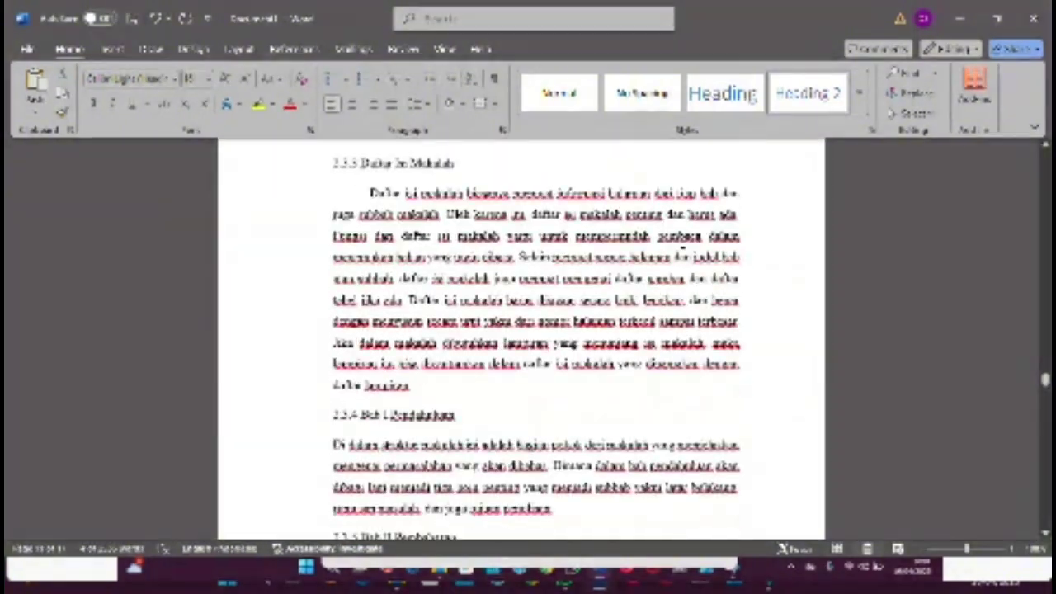
Step: Apply the Heading 2 style to 2.4 Cara Membuat Makalah and the Heading 1 style to the chapter titles BAB III and PENUTUP
scroll(681, 252, "down", 10)
triple_click(471, 225)
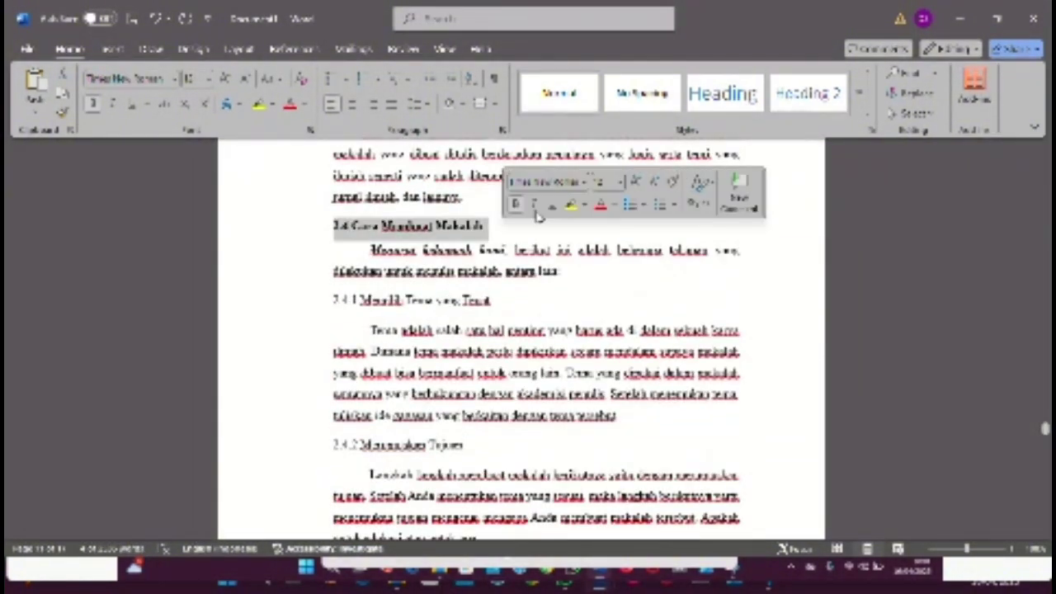
scroll(660, 238, "down", 12)
left_click(526, 223)
left_click(796, 99)
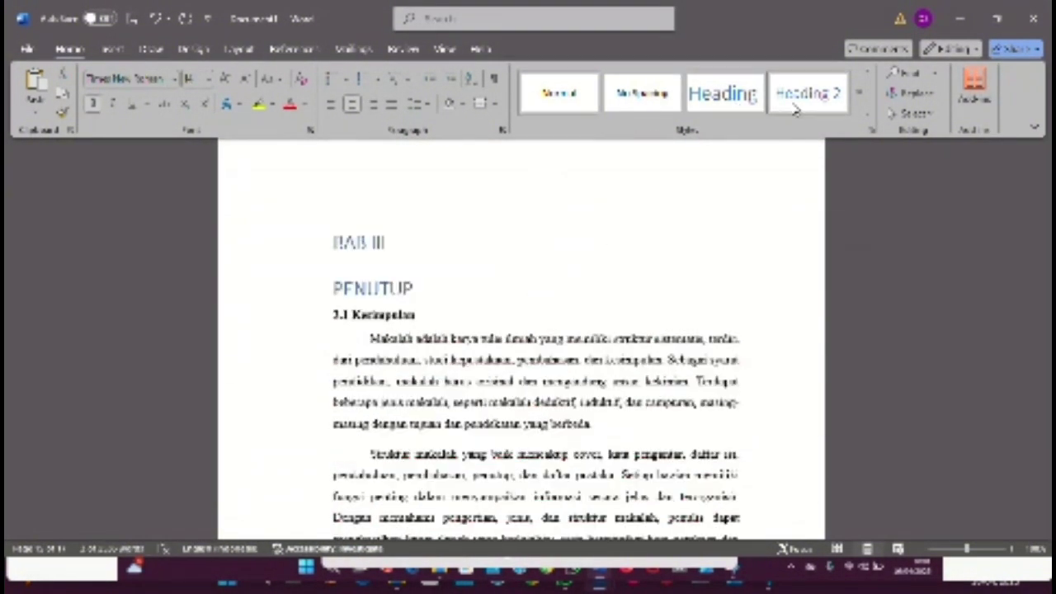
left_click(723, 95)
Step: Apply the Heading 2 style to the BAB III subheadings 3.1 Kesimpulan and 3.2 Saran
scroll(494, 259, "down", 3)
triple_click(372, 208)
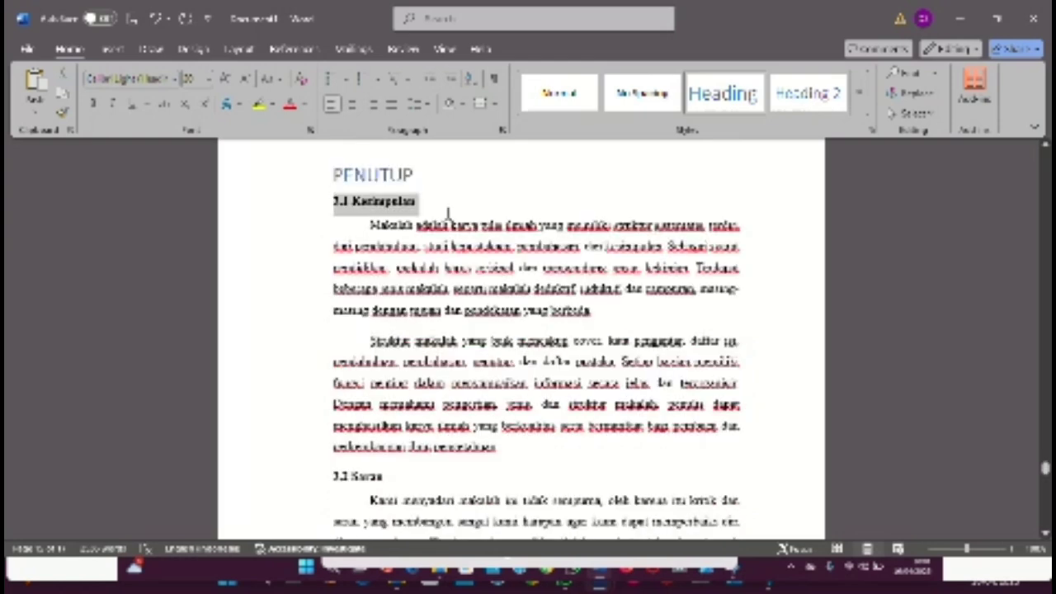
scroll(407, 231, "down", 6)
triple_click(363, 216)
Step: Apply the Heading 1 style to the DAFTAR PUSTAKA title
scroll(625, 264, "down", 10)
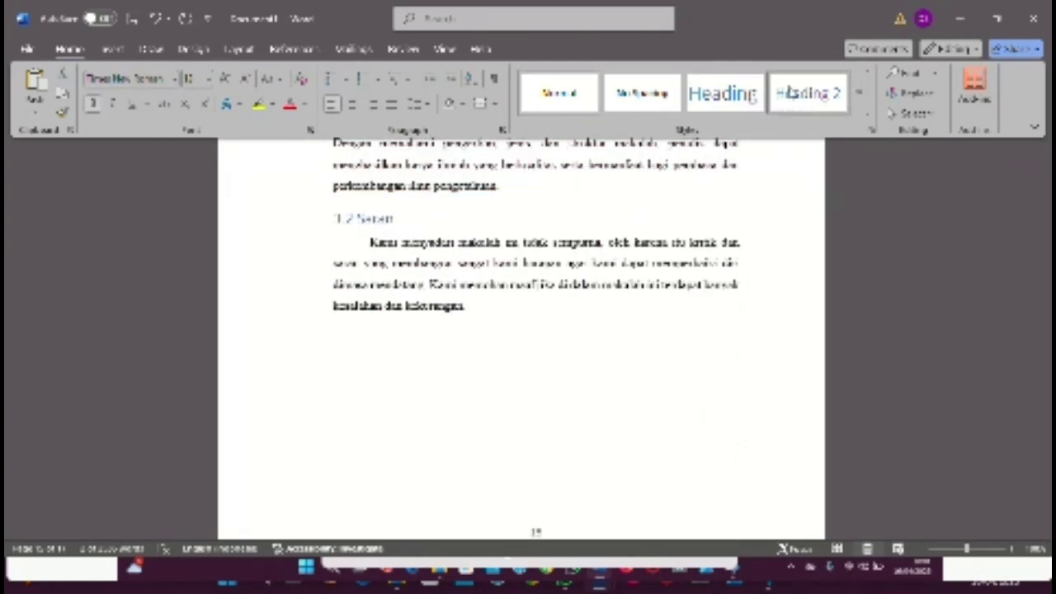
left_click_drag(487, 318, 624, 322)
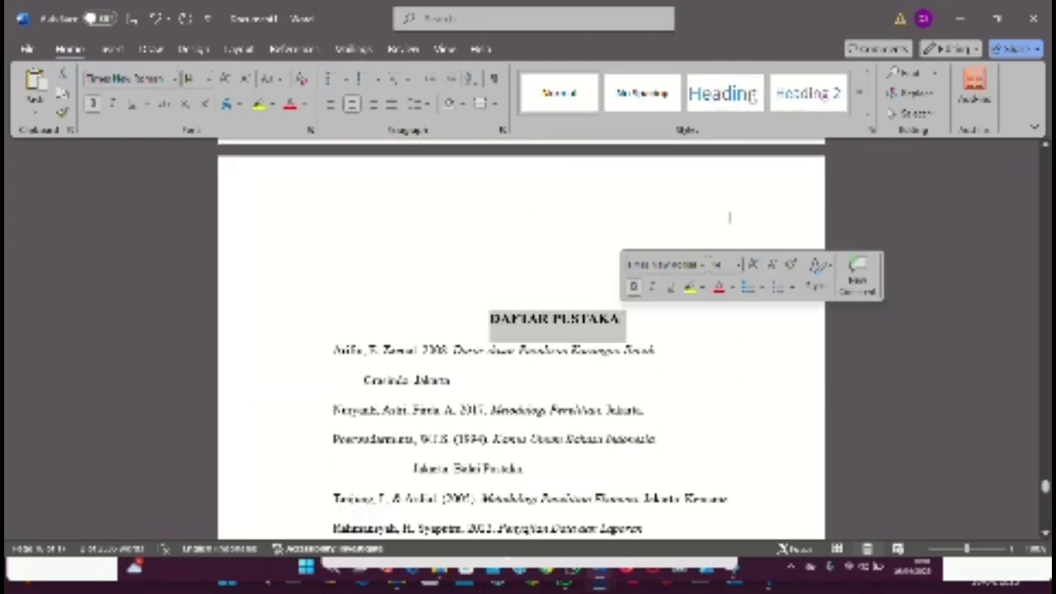
key("ctrl+alt+1")
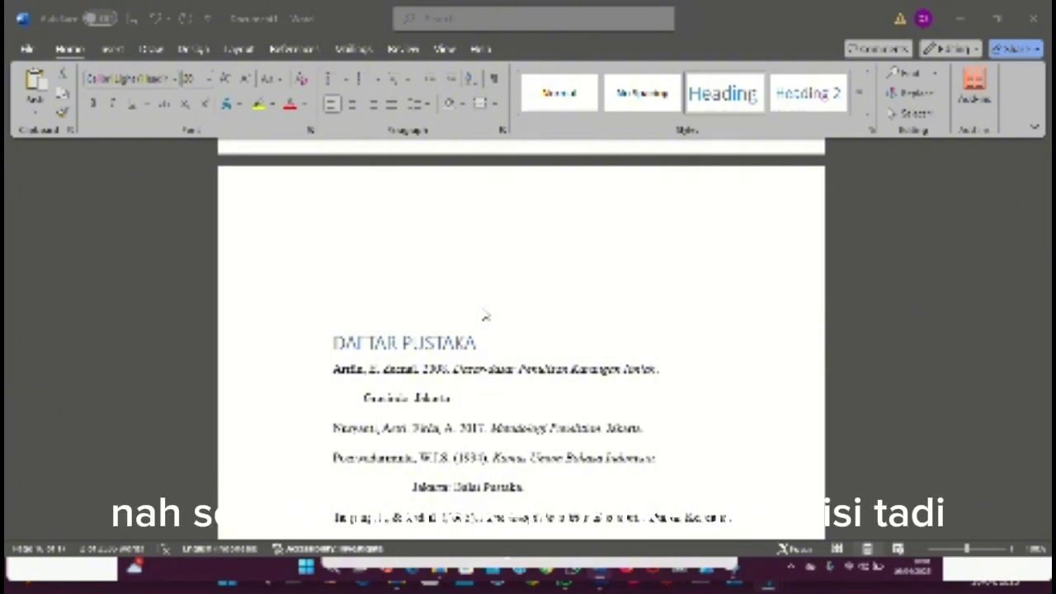
Step: Insert a table of contents in the Automatic Table 1 layout below the DAFTAR ISI heading
scroll(485, 317, "up", 15)
scroll(485, 316, "up", 15)
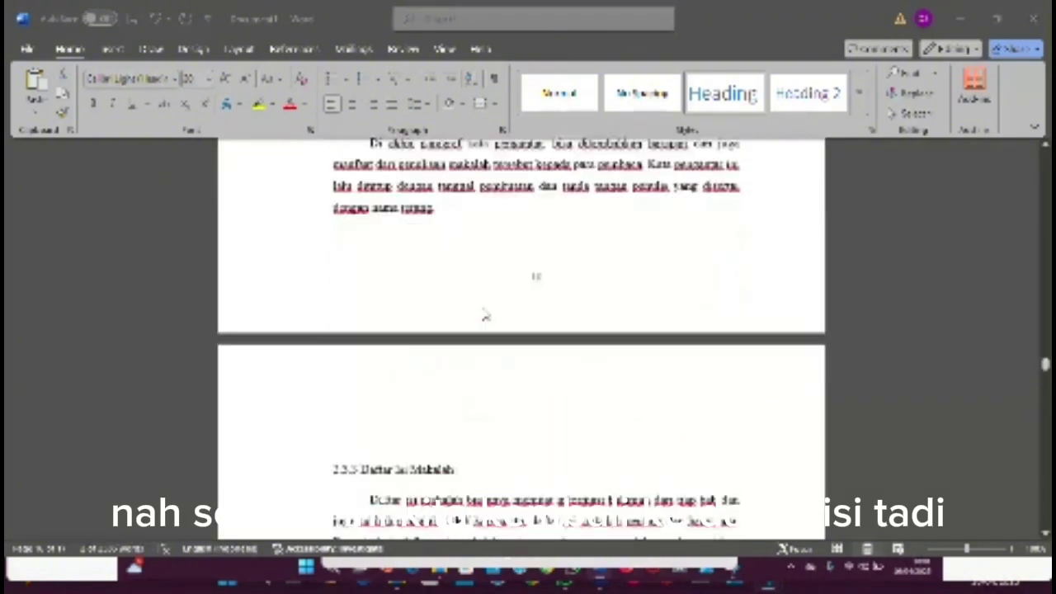
scroll(485, 316, "up", 15)
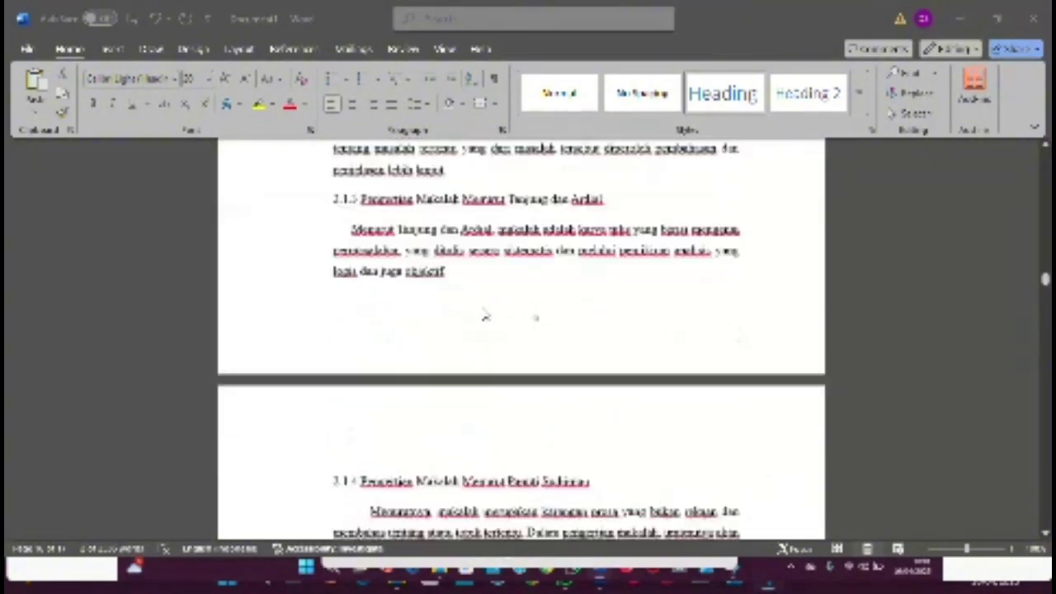
scroll(485, 316, "up", 15)
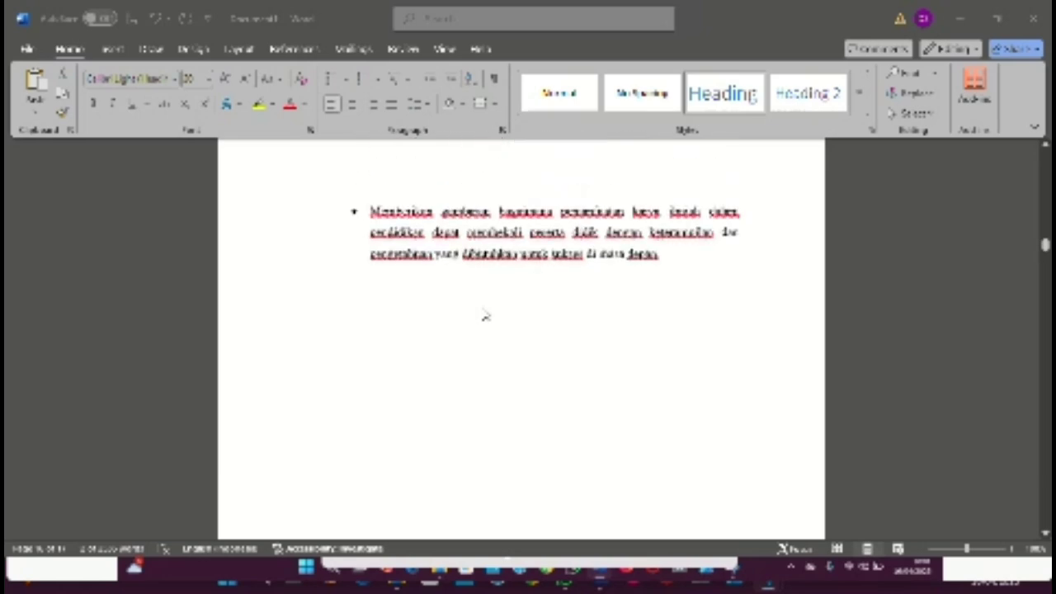
scroll(486, 316, "up", 5)
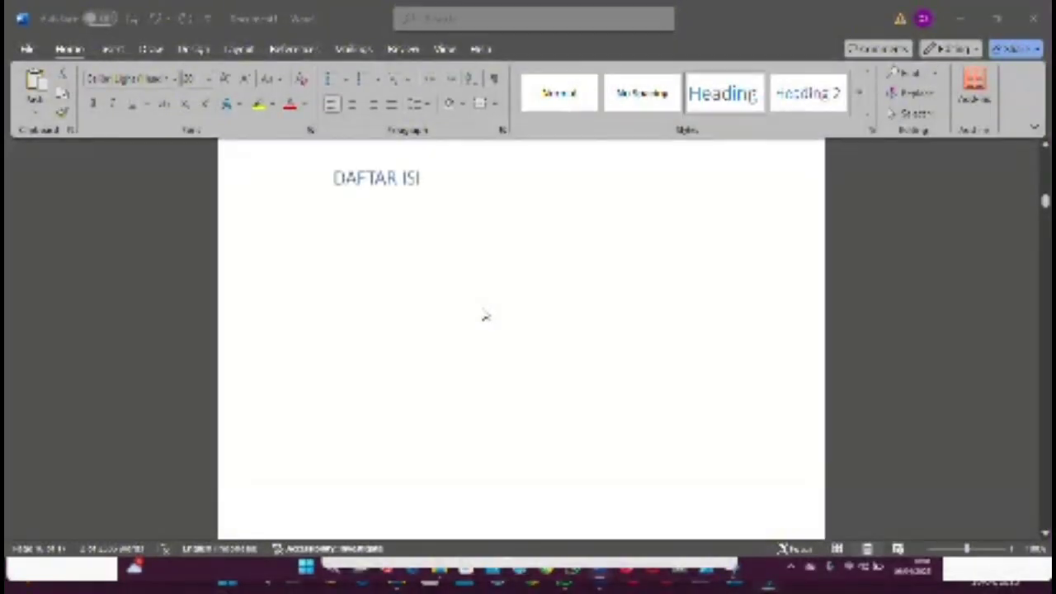
scroll(486, 316, "down", 2)
scroll(486, 316, "down", 2)
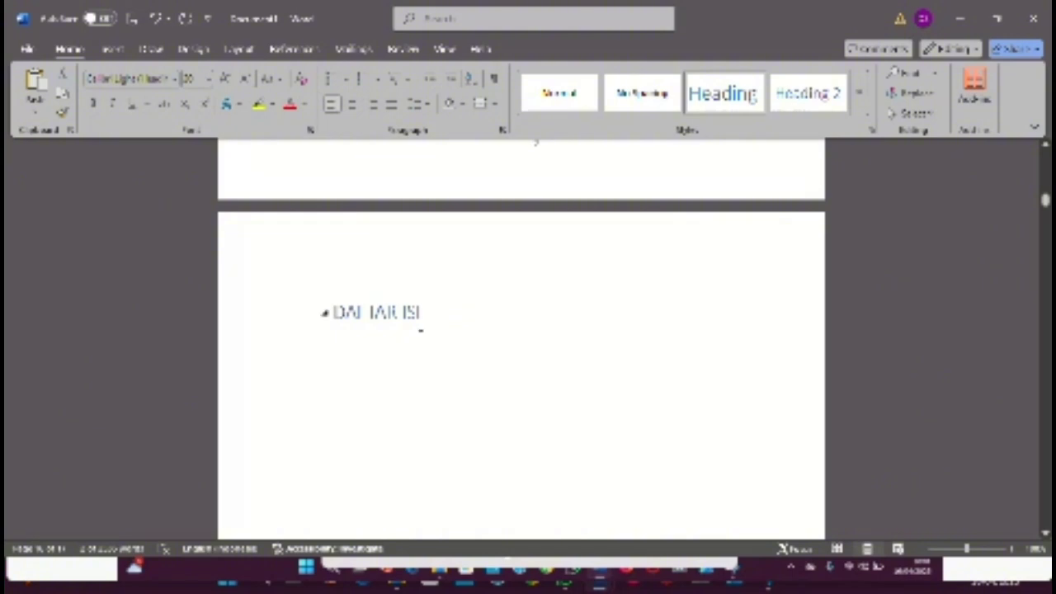
key("Down")
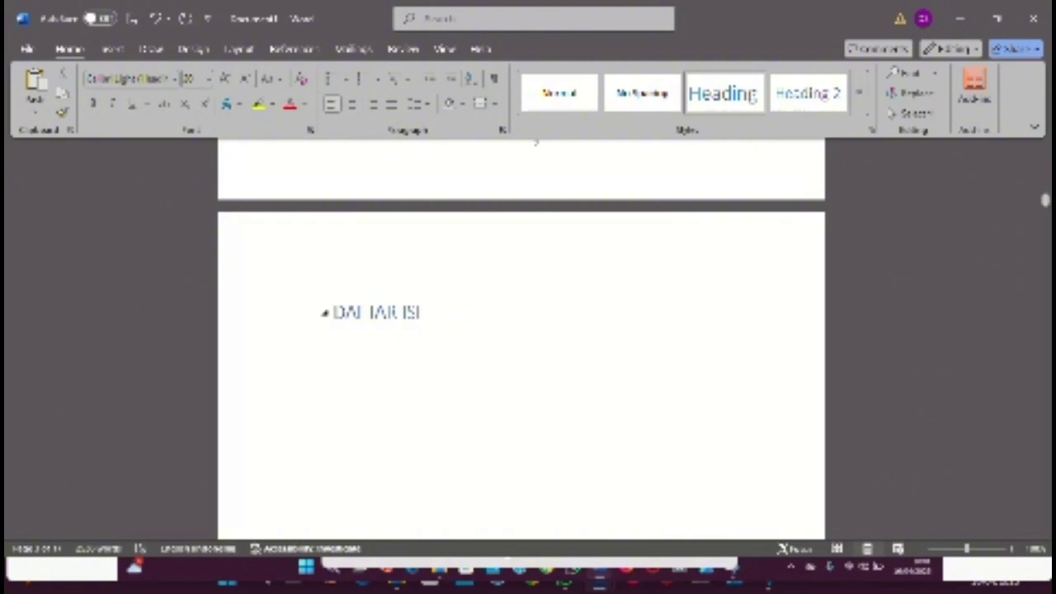
scroll(536, 142, "down", 2)
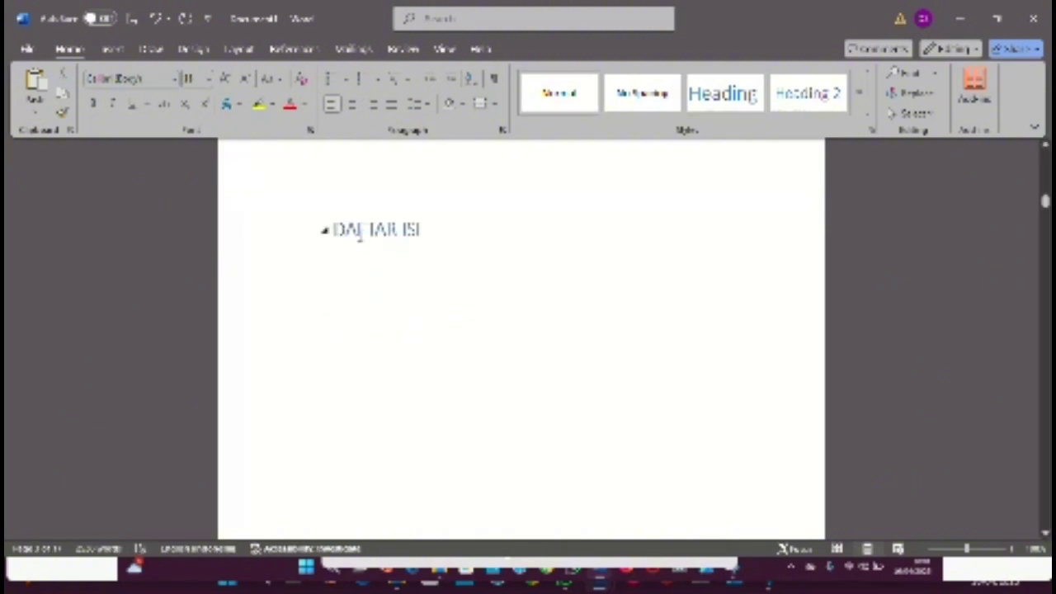
left_click(294, 49)
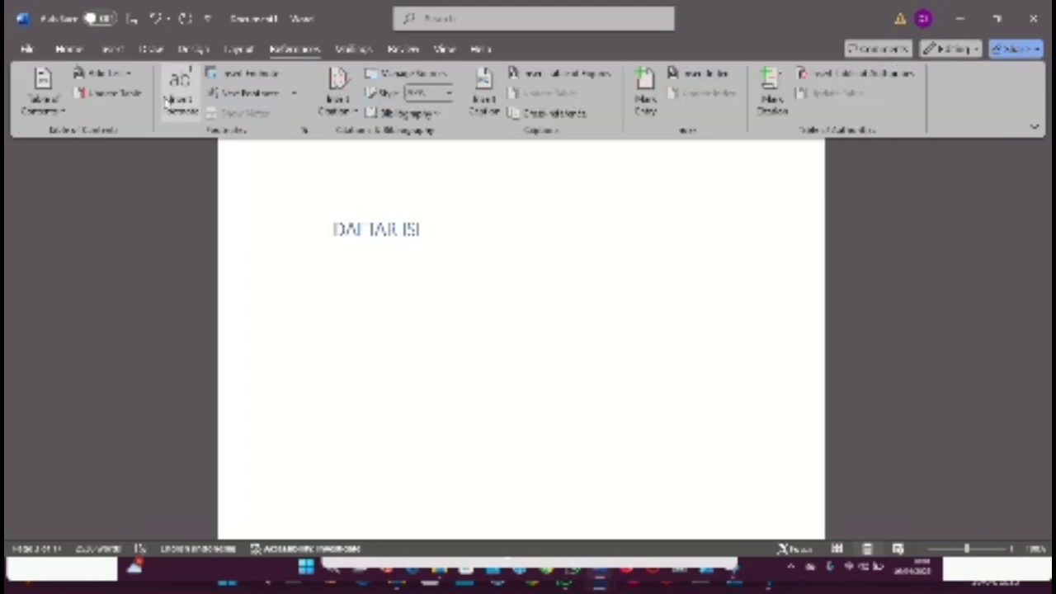
left_click(66, 101)
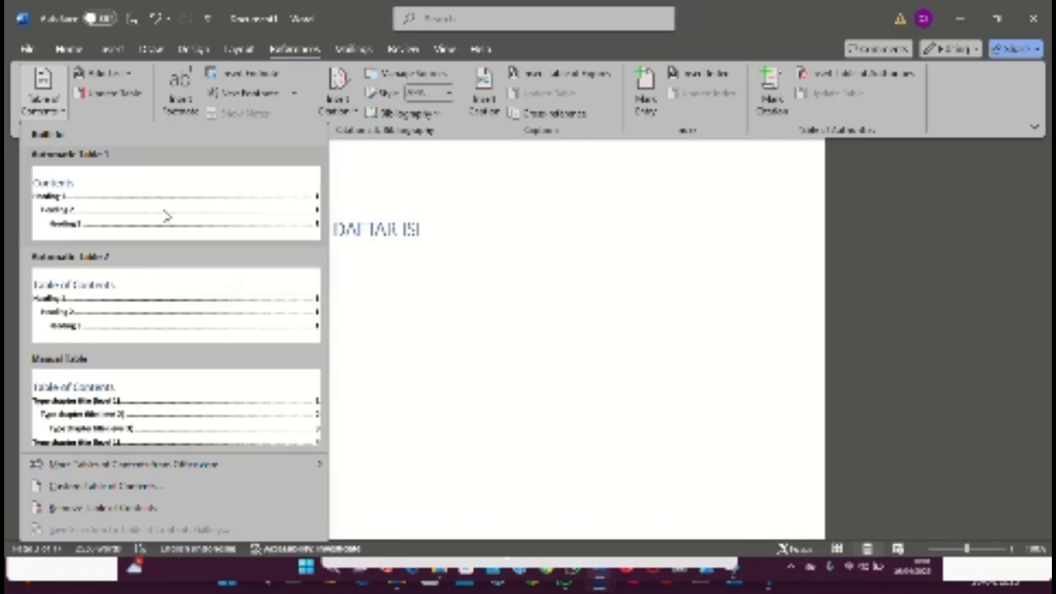
left_click(165, 216)
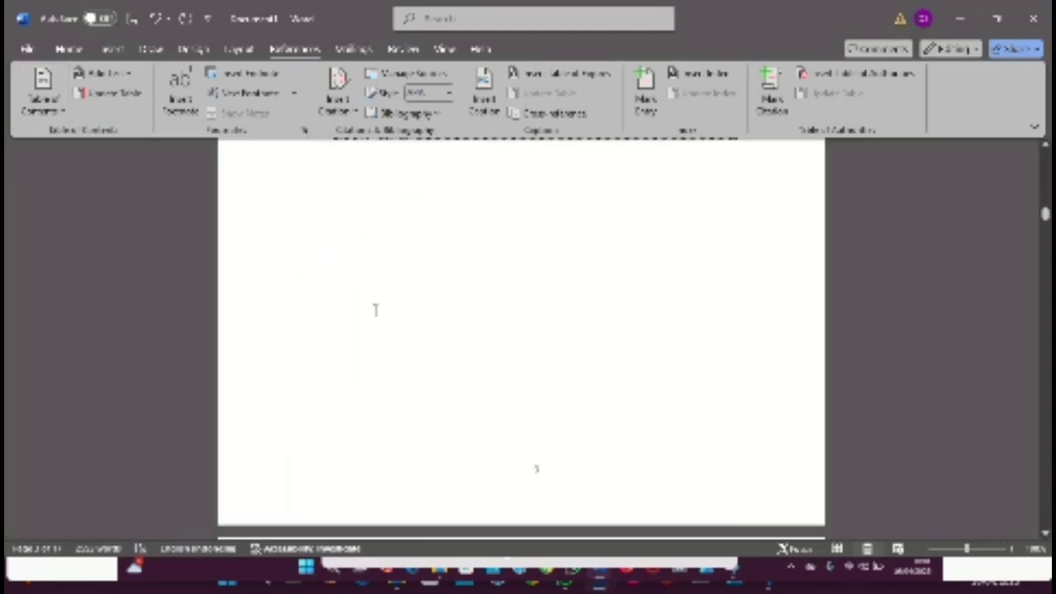
scroll(376, 308, "up", 3)
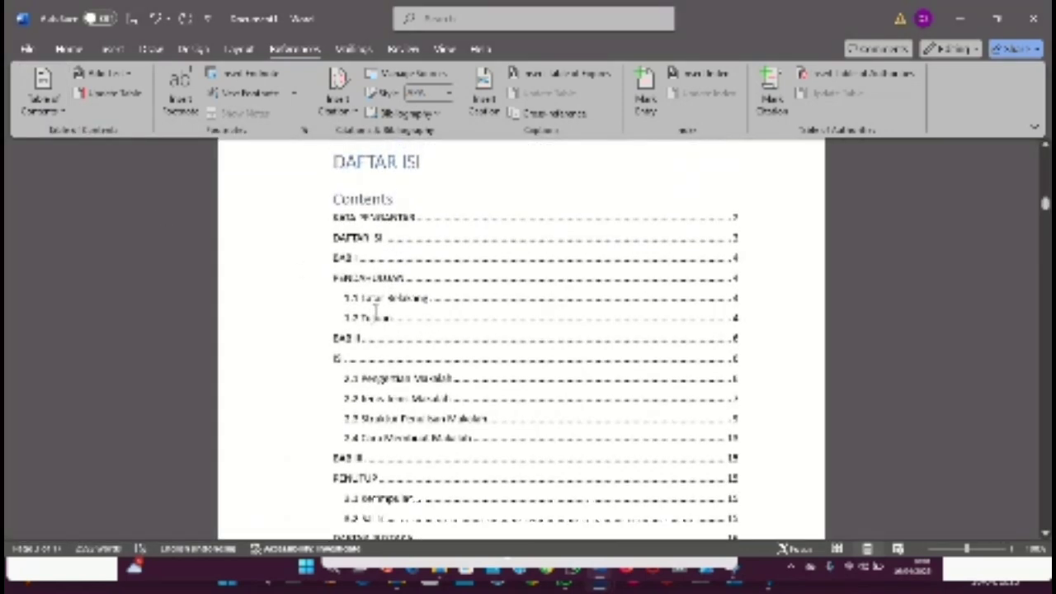
scroll(375, 309, "down", 1)
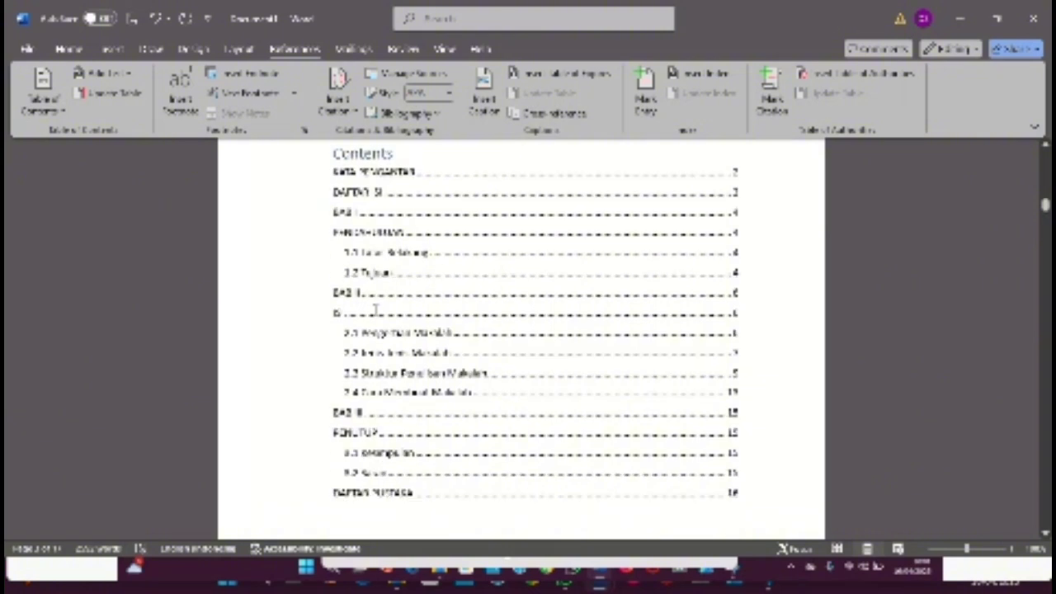
Step: Set all table of contents entries, from KATA PENGANTAR to DAFTAR PUSTAKA, to Times New Roman, size 12
left_click(376, 309)
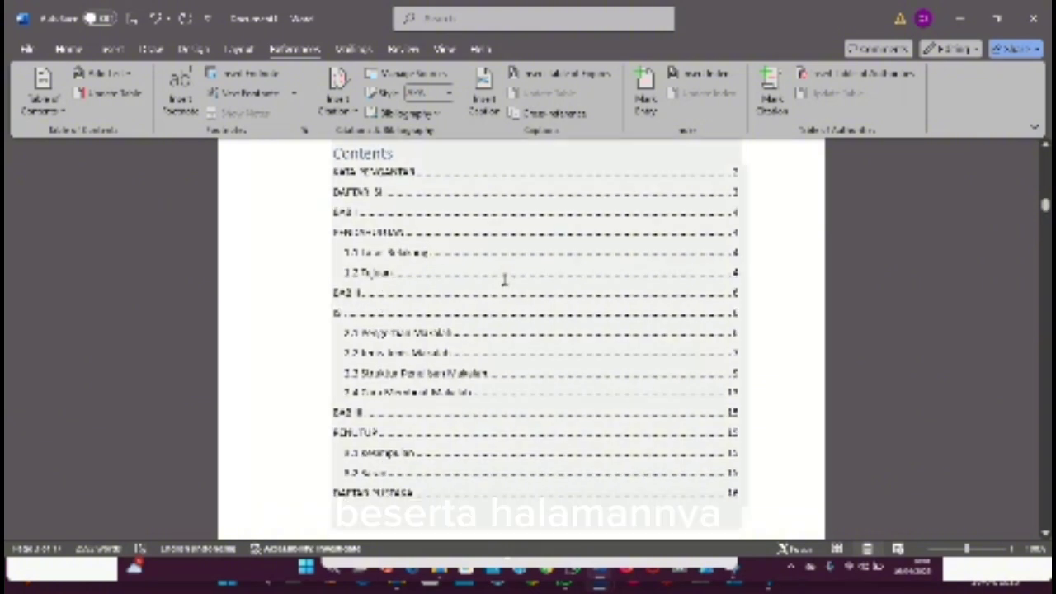
left_click_drag(337, 171, 601, 548)
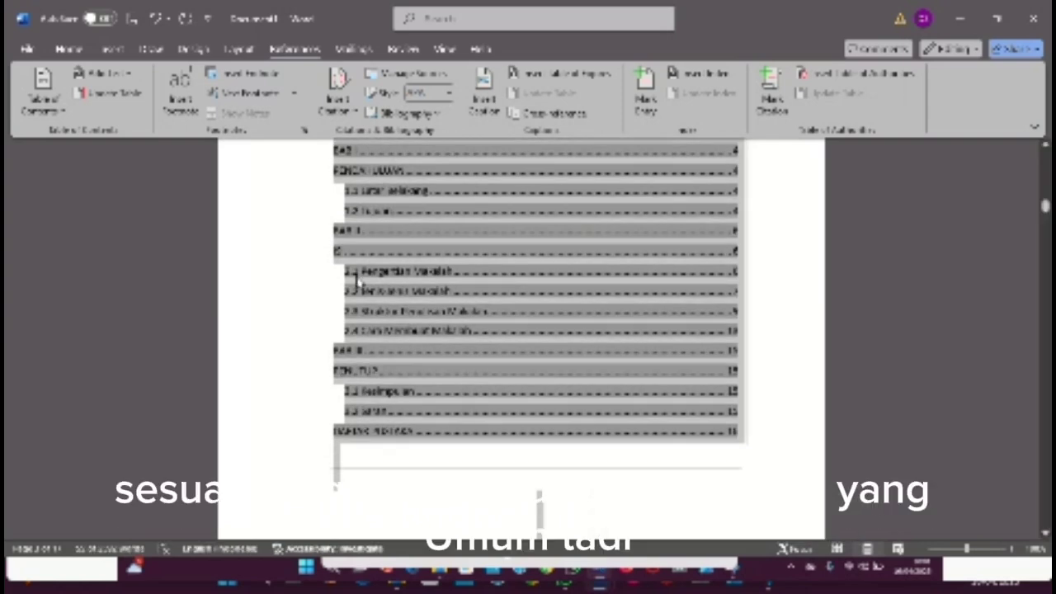
left_click(70, 49)
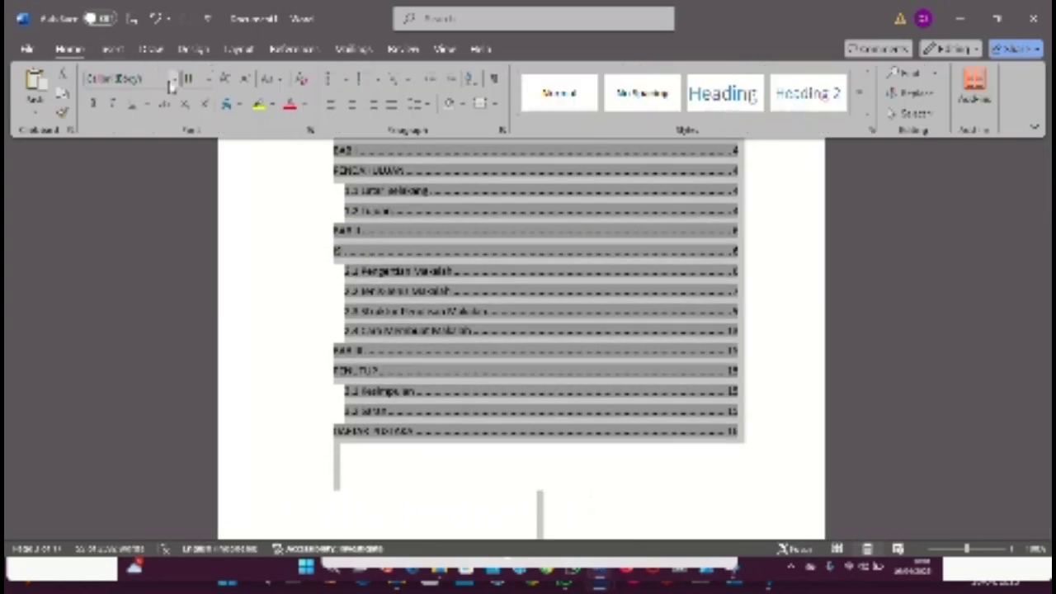
left_click(173, 79)
left_click(195, 197)
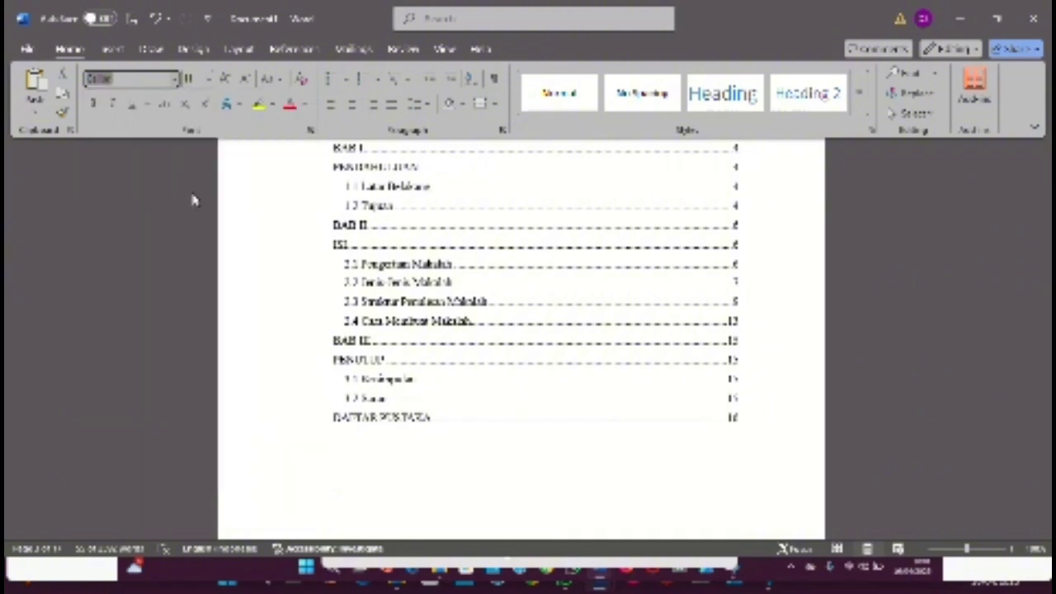
left_click(210, 81)
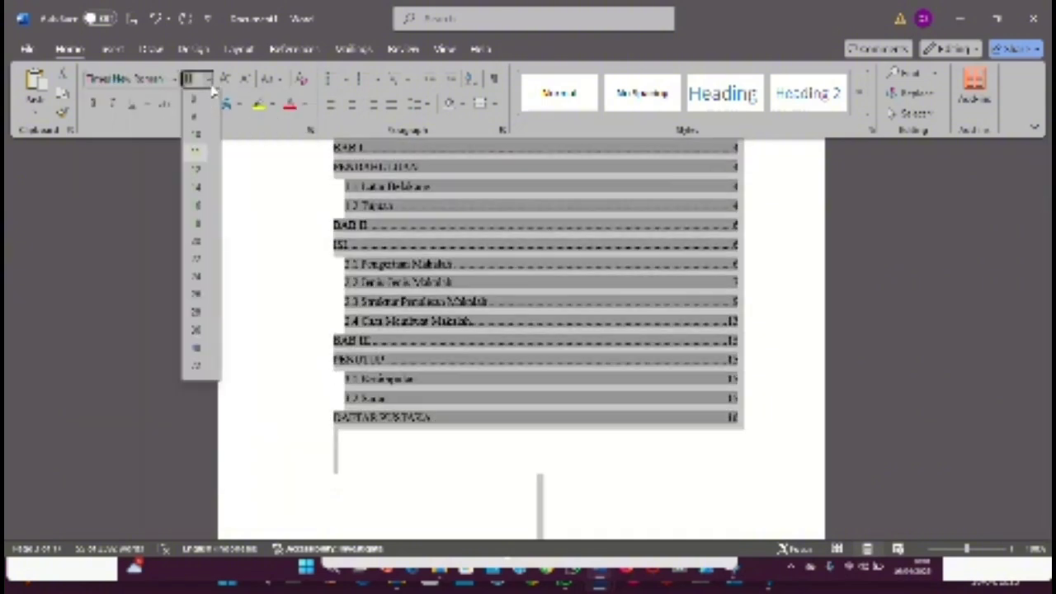
left_click(199, 169)
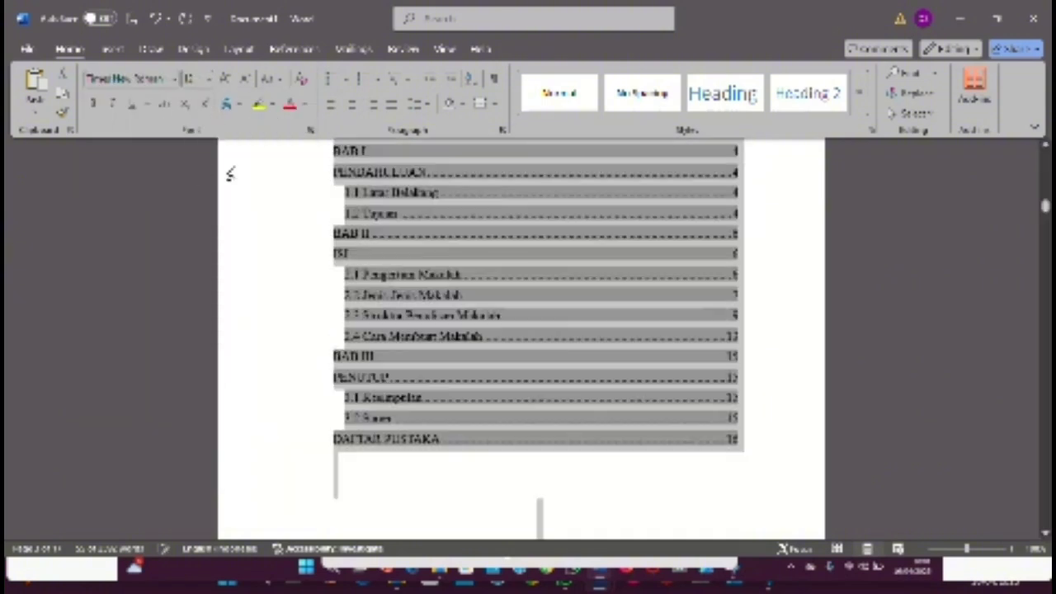
scroll(272, 189, "up", 3)
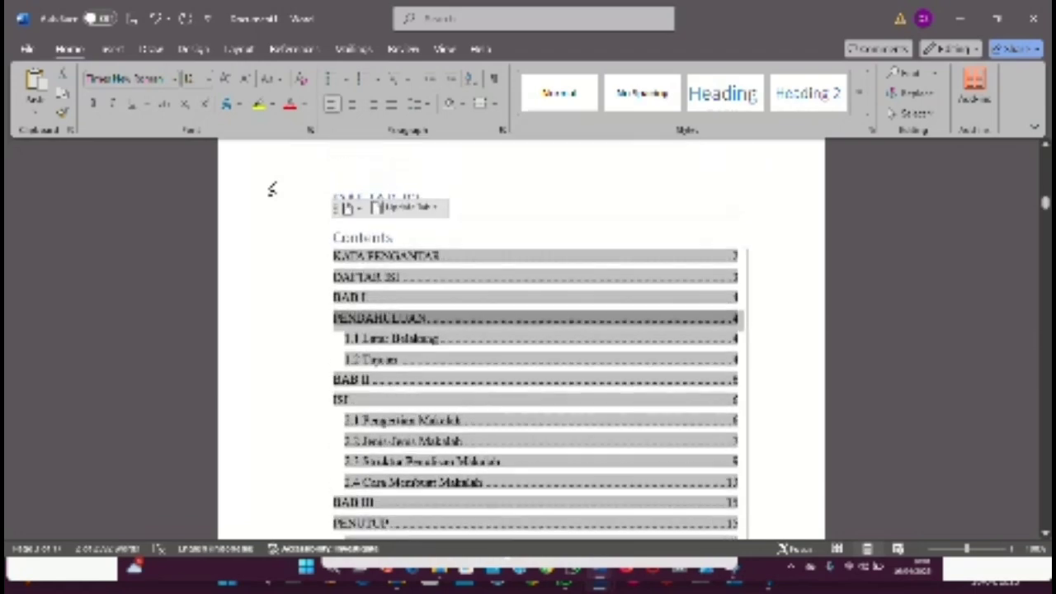
left_click(272, 189)
Step: Format the KATA PENGANTAR heading in Times New Roman, size 14, with black font colour
scroll(272, 188, "up", 8)
scroll(272, 189, "up", 10)
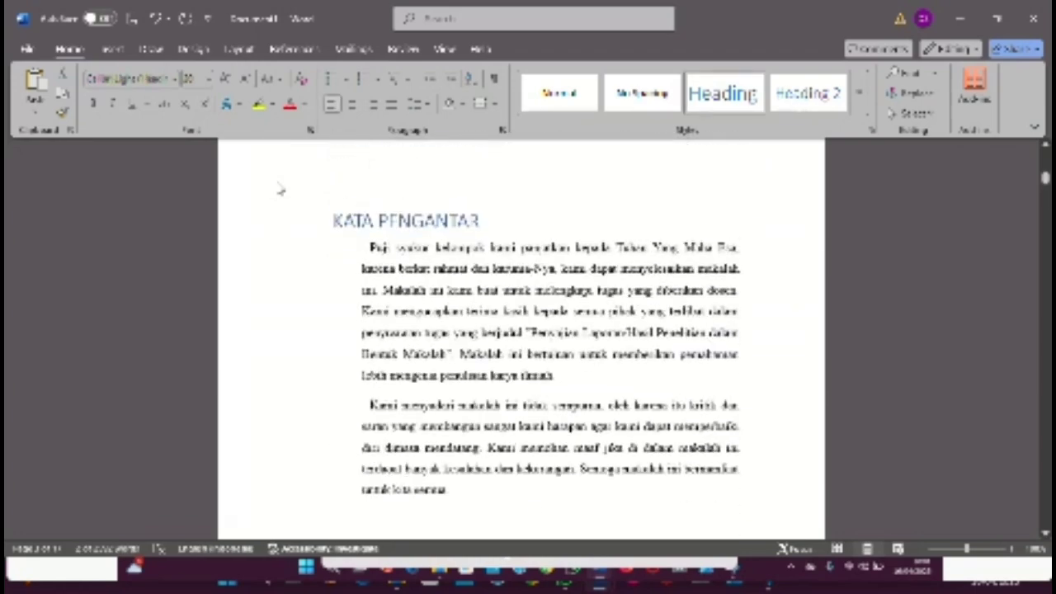
scroll(277, 189, "down", 3)
scroll(277, 189, "down", 3)
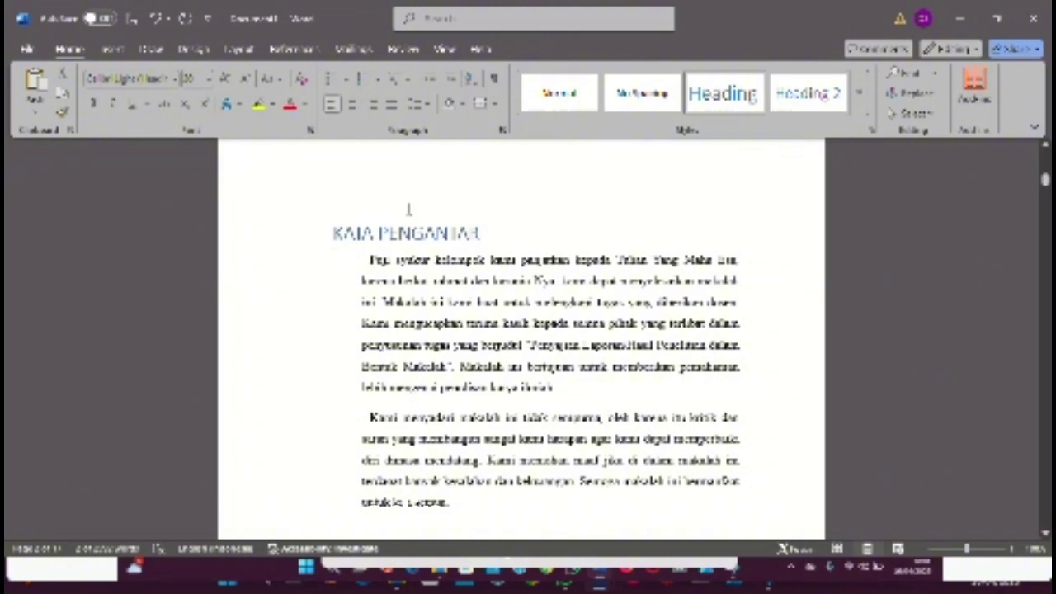
scroll(524, 226, "up", 2)
scroll(523, 226, "down", 3)
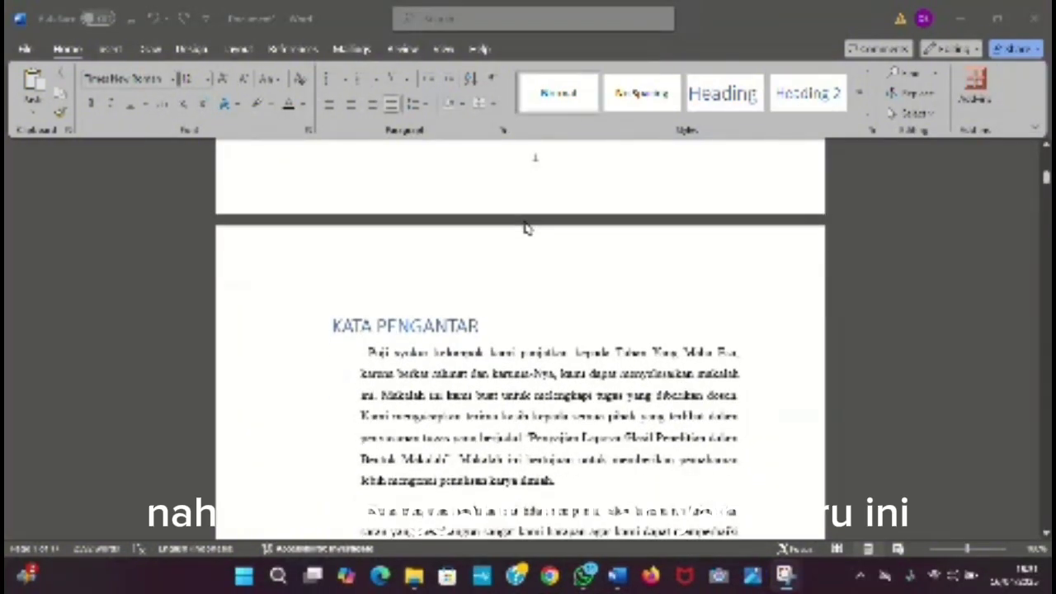
scroll(337, 261, "up", 2)
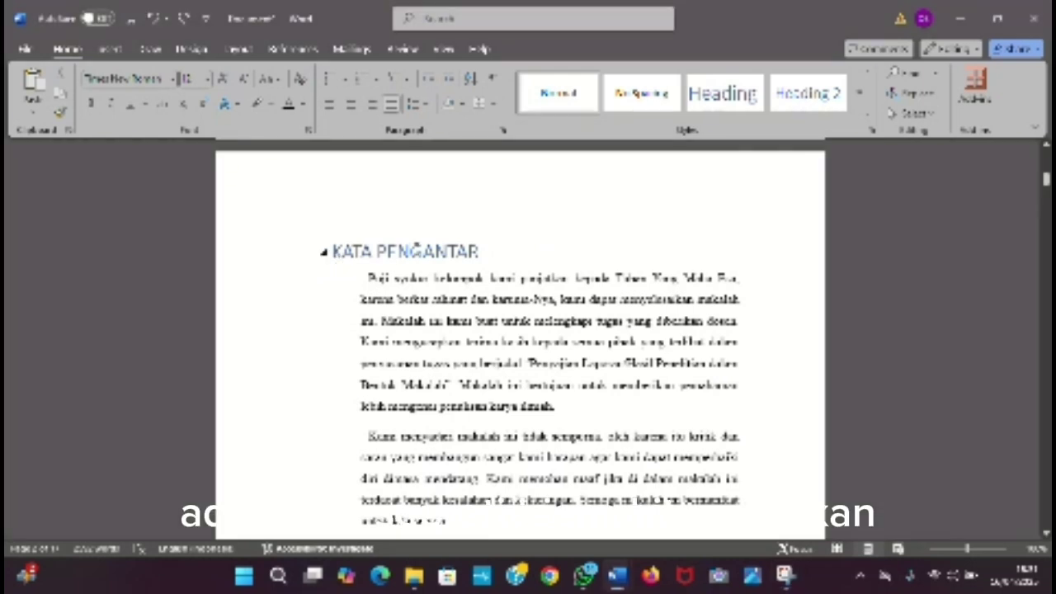
left_click_drag(340, 258, 456, 258)
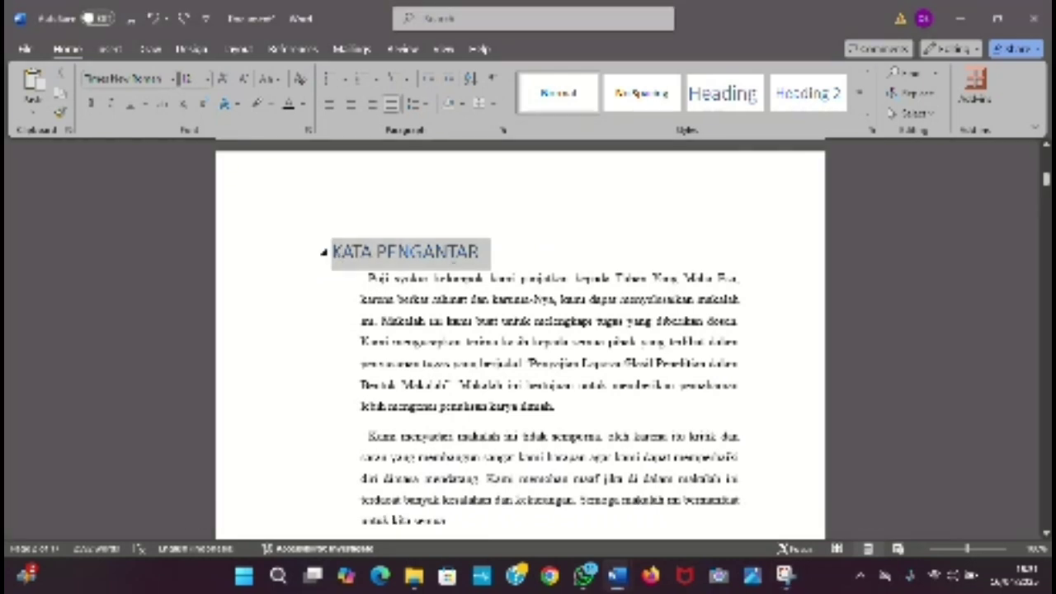
left_click(178, 79)
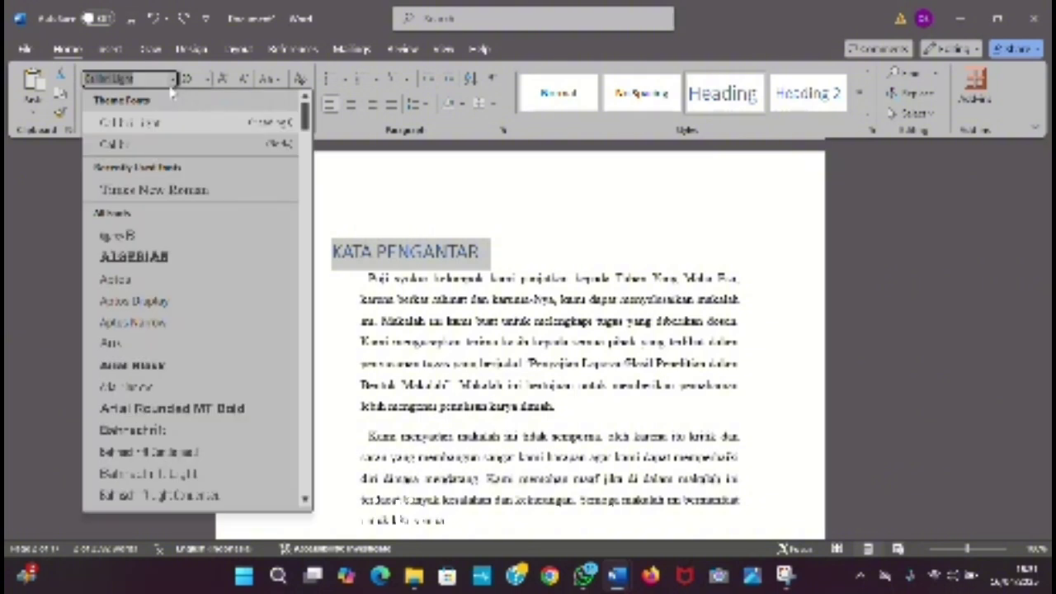
left_click(186, 182)
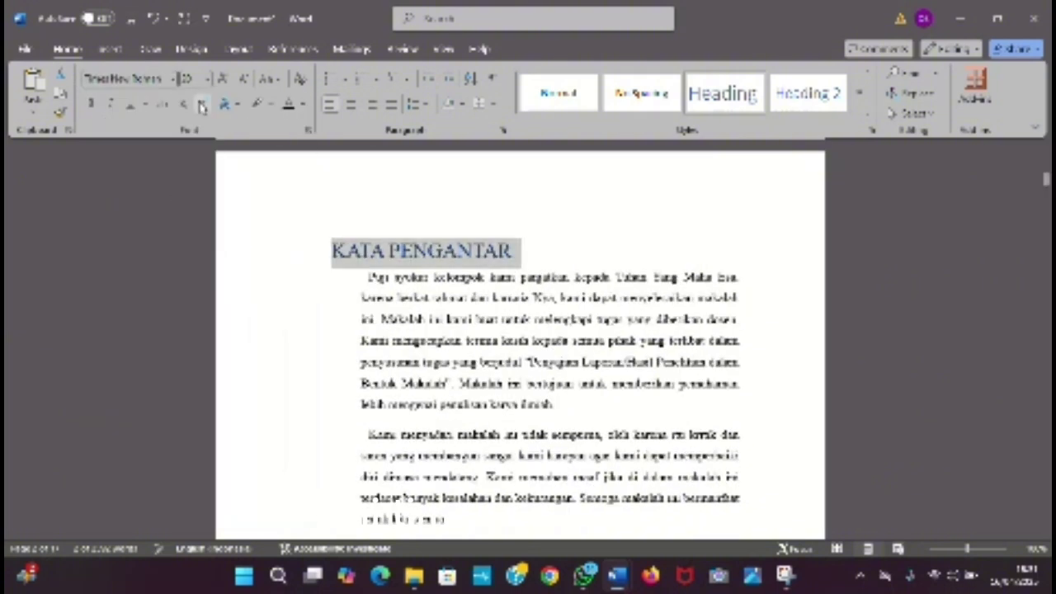
left_click(243, 79)
left_click(243, 80)
left_click(243, 79)
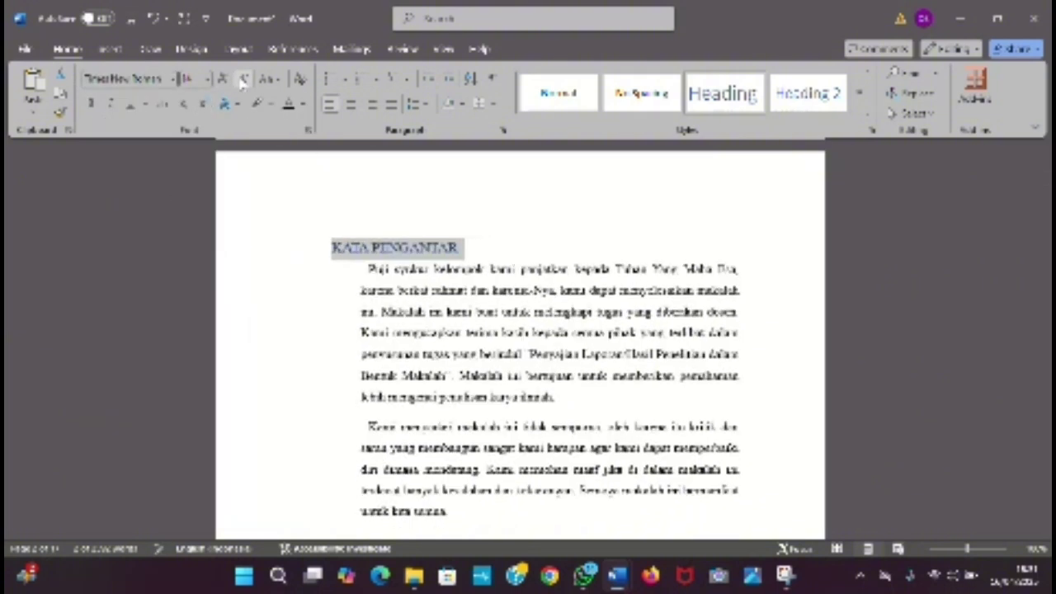
left_click(302, 104)
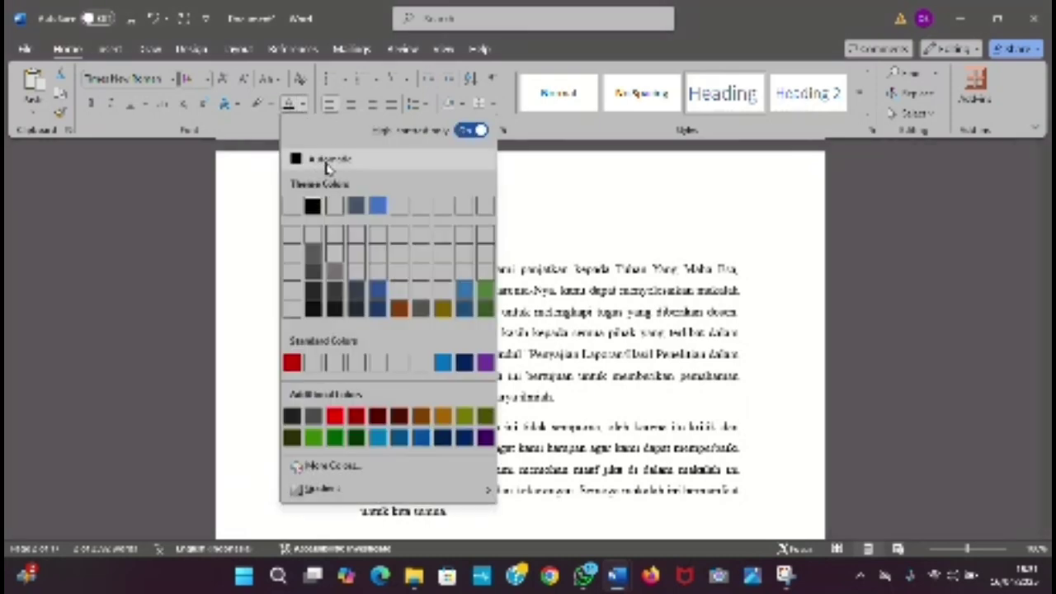
left_click(312, 206)
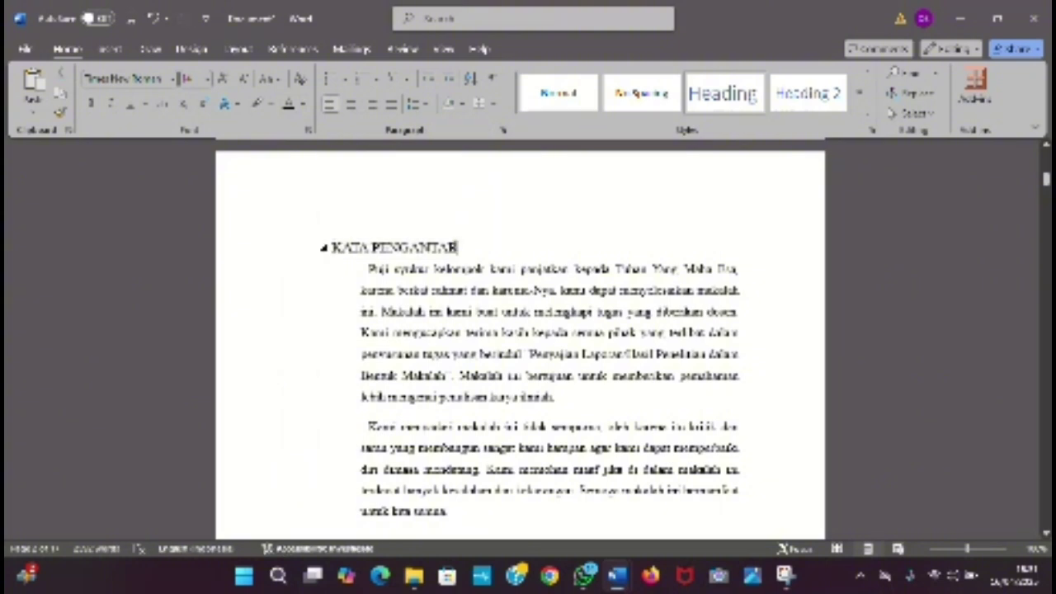
Step: Centre the KATA PENGANTAR heading on its line
left_click(352, 104)
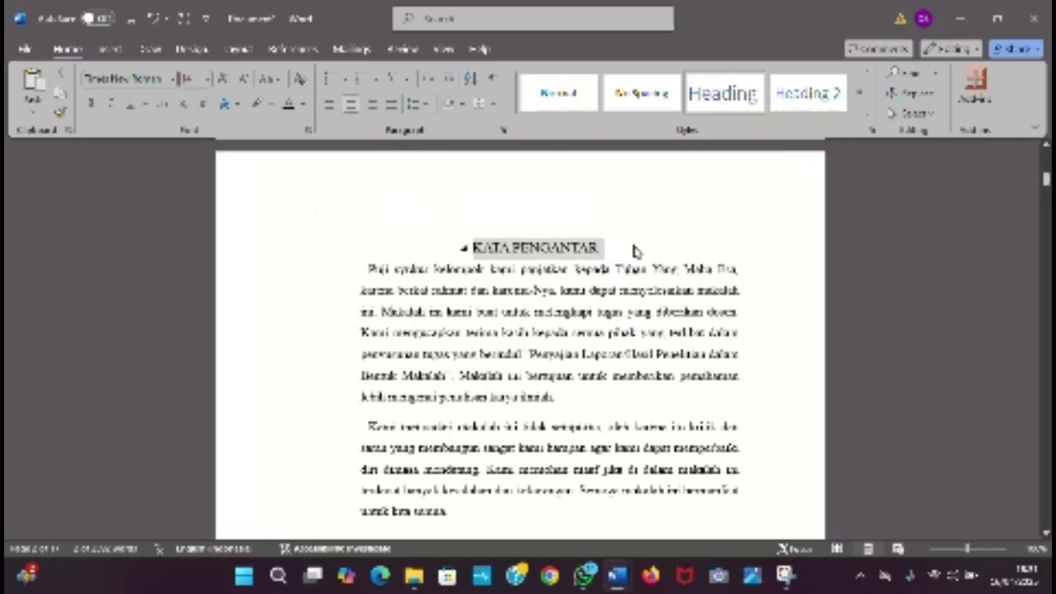
left_click(603, 245)
Step: Format the DAFTAR ISI heading in black Times New Roman, size 14, and centre it
scroll(330, 266, "down", 4)
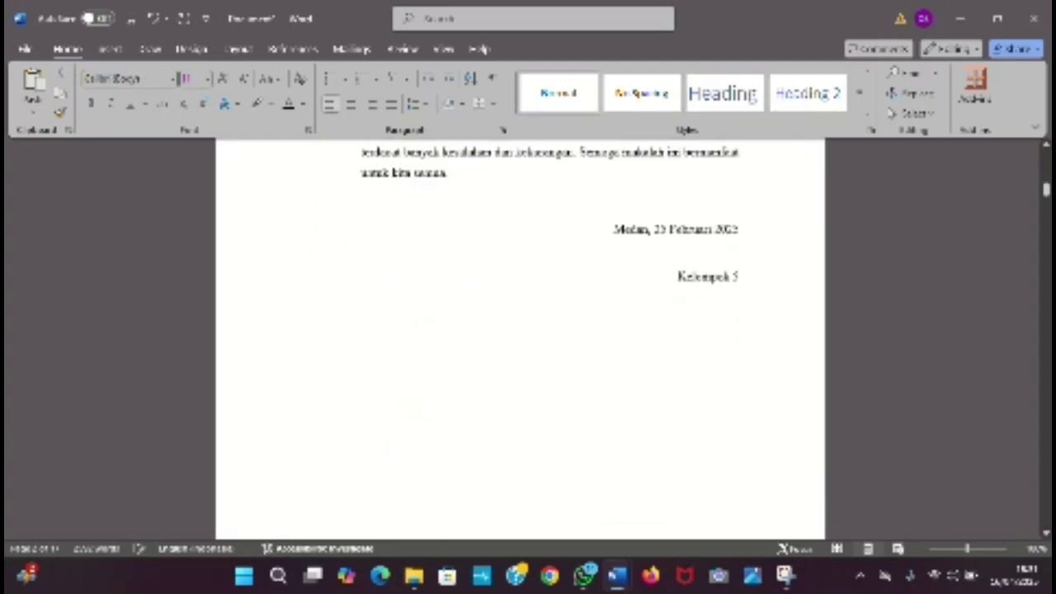
scroll(655, 313, "down", 5)
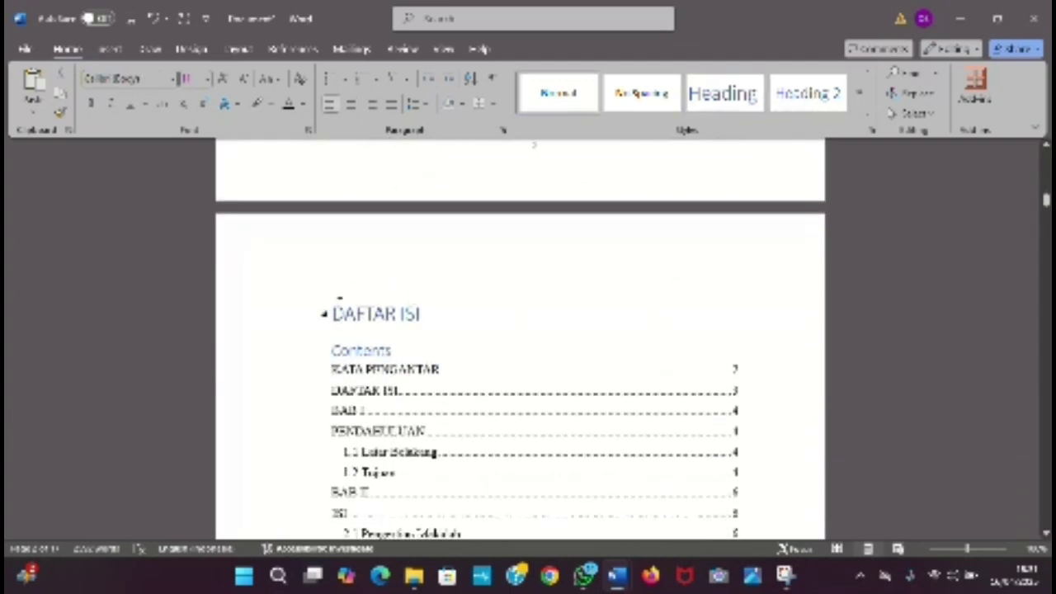
left_click_drag(331, 314, 450, 320)
left_click(244, 78)
left_click(173, 78)
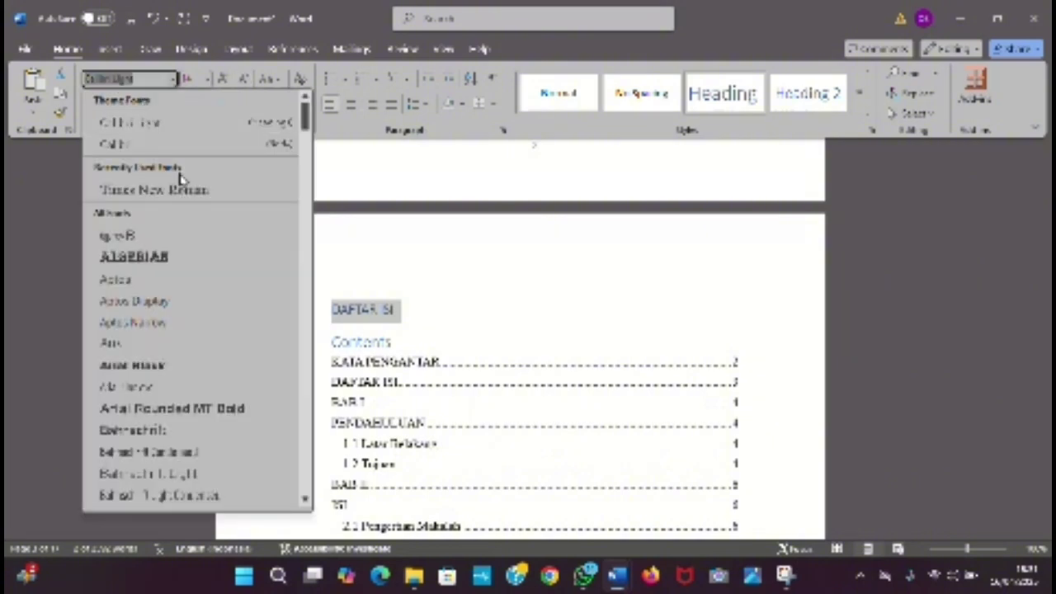
left_click(165, 190)
left_click(303, 104)
left_click(318, 156)
left_click(351, 104)
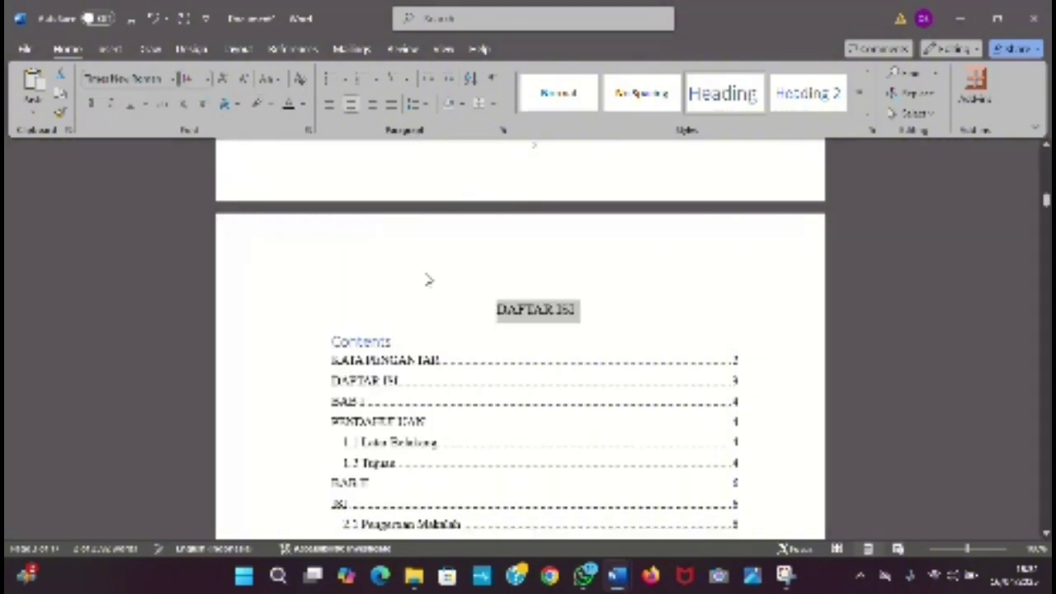
Step: Delete the Contents title above the entries of the automatic table of contents
scroll(429, 281, "down", 1)
double_click(361, 247)
key("Delete")
scroll(519, 330, "down", 3)
scroll(520, 330, "up", 3)
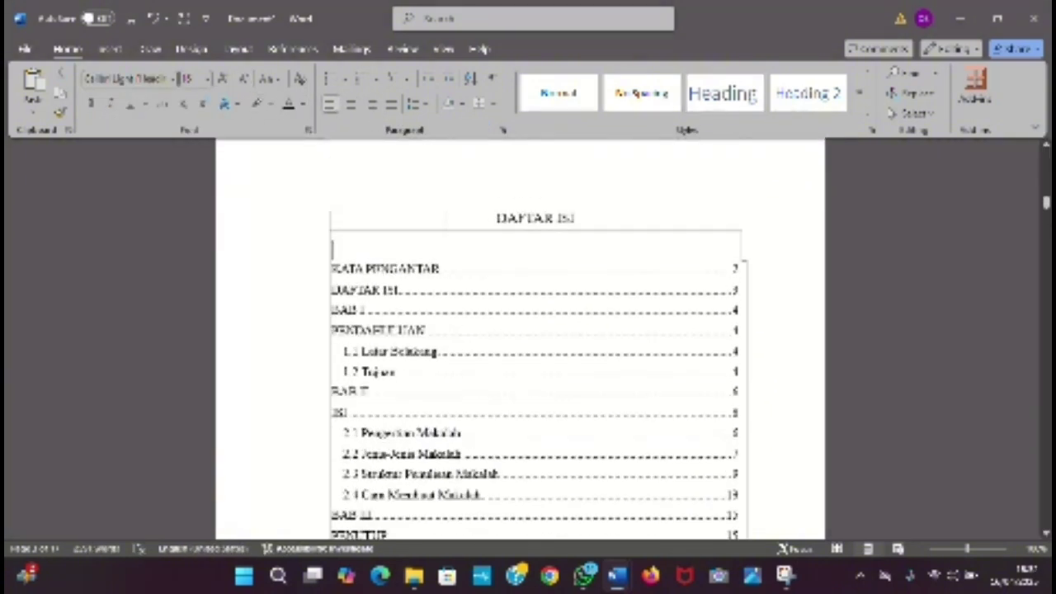
scroll(536, 330, "up", 2)
left_click_drag(496, 333, 577, 364)
Step: Format the BAB I, PENDAHULUAN and 1.1 Latar Belakang headings in Times New Roman with black font colour
scroll(577, 365, "down", 3)
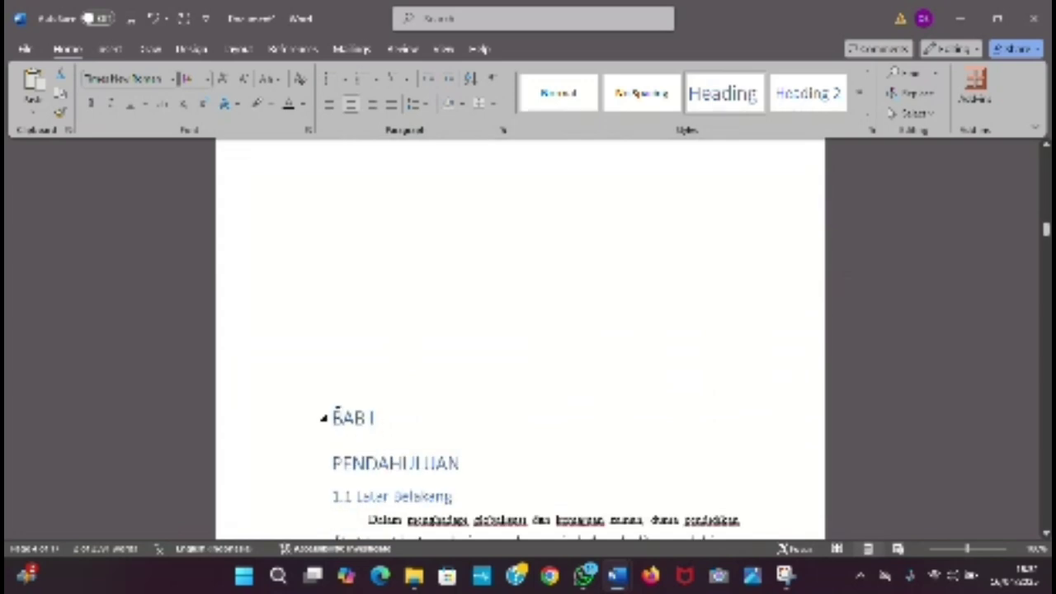
left_click_drag(323, 418, 323, 497)
left_click(303, 104)
left_click(314, 160)
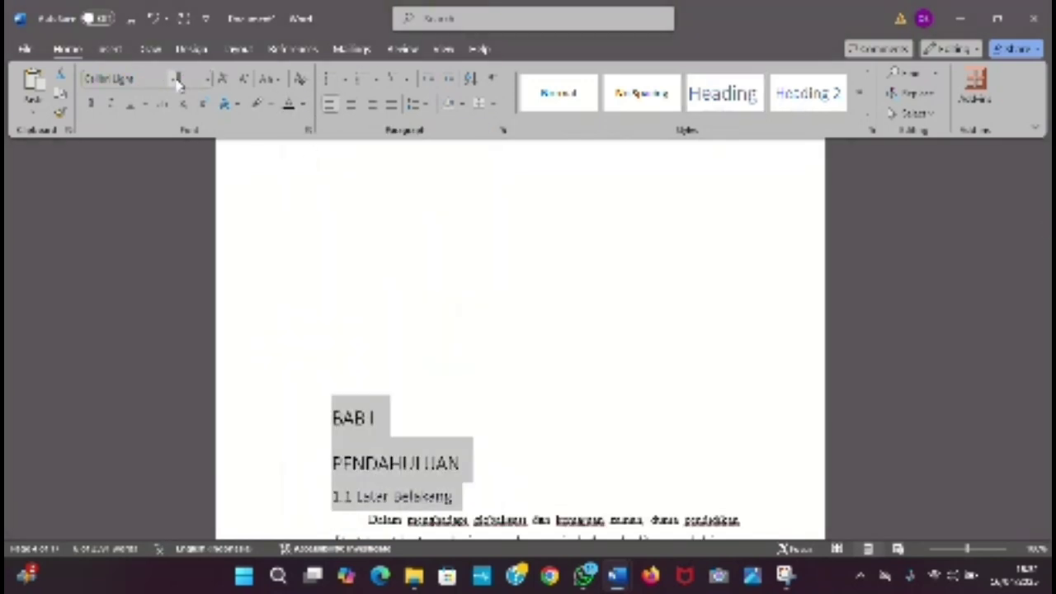
left_click(206, 79)
left_click(302, 360)
scroll(424, 305, "down", 2)
Step: Centre BAB I and PENDAHULUAN at size 14, and set the 1.1 Latar Belakang subheading to size 12
left_click_drag(424, 304, 485, 340)
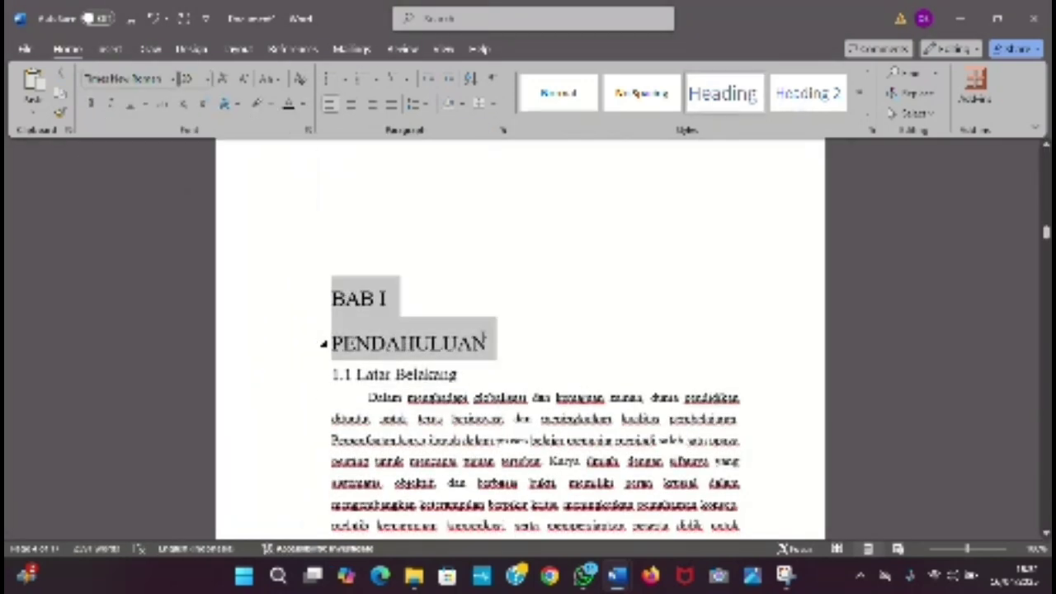
left_click(243, 78)
left_click(351, 104)
left_click(307, 359)
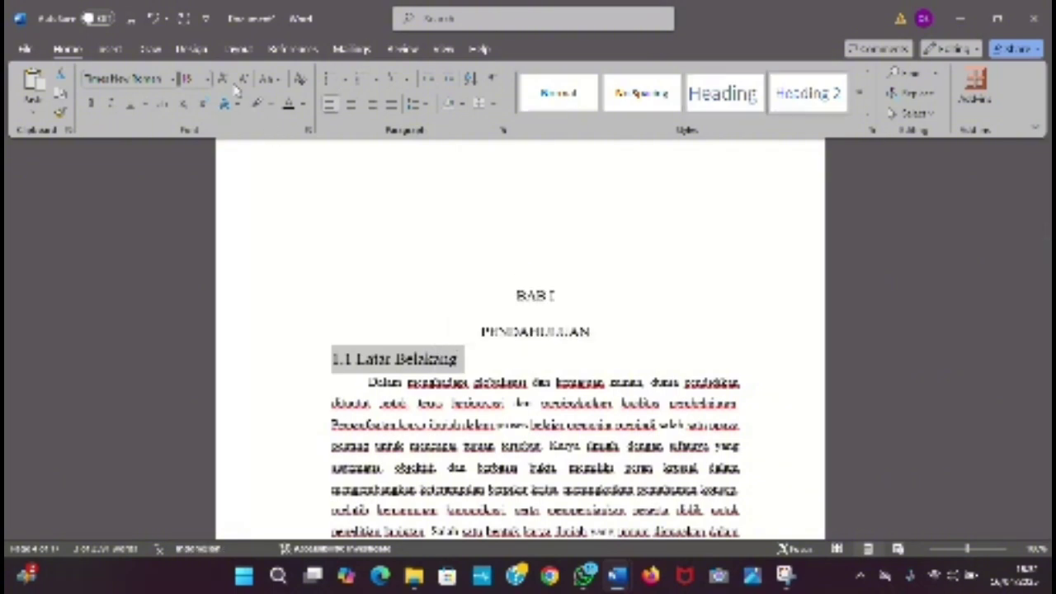
left_click(243, 79)
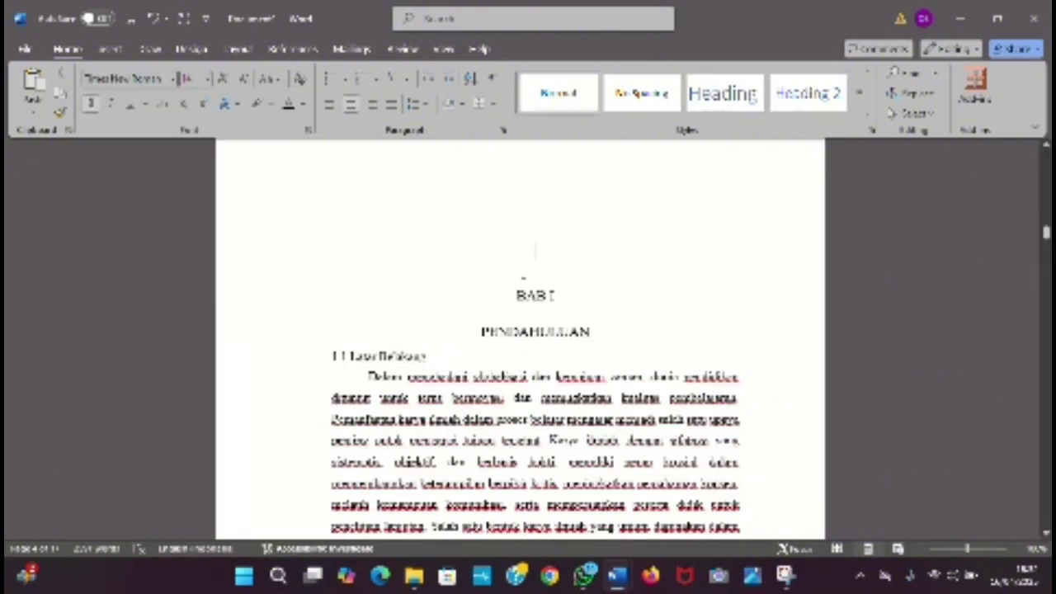
Step: Make the BAB I, PENDAHULUAN and 1.1 Latar Belakang headings bold
left_click_drag(596, 332, 472, 331)
key("ctrl+b")
left_click(307, 356)
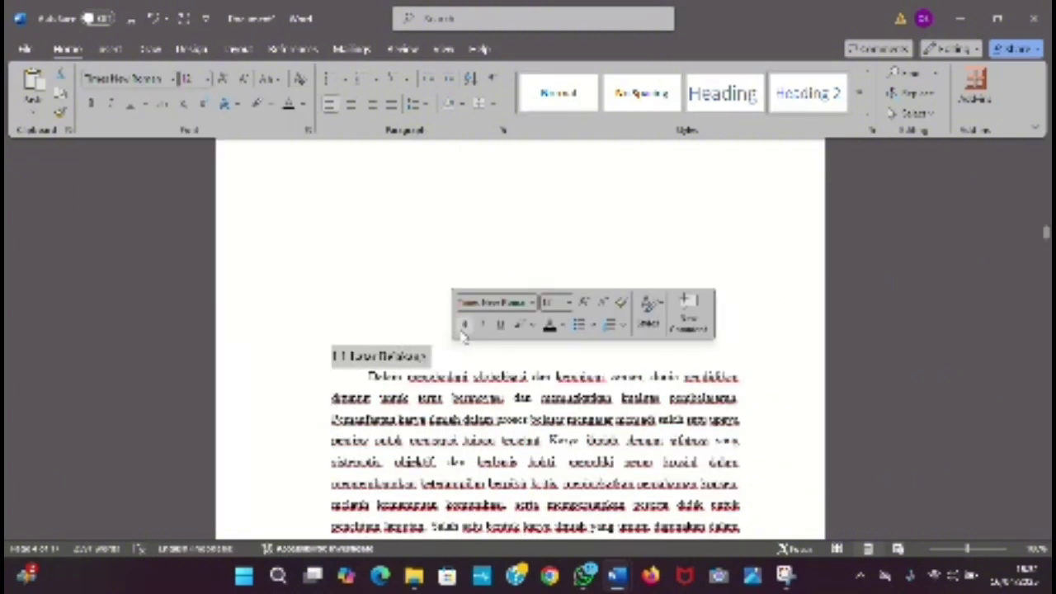
key("ctrl+b")
left_click(332, 283)
scroll(528, 330, "down", 2)
Step: Make the DAFTAR ISI heading bold and select the KATA PENGANTAR heading
scroll(528, 330, "up", 12)
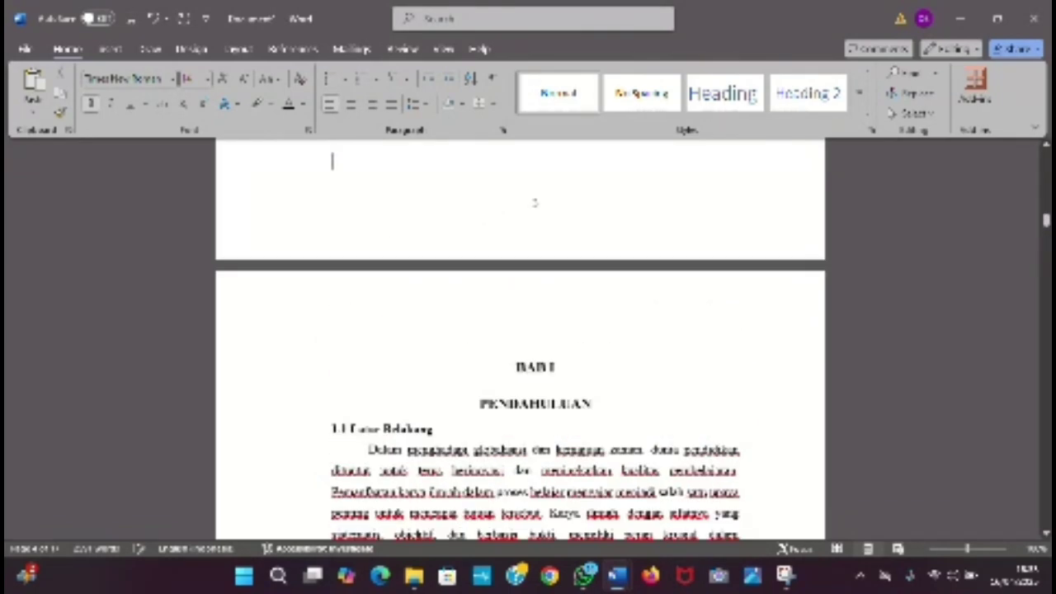
left_click_drag(494, 279, 602, 289)
key("ctrl+b")
left_click(602, 289)
scroll(528, 330, "up", 12)
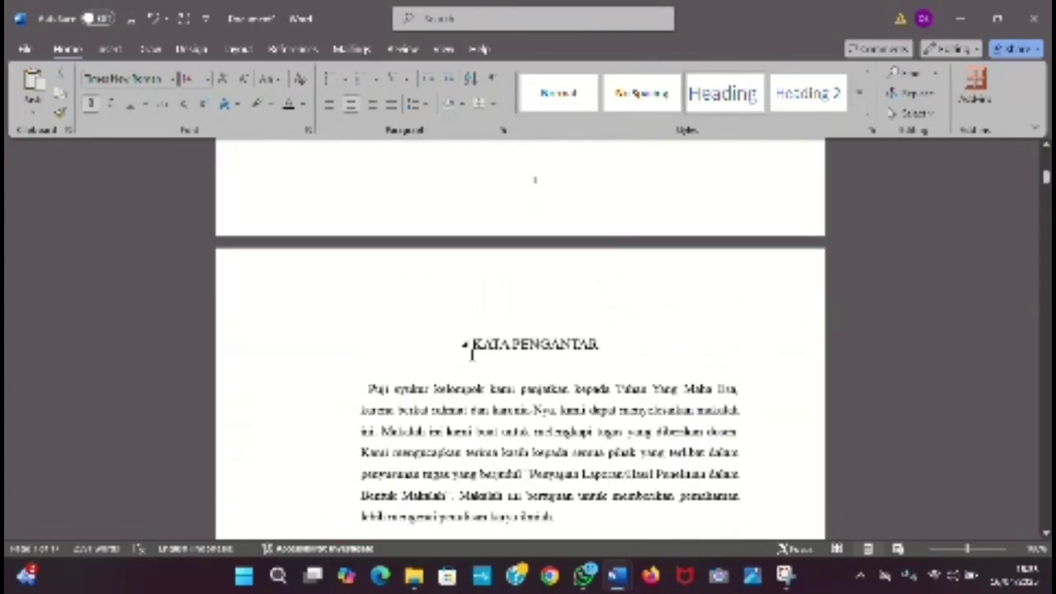
left_click(335, 345)
Step: Format the BAB II, ISI and 2.1 Pengertian Makalah headings in Times New Roman with black font colour
scroll(573, 299, "down", 20)
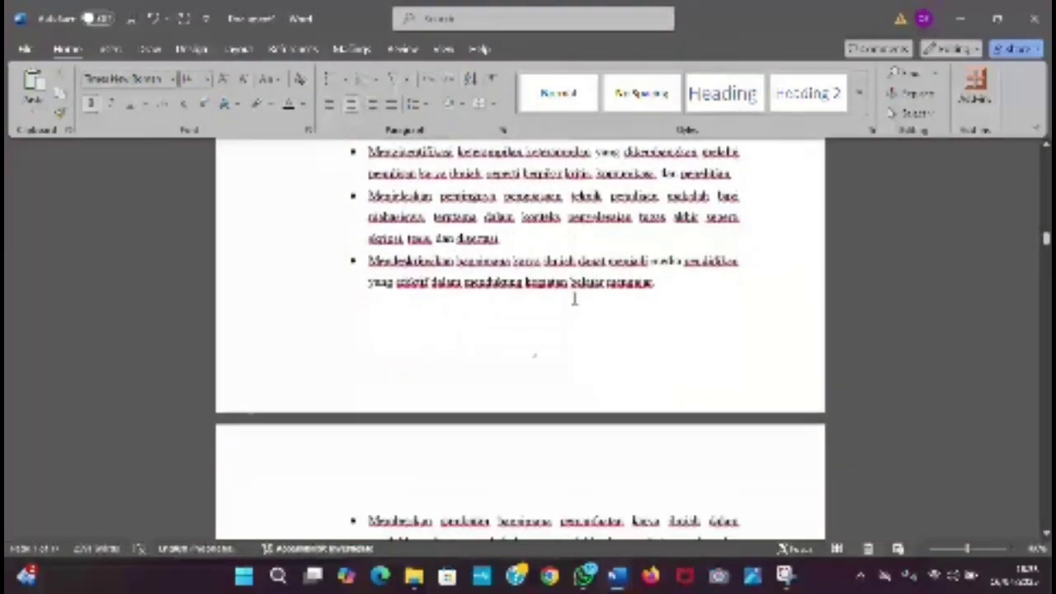
left_click_drag(334, 217, 488, 297)
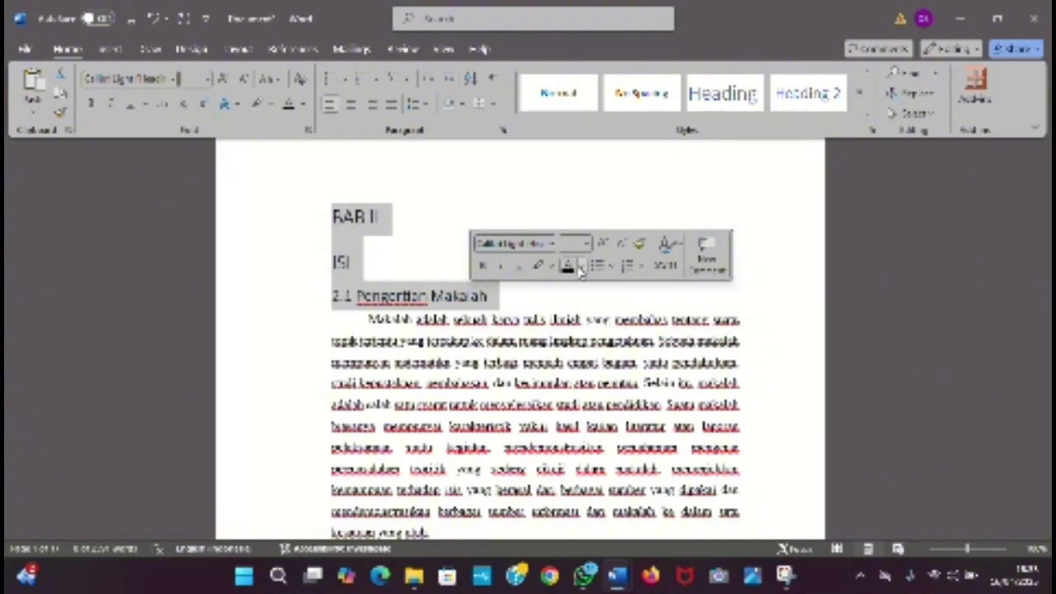
left_click(172, 83)
left_click(240, 220)
Step: Set the BAB II and ISI headings to size 14, centred and bold
left_click_drag(240, 219, 325, 264)
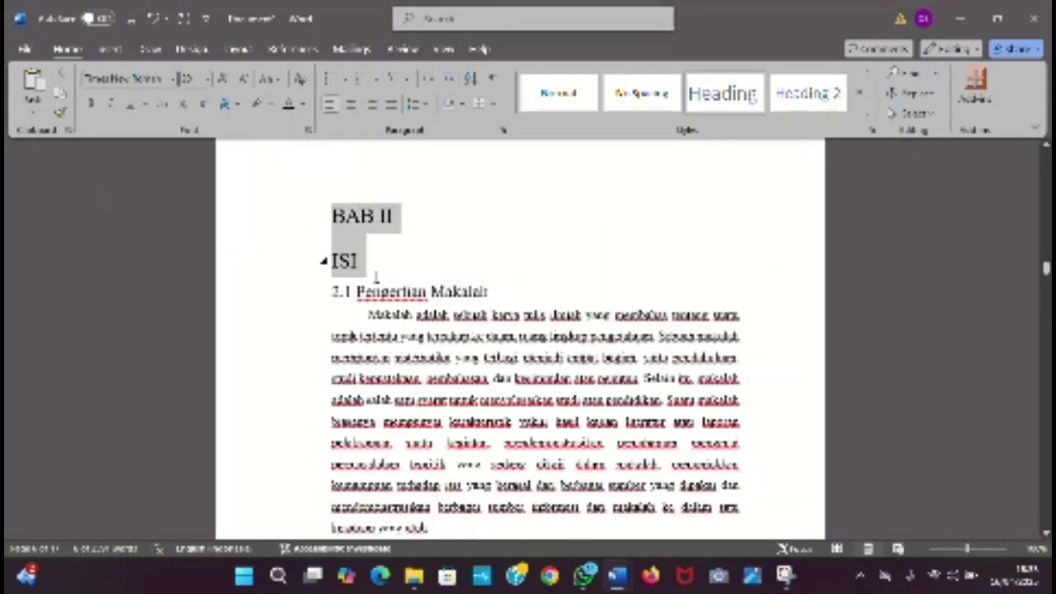
left_click(240, 77)
left_click(240, 78)
left_click(222, 79)
left_click(351, 104)
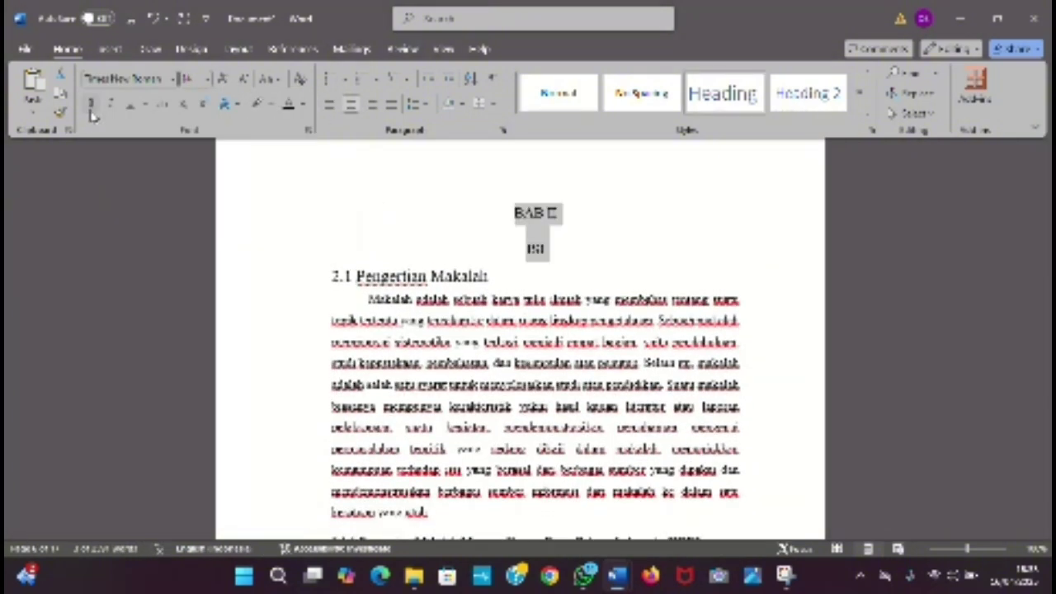
left_click(91, 103)
Step: Make the 2.1 Pengertian Makalah subheading bold and reduce its font size
scroll(370, 314, "up", 1)
left_click_drag(333, 333, 498, 341)
left_click(508, 312)
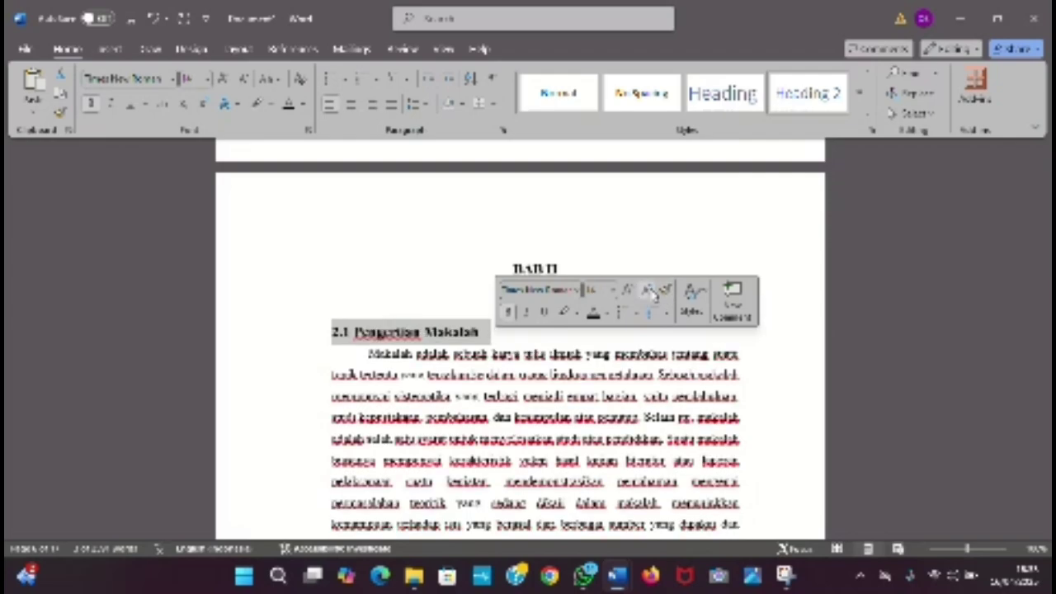
Step: Look through the BAB II pages for further headings and subheadings that need the same formatting
scroll(535, 359, "down", 8)
scroll(490, 264, "up", 5)
scroll(490, 264, "down", 8)
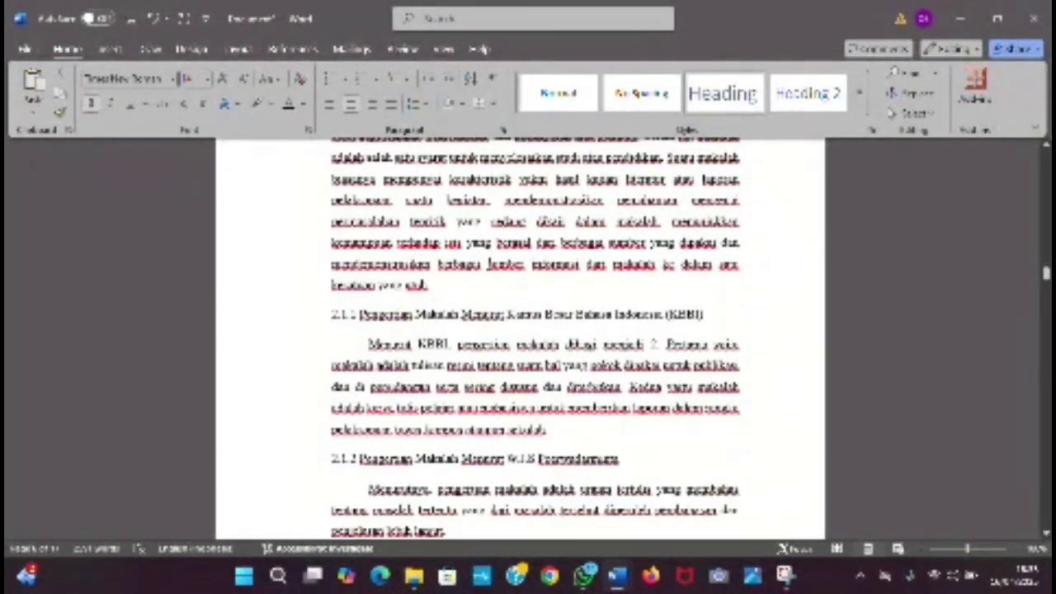
scroll(489, 264, "down", 2)
scroll(489, 264, "up", 6)
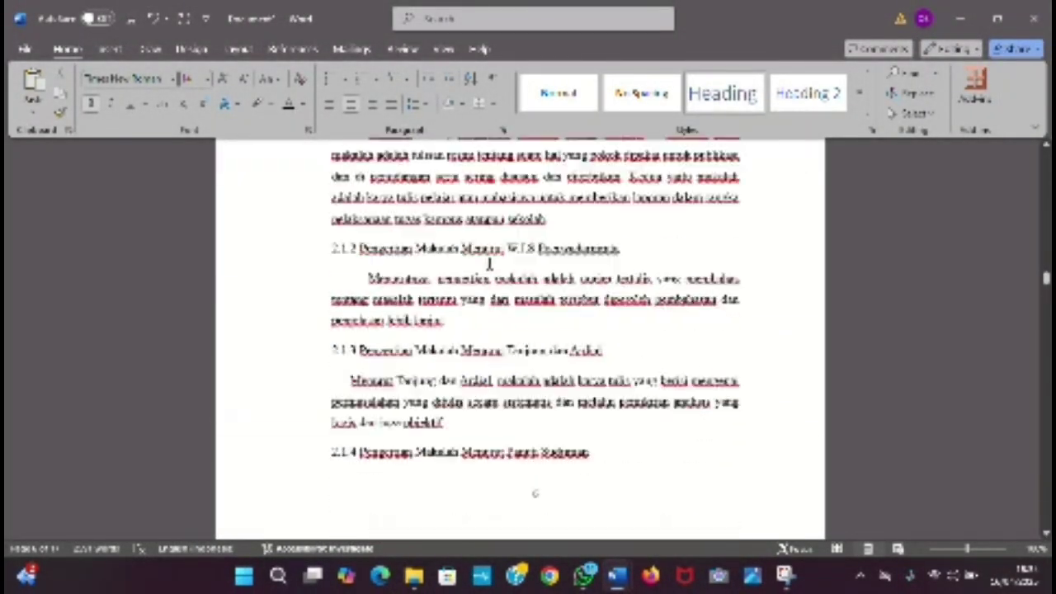
scroll(490, 267, "up", 3)
scroll(490, 264, "down", 15)
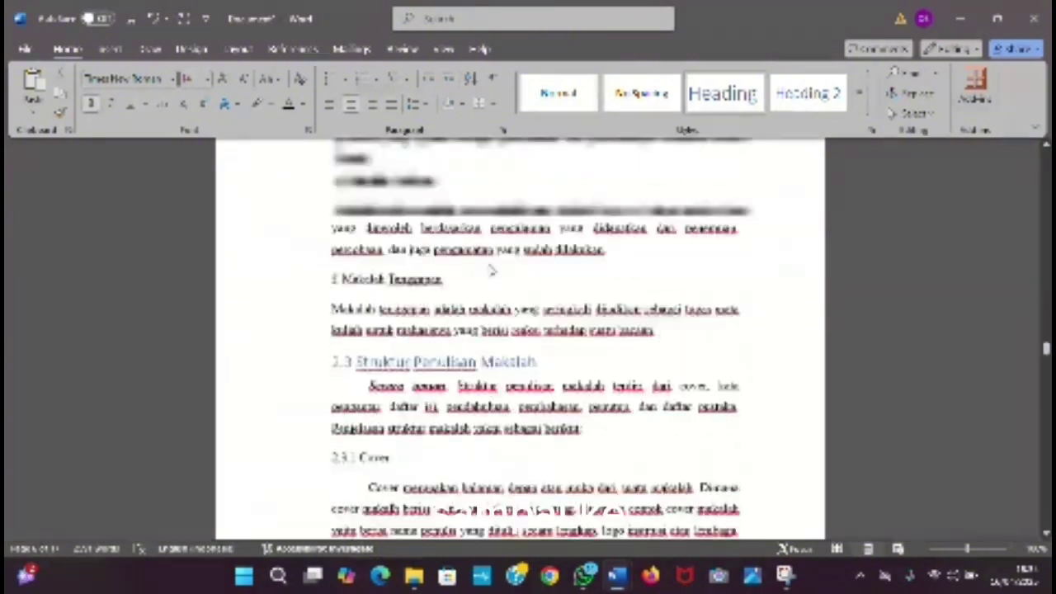
Step: Set the DAFTAR PUSTAKA heading's font colour to Automatic and its size to 14
scroll(489, 264, "down", 5)
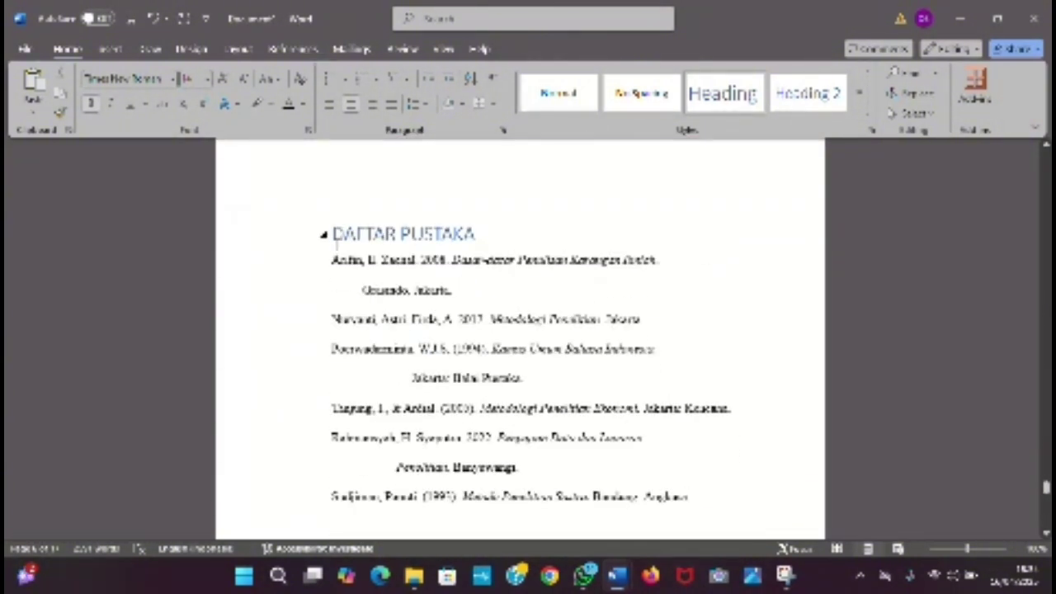
left_click_drag(335, 240, 500, 239)
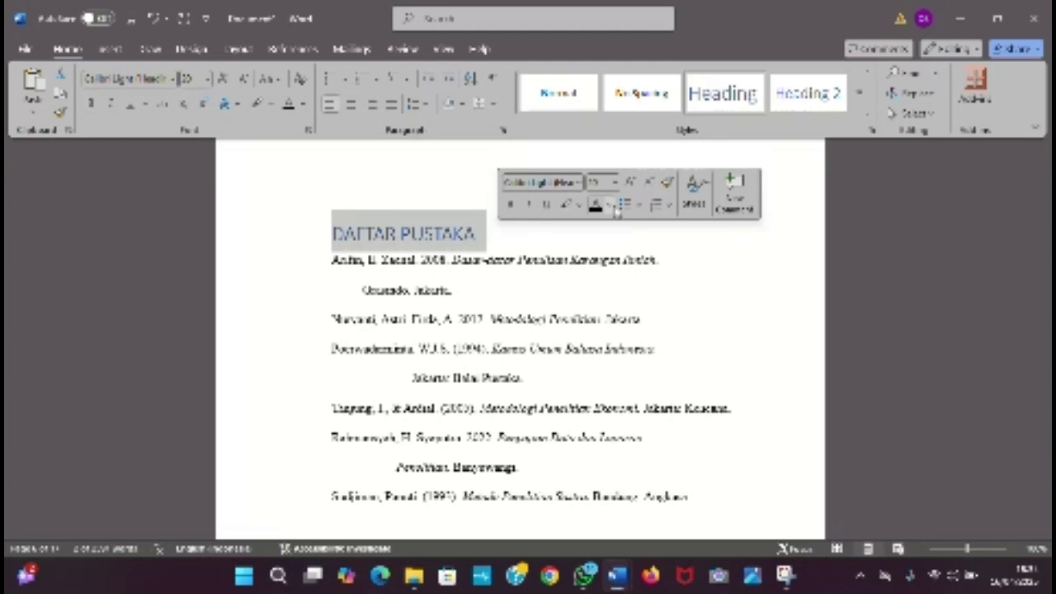
left_click(613, 207)
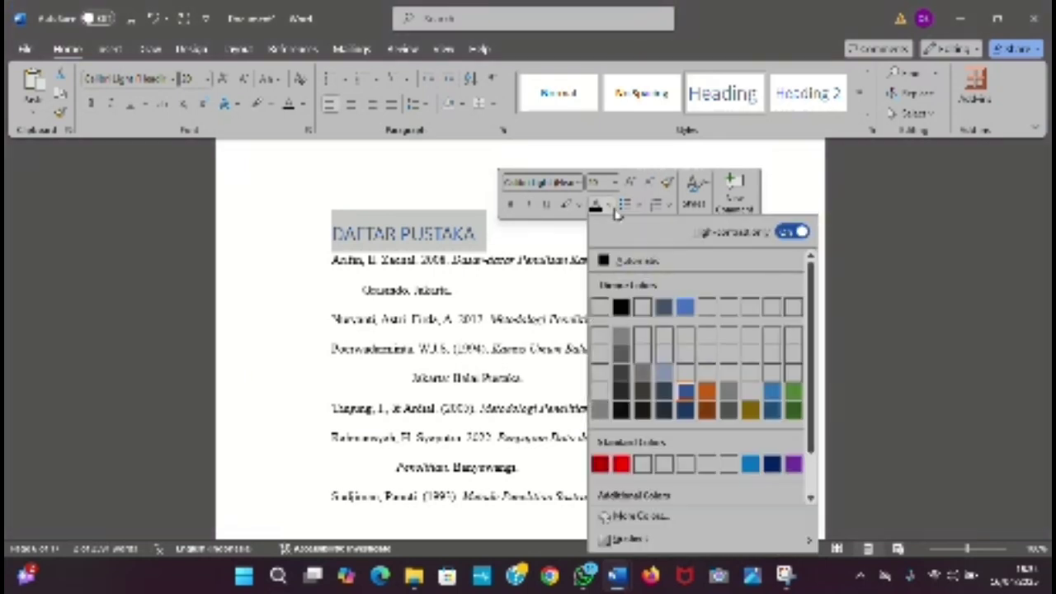
left_click(610, 260)
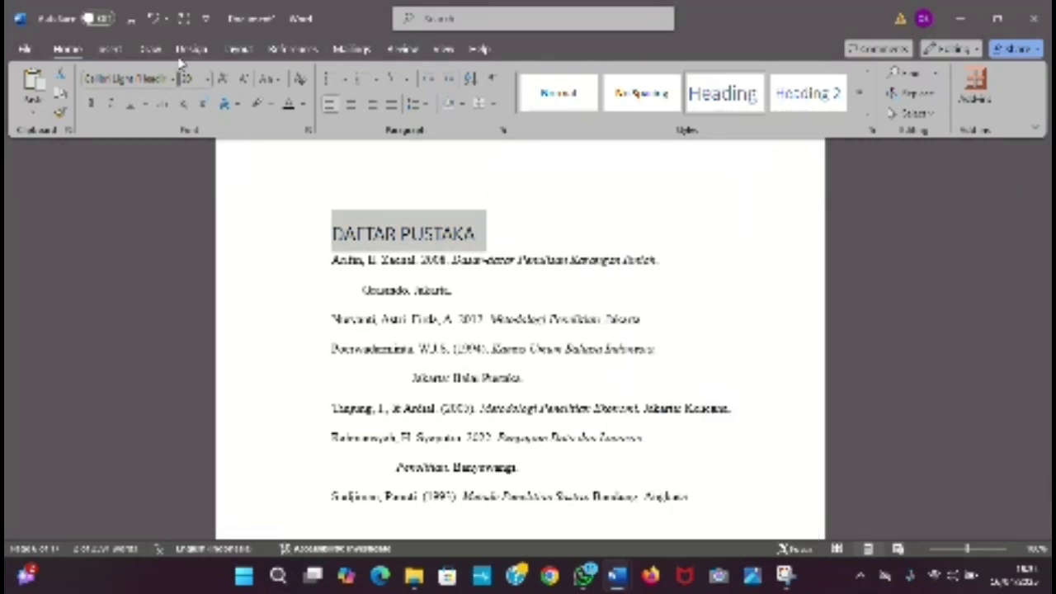
left_click(243, 79)
left_click(243, 79)
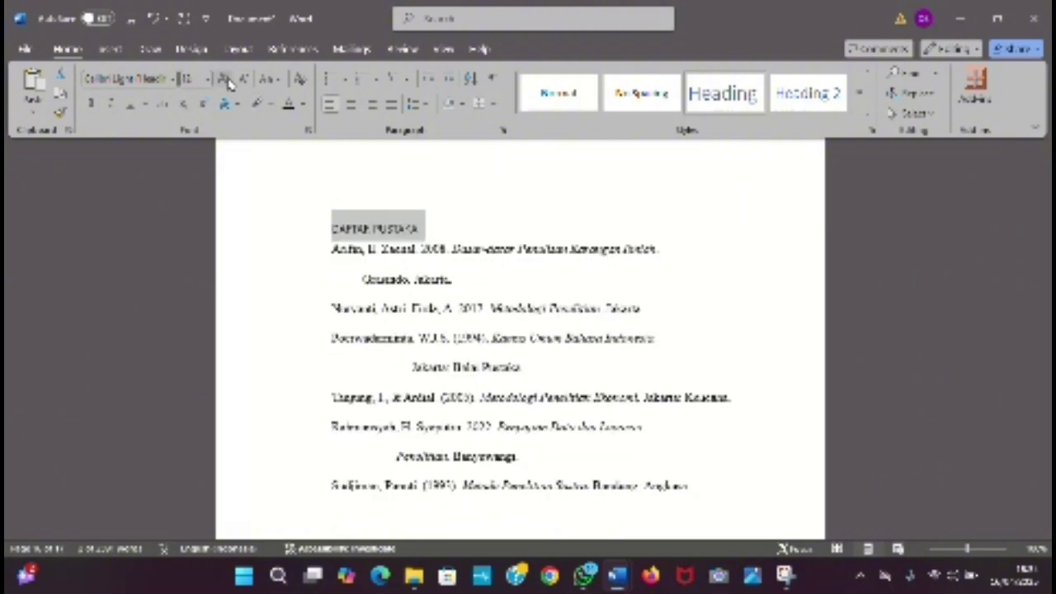
left_click(228, 81)
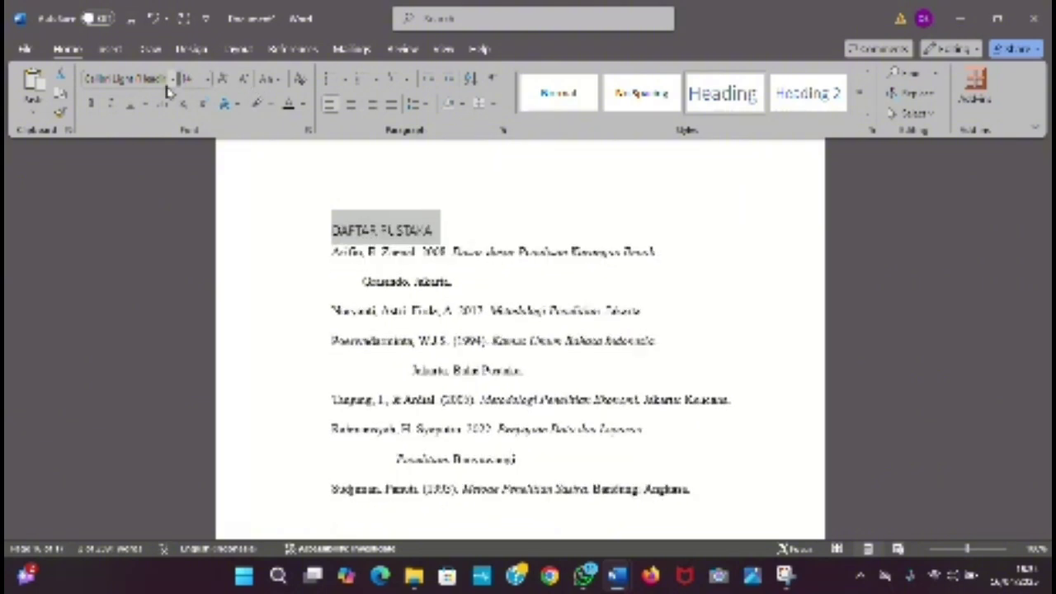
Step: Set the DAFTAR PUSTAKA heading to Times New Roman, centre it and add an empty line below it
left_click(171, 78)
left_click(201, 195)
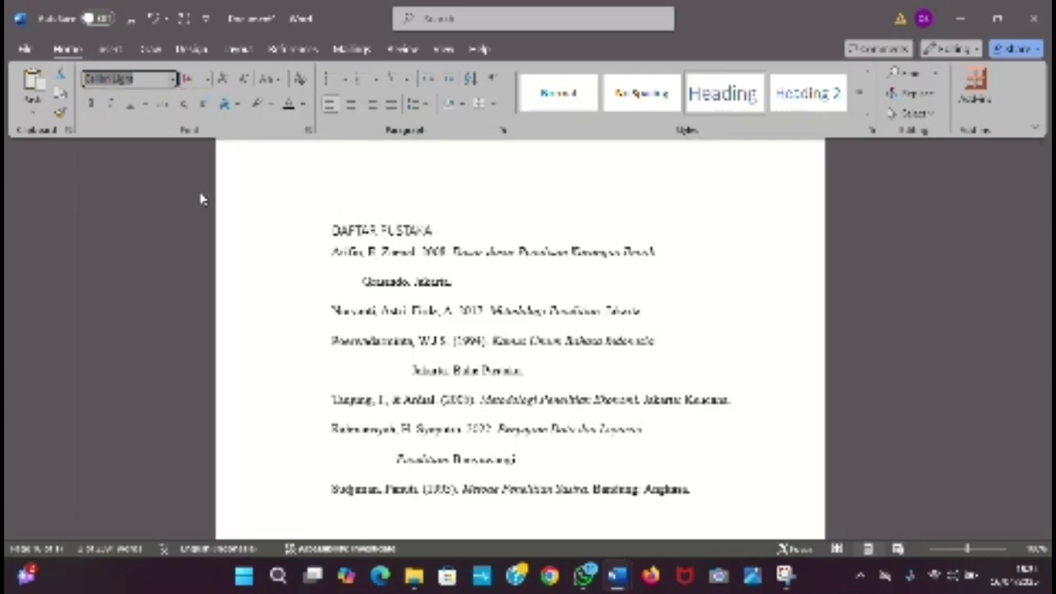
left_click(351, 105)
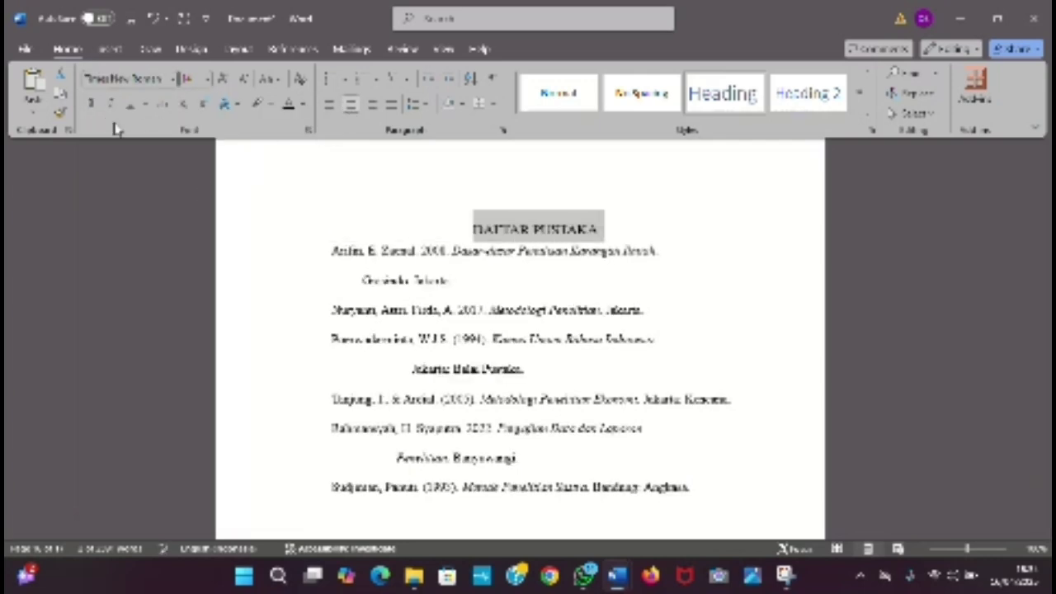
left_click(616, 225)
key("Return")
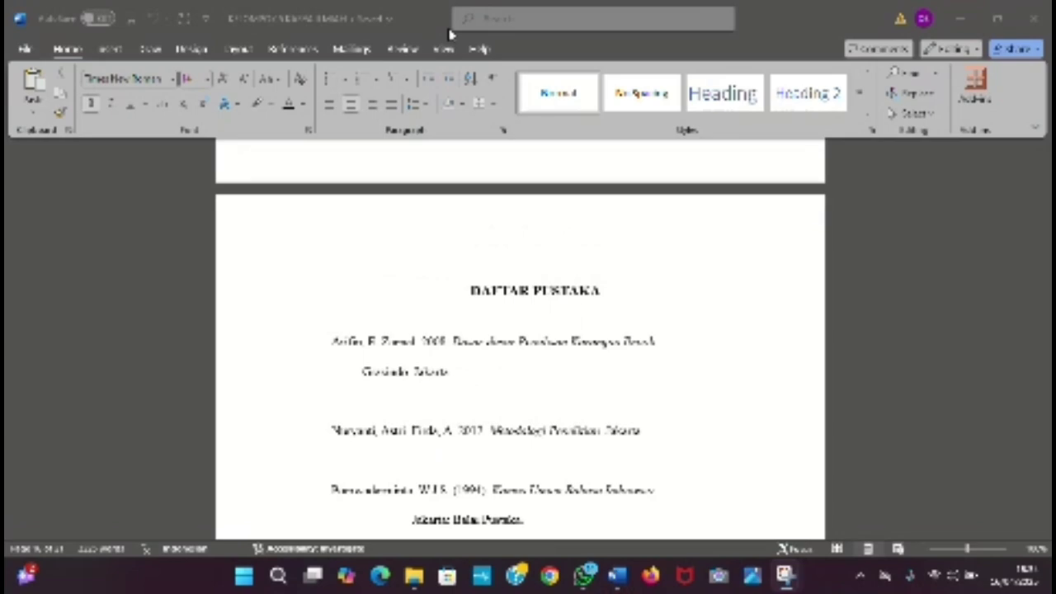
Step: Review the finished KELOMPOK 5 KARYA ILMIAH document, including the cover, KATA PENGANTAR and DAFTAR ISI pages
scroll(451, 235, "up", 15)
scroll(451, 235, "down", 10)
scroll(451, 236, "up", 2)
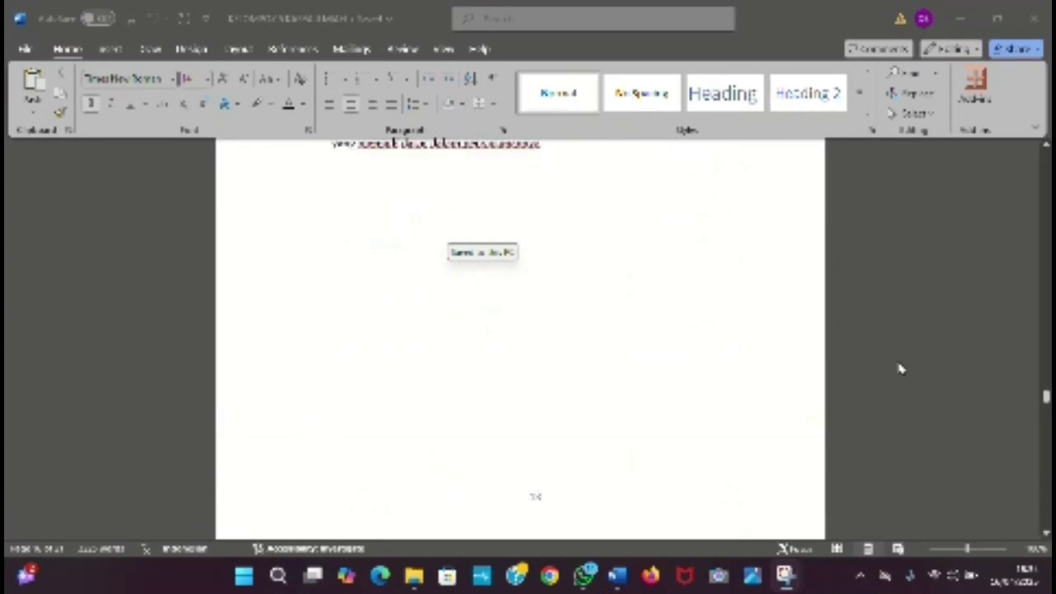
left_click_drag(1046, 396, 1043, 145)
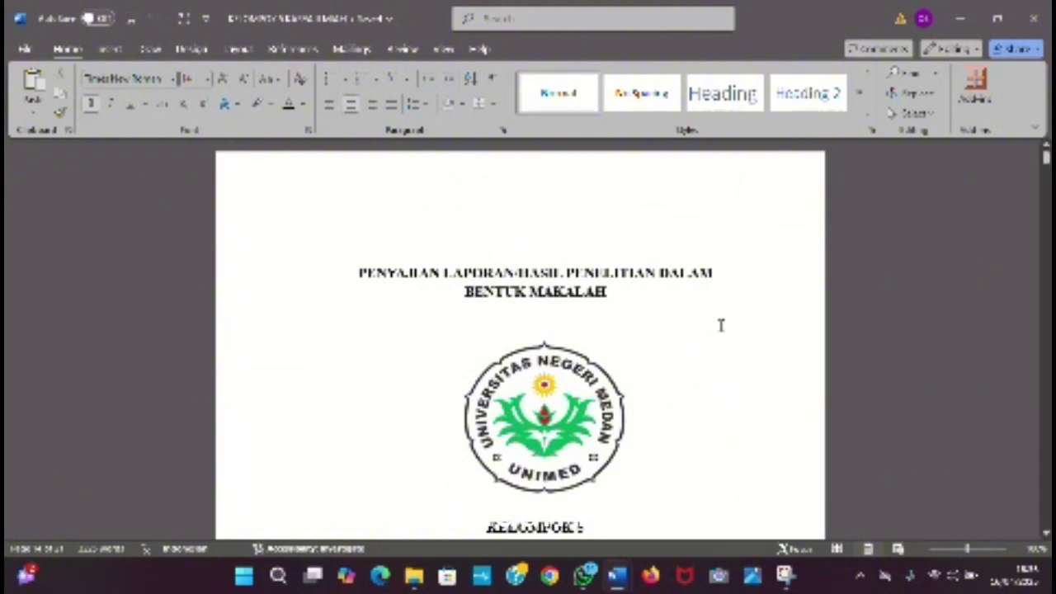
scroll(721, 325, "down", 6)
scroll(721, 325, "down", 13)
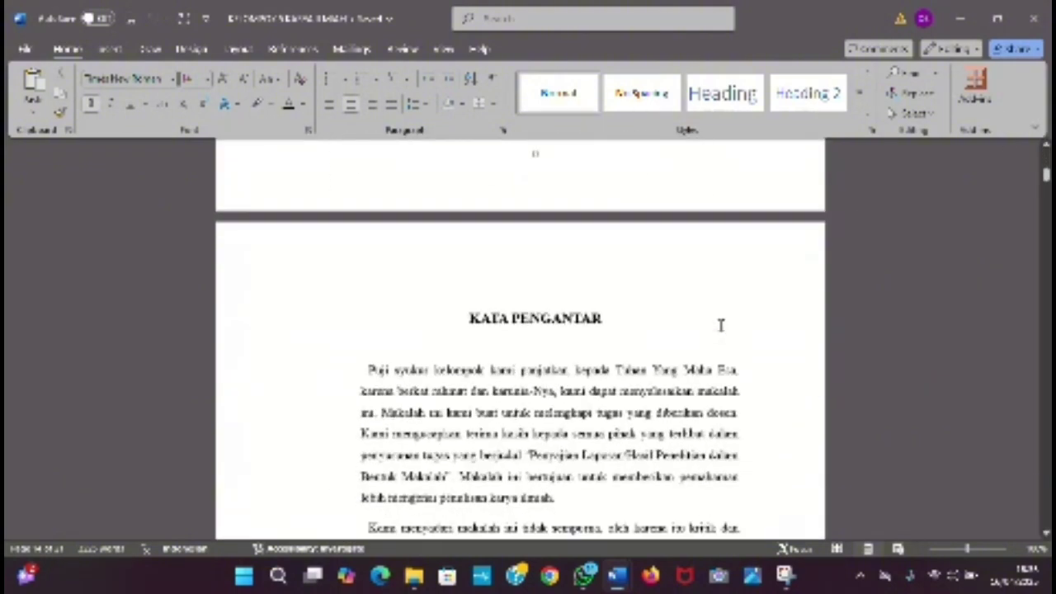
scroll(721, 326, "down", 10)
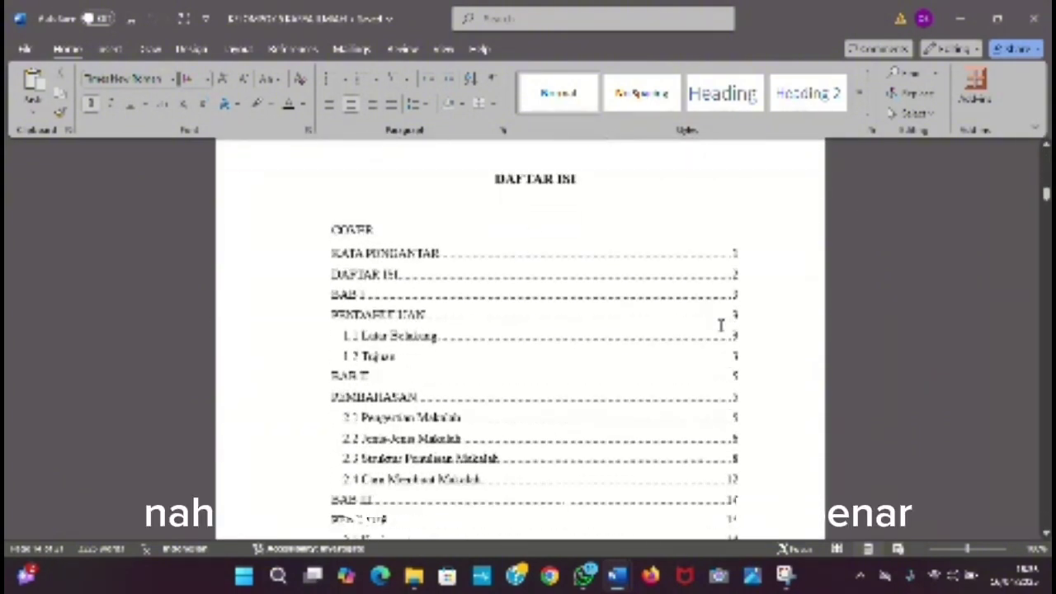
scroll(720, 325, "up", 5)
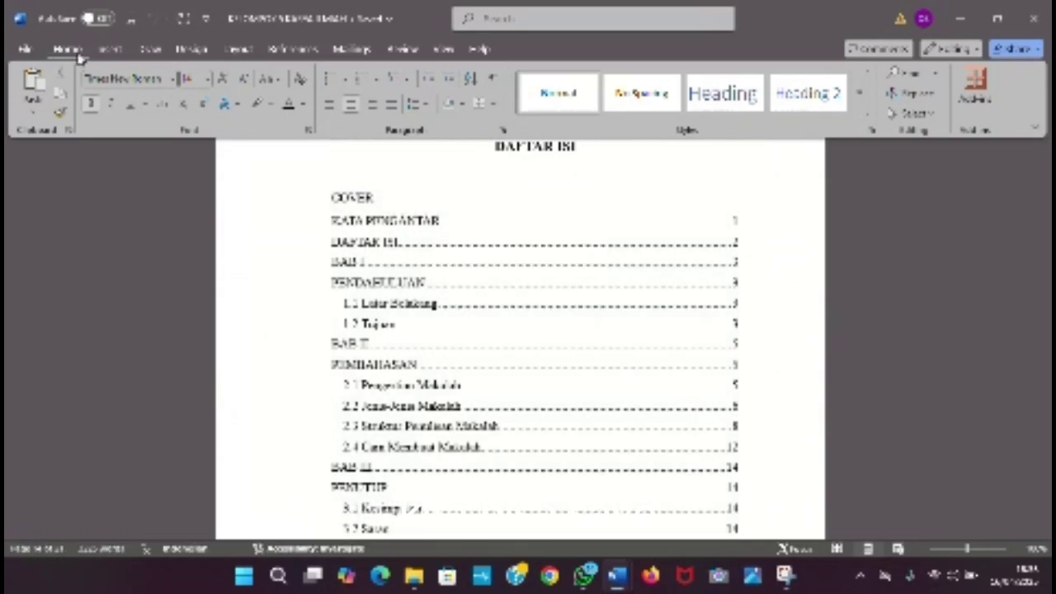
Step: Save the paper as a Word Document named KELOMPOK 5 KARYA ILMIAH in the Documents folder
left_click(26, 50)
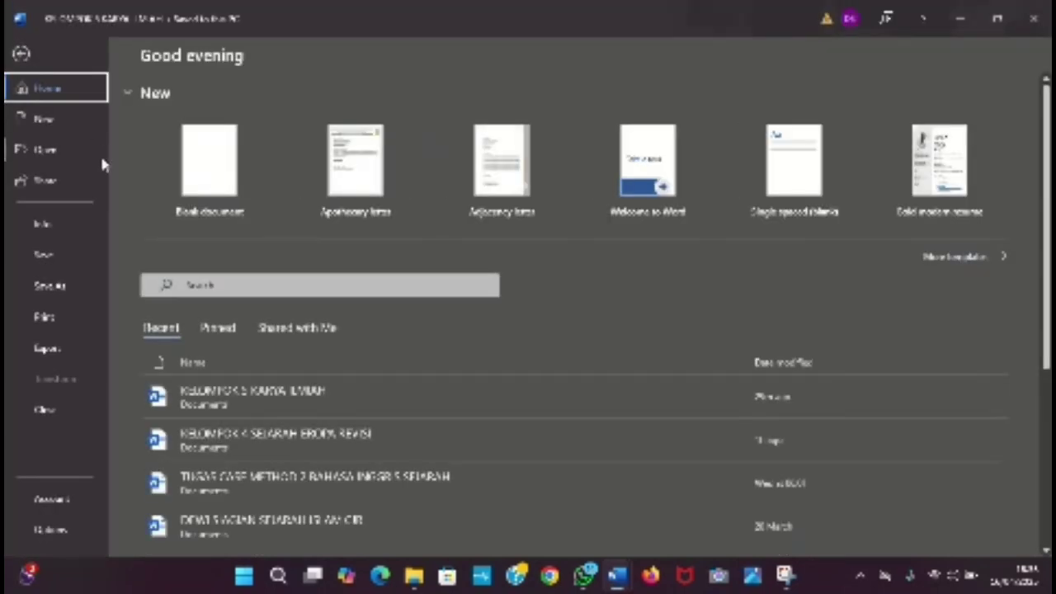
left_click(57, 289)
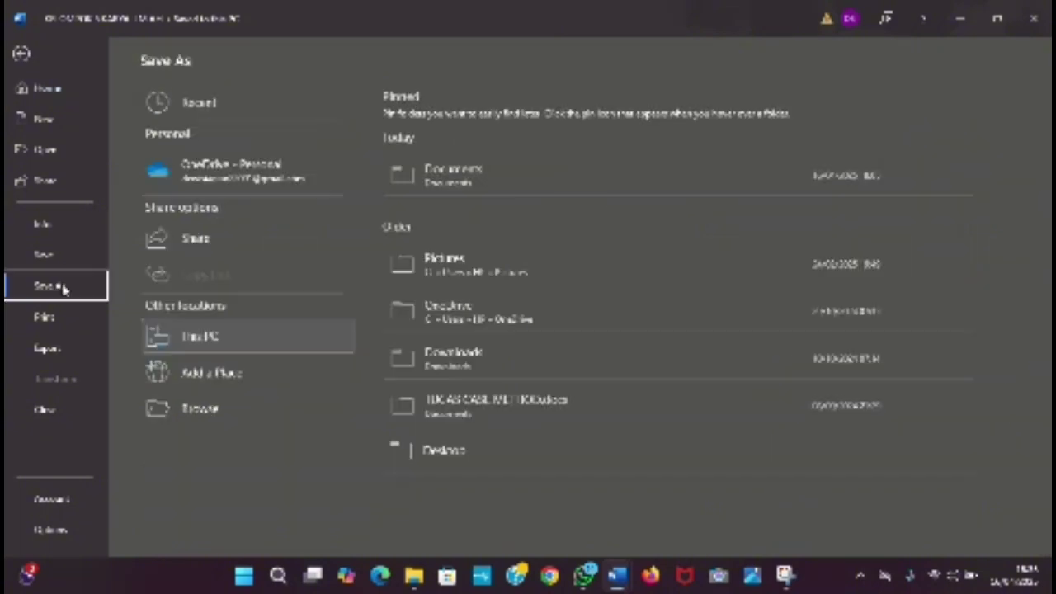
left_click(462, 185)
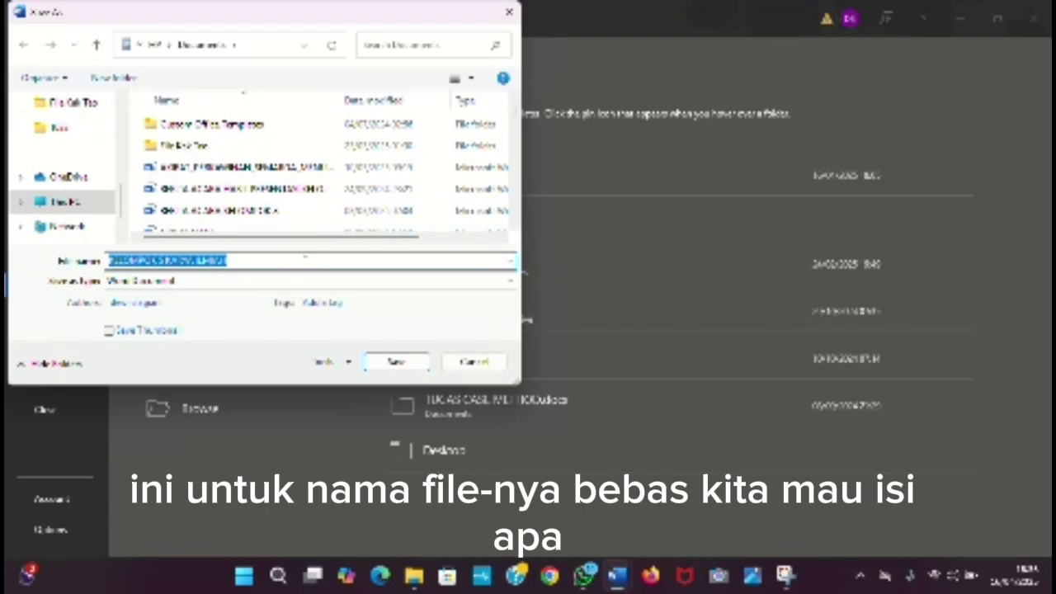
left_click(392, 363)
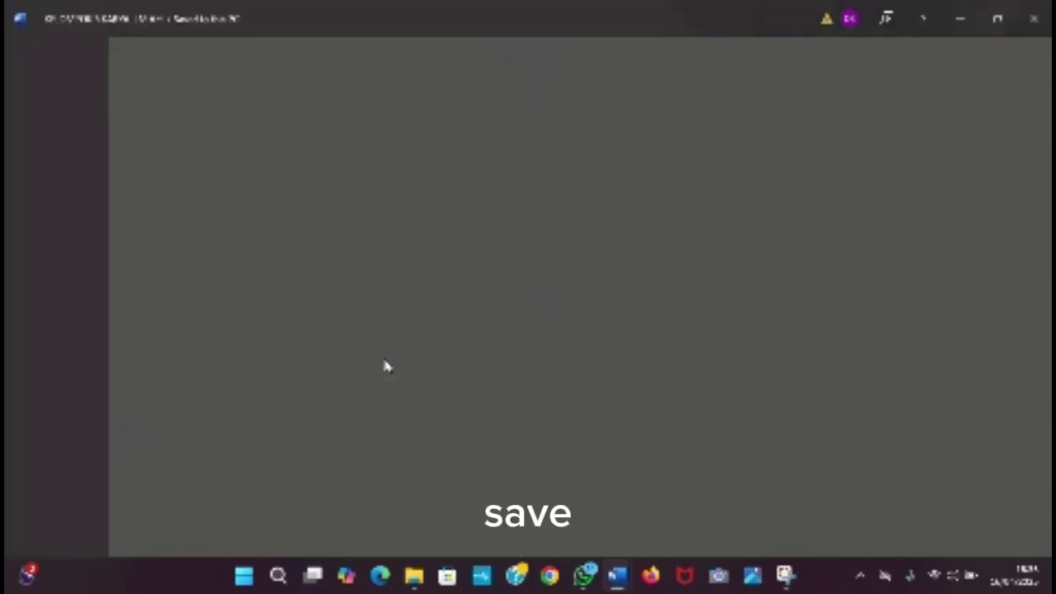